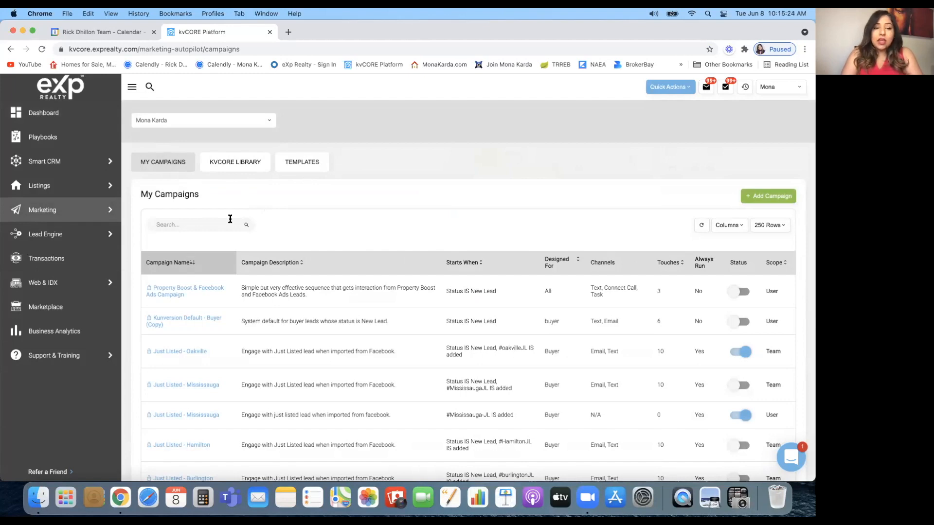
# Scroll through My Campaigns, then switch to the KVCORE LIBRARY tab of system campaigns
pyautogui.scroll(-2, 179, 269)
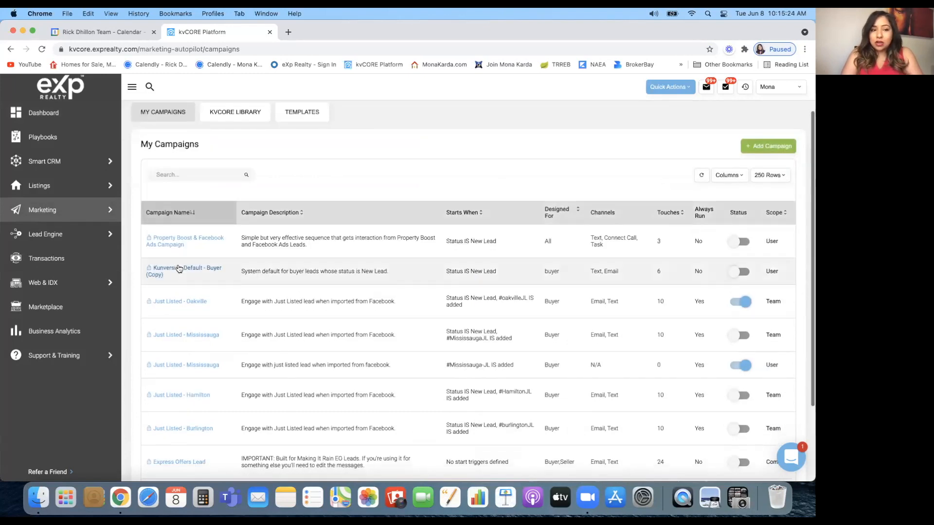
pyautogui.scroll(-4, 179, 269)
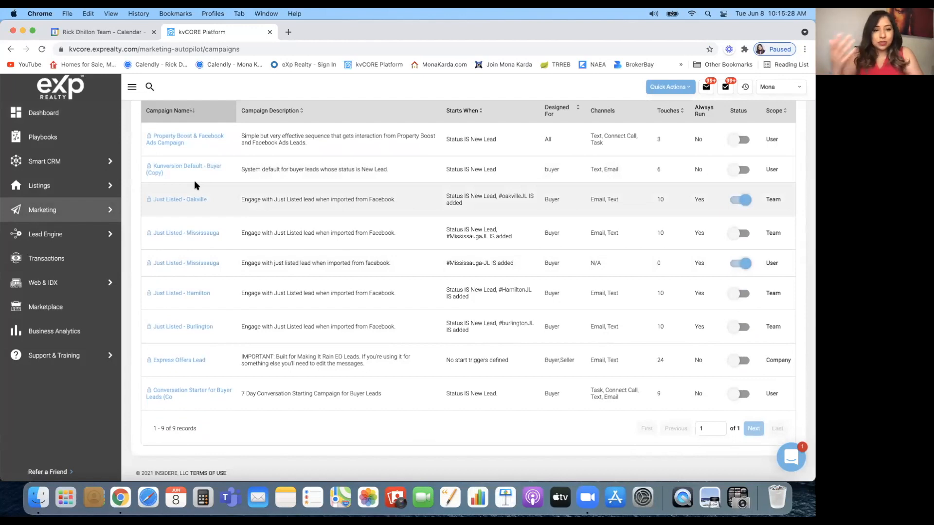
pyautogui.scroll(2, 194, 186)
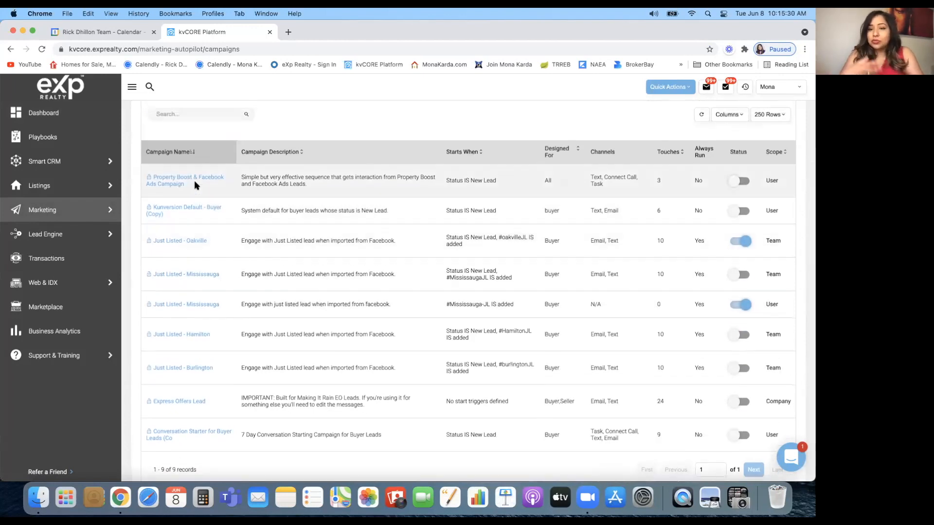
pyautogui.scroll(4, 194, 185)
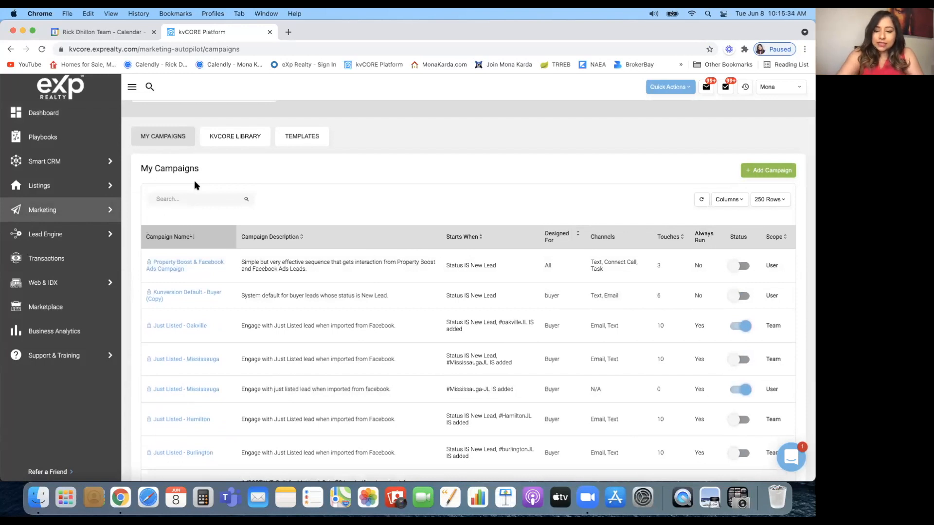
pyautogui.press('F2')
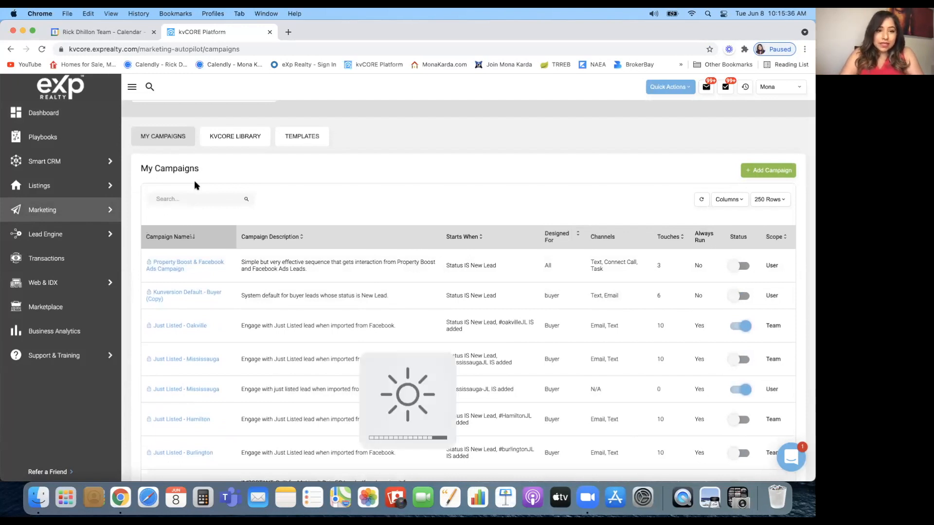
pyautogui.click(245, 141)
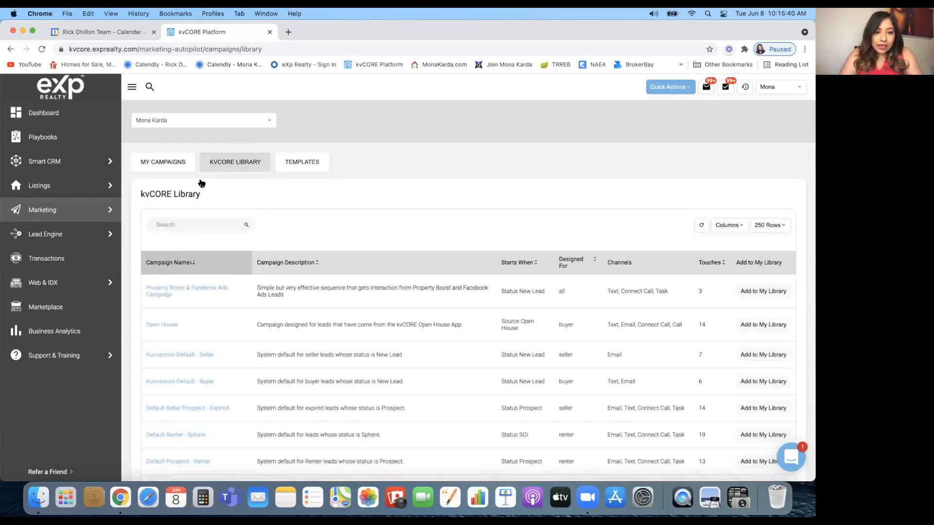
pyautogui.scroll(-3, 144, 288)
pyautogui.scroll(-15, 145, 288)
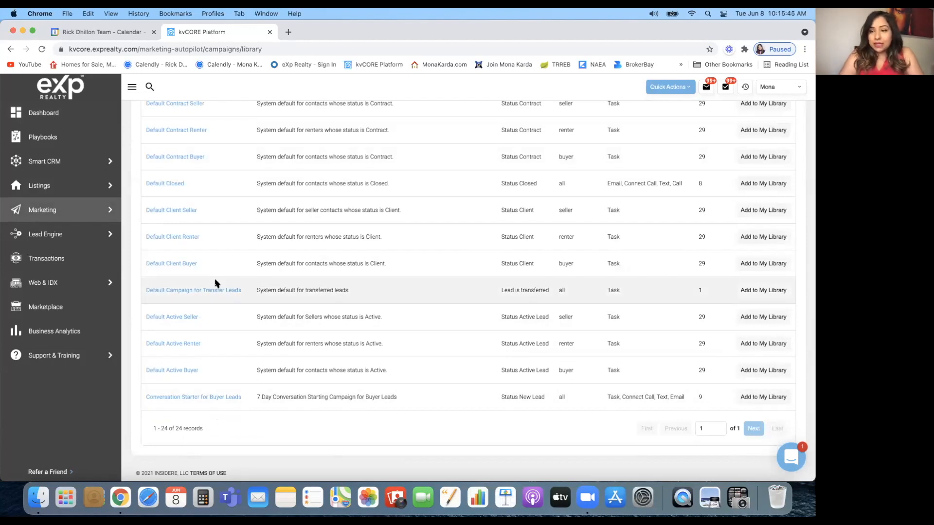
pyautogui.scroll(15, 217, 283)
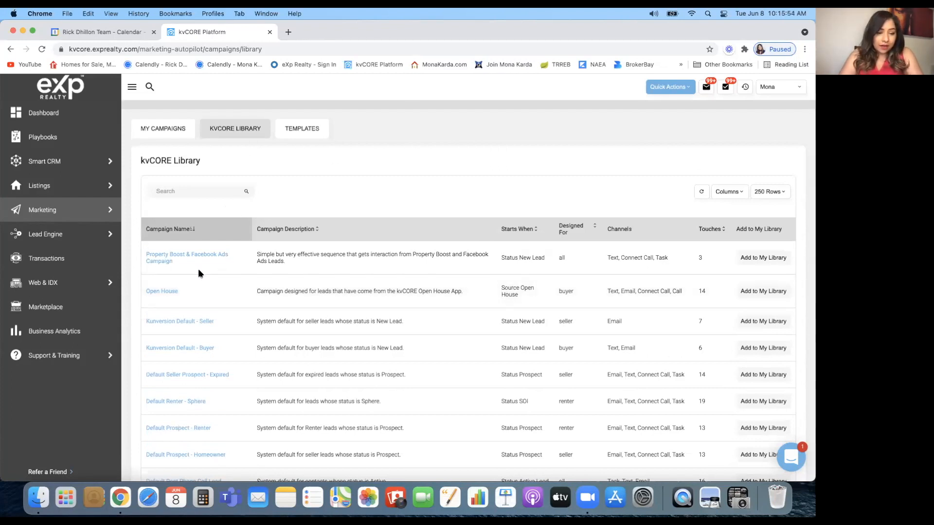
pyautogui.scroll(-2, 188, 305)
pyautogui.scroll(-4, 189, 311)
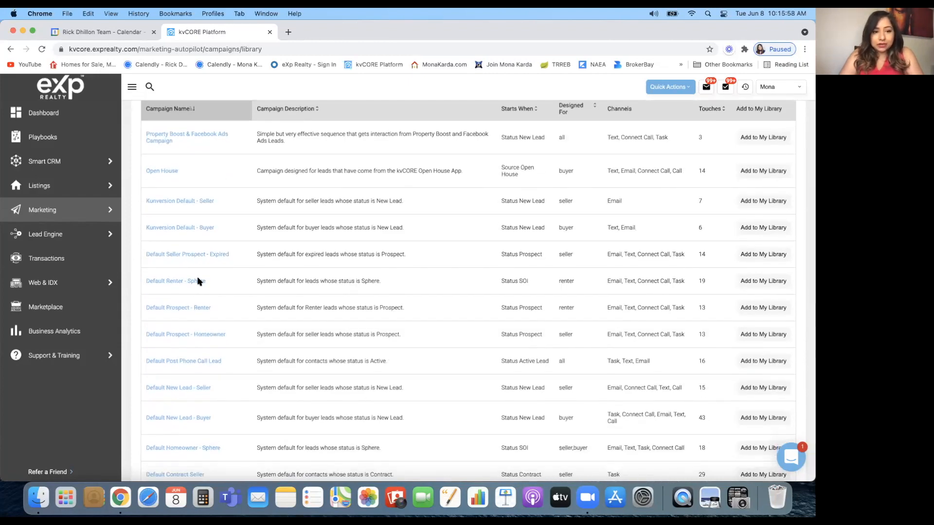
pyautogui.scroll(-1, 199, 280)
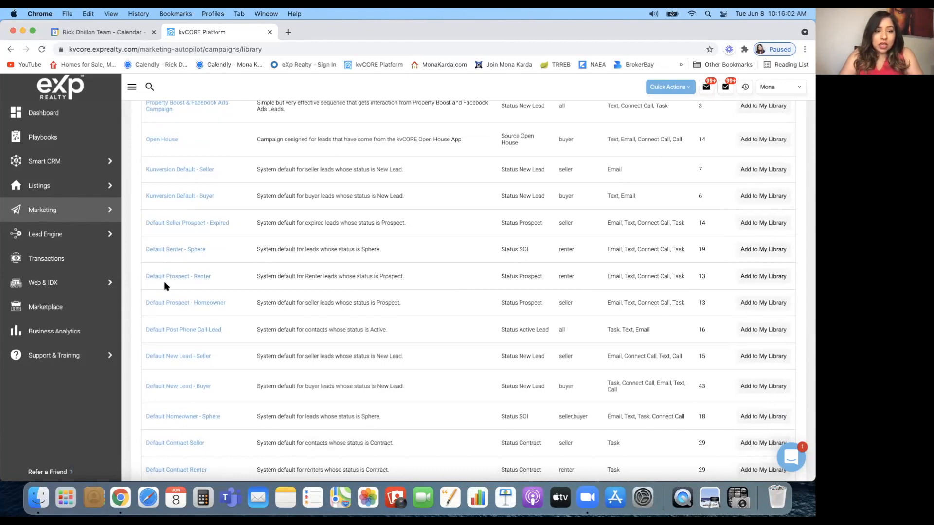
pyautogui.scroll(-2, 197, 267)
pyautogui.scroll(-5, 207, 391)
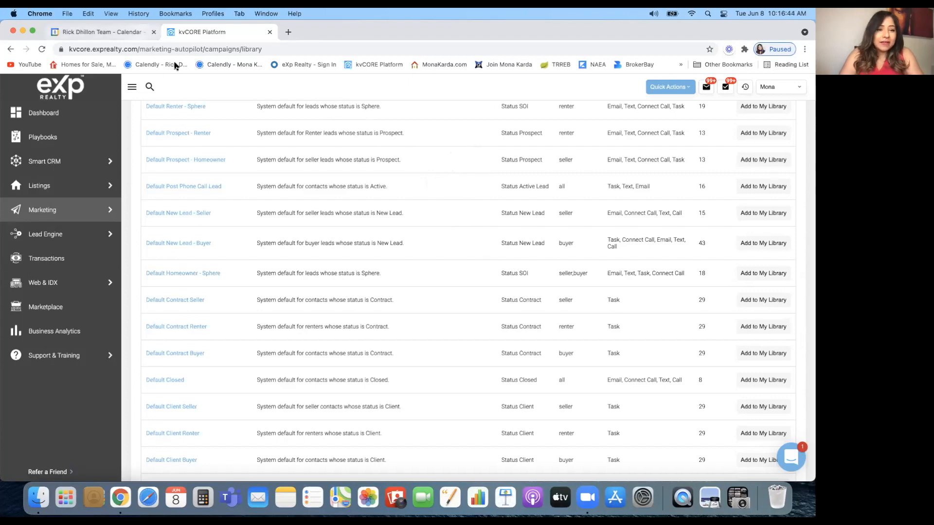
# Scroll to the bottom of the kvCORE Library and open Conversation Starter for Buyer Leads
pyautogui.scroll(10, 258, 235)
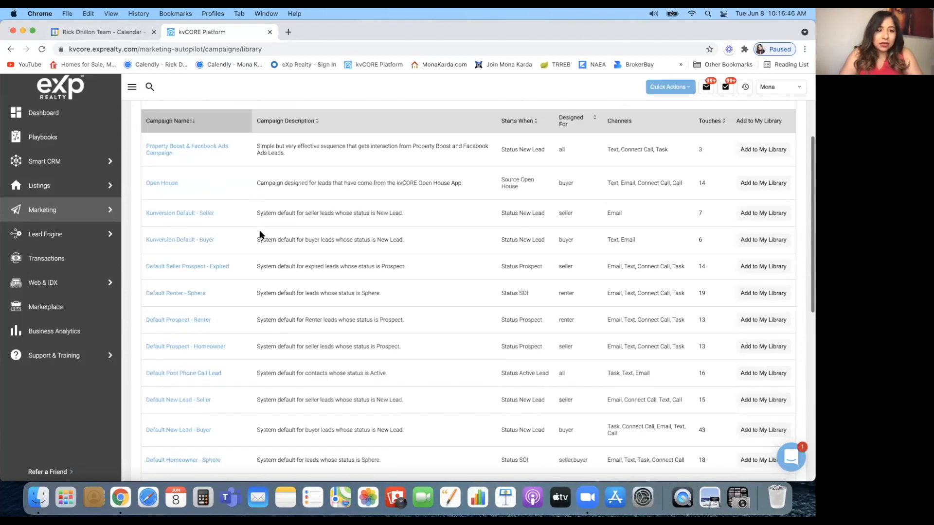
pyautogui.scroll(-1, 196, 315)
pyautogui.scroll(1, 196, 315)
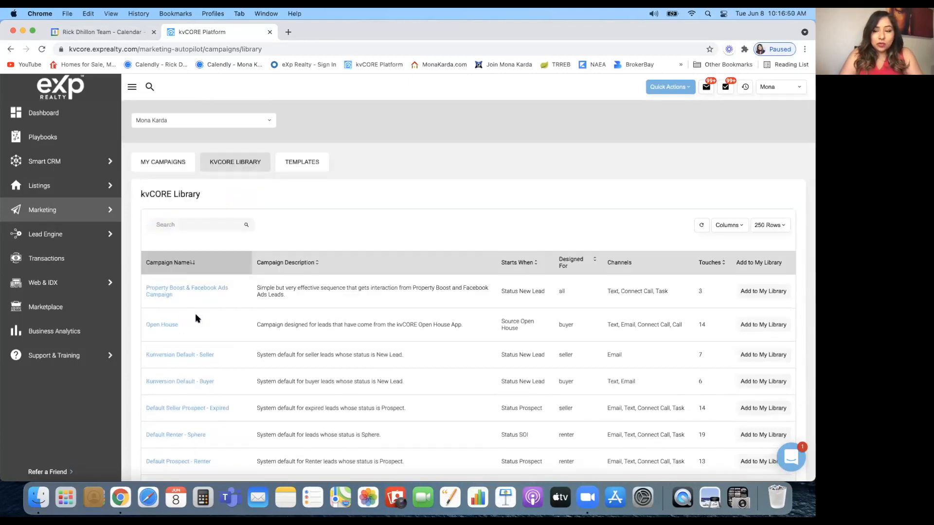
pyautogui.scroll(-8, 195, 318)
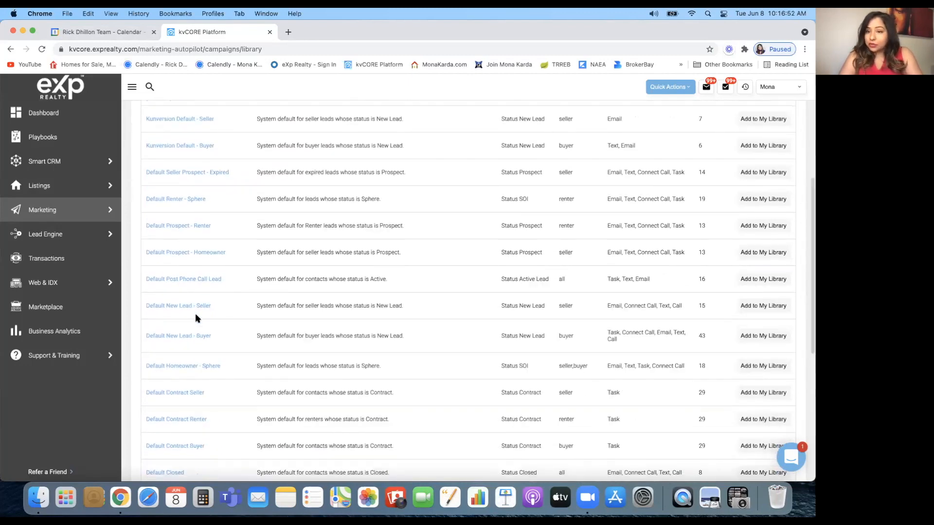
pyautogui.scroll(6, 274, 196)
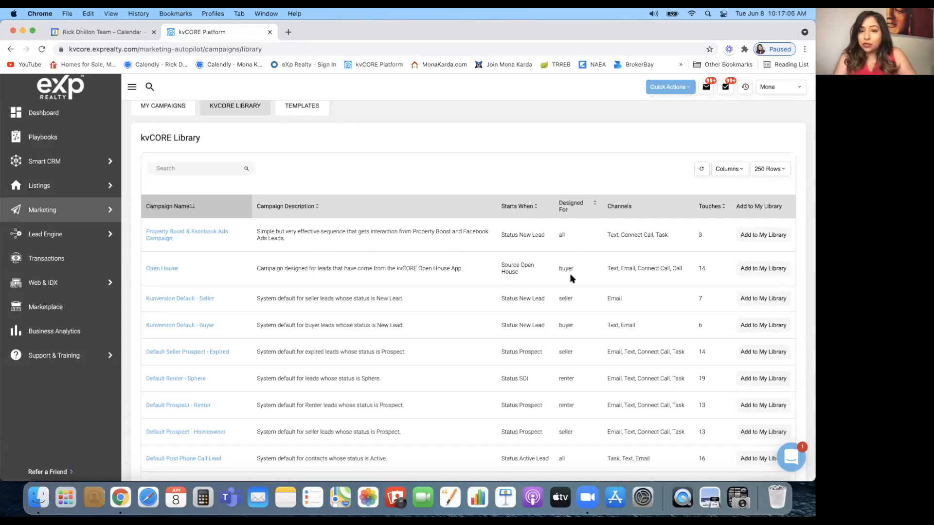
pyautogui.scroll(-1, 568, 297)
pyautogui.scroll(-2, 568, 298)
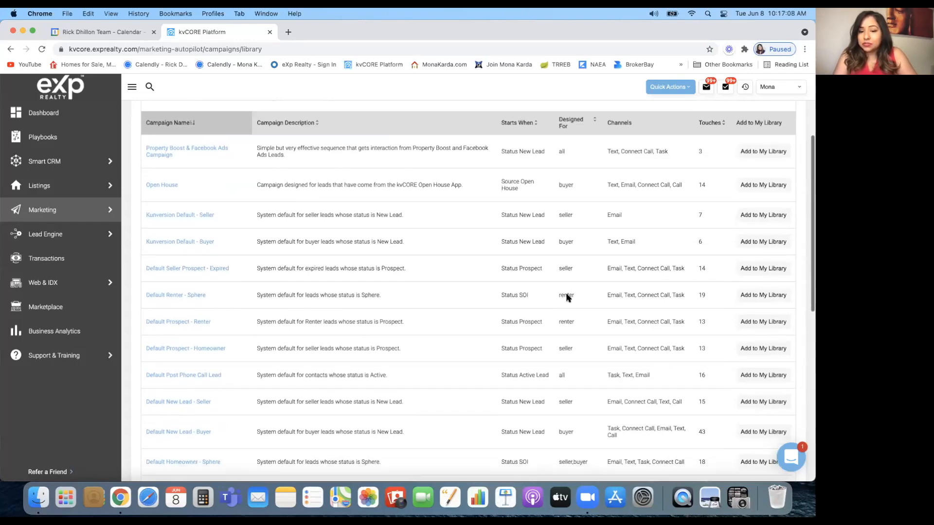
pyautogui.scroll(-1, 567, 297)
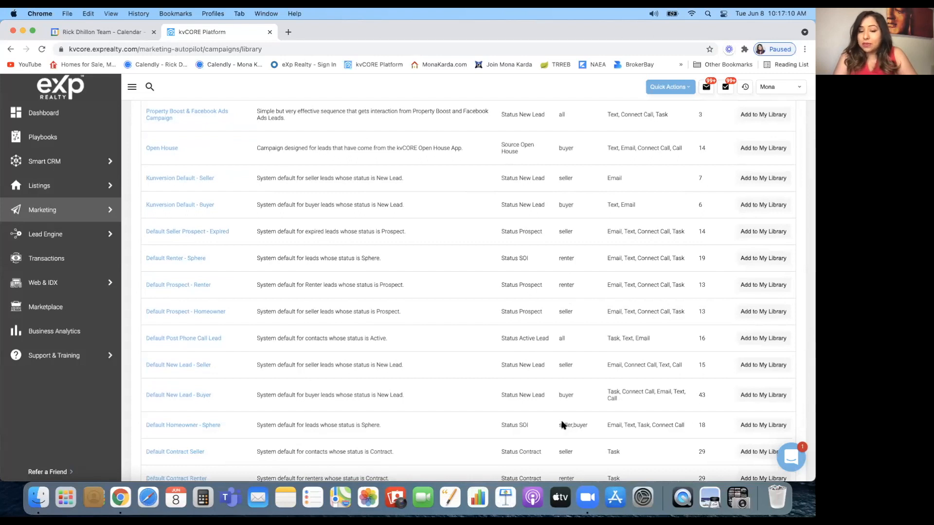
pyautogui.scroll(5, 613, 313)
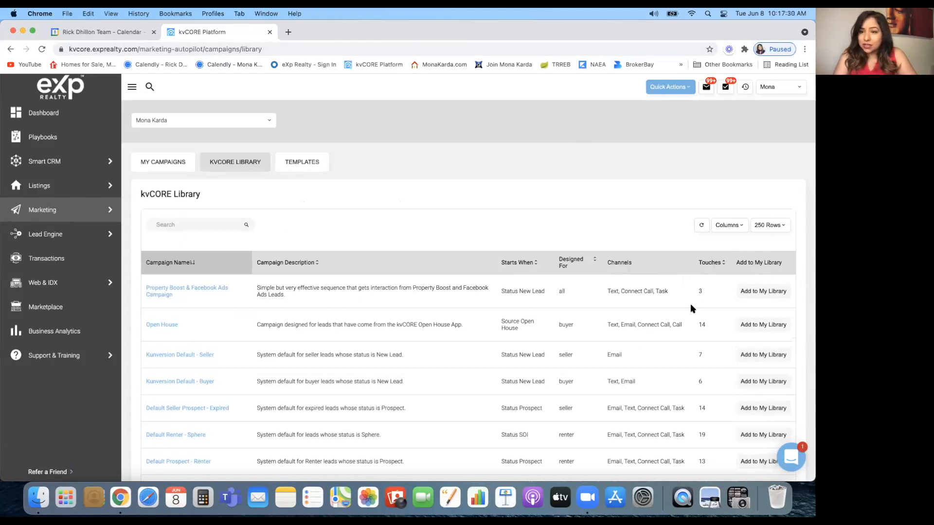
pyautogui.scroll(-4, 661, 391)
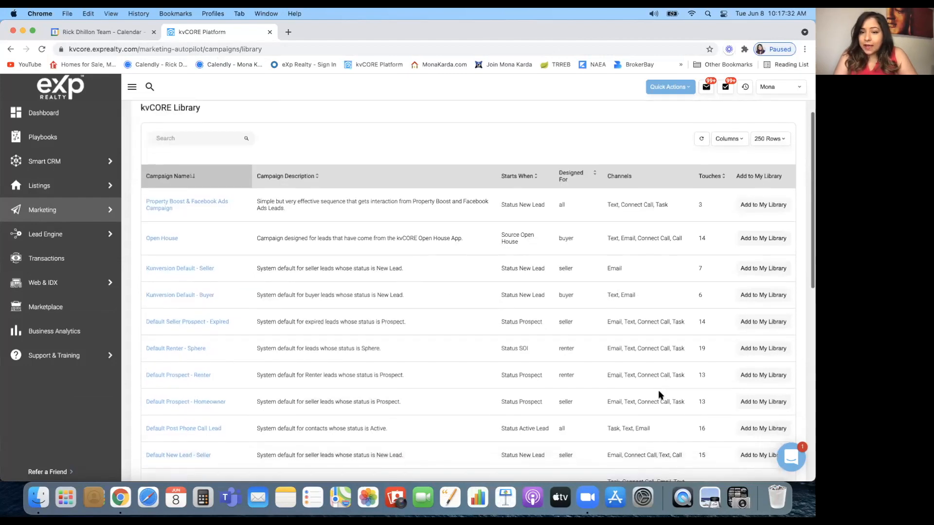
pyautogui.scroll(-15, 661, 395)
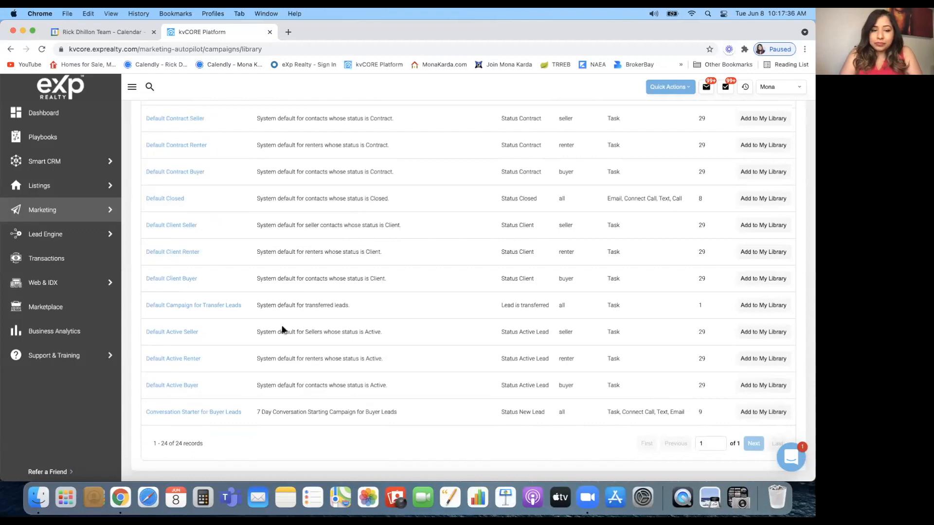
pyautogui.scroll(-1, 282, 330)
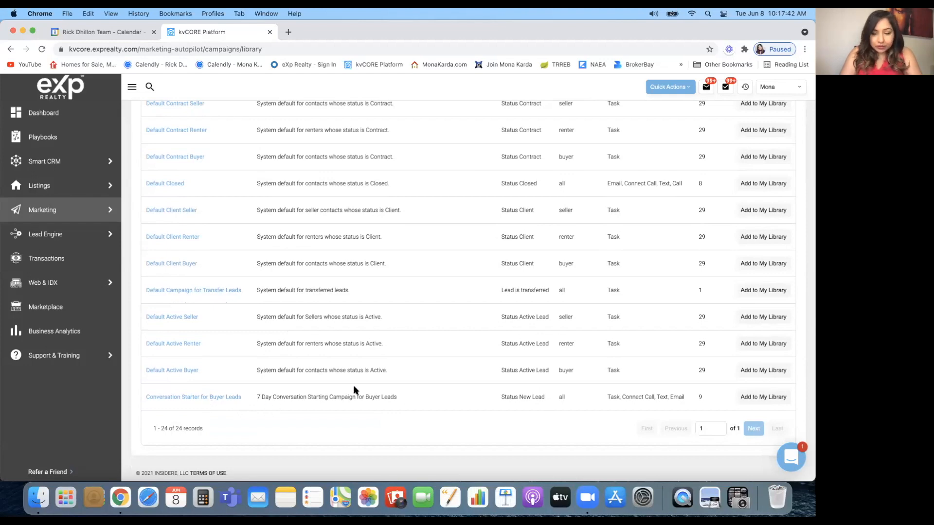
pyautogui.scroll(15, 355, 389)
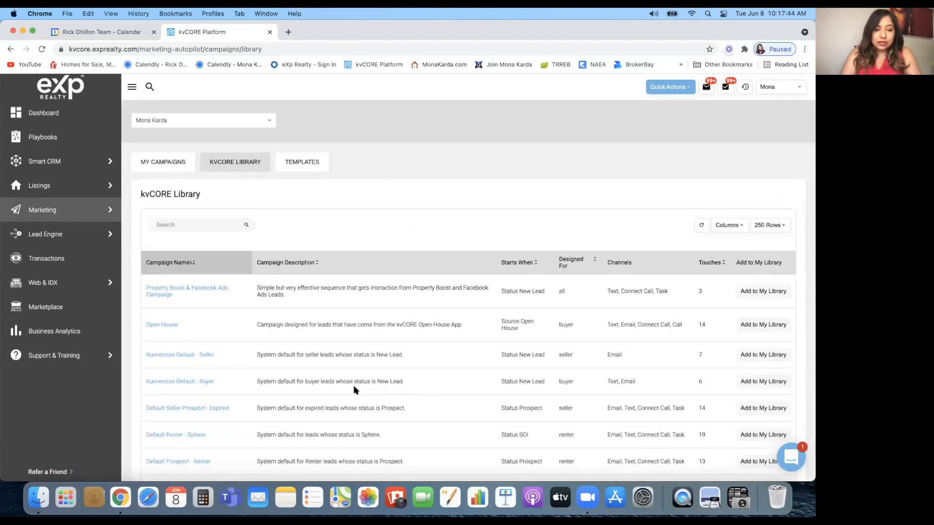
pyautogui.scroll(-15, 355, 390)
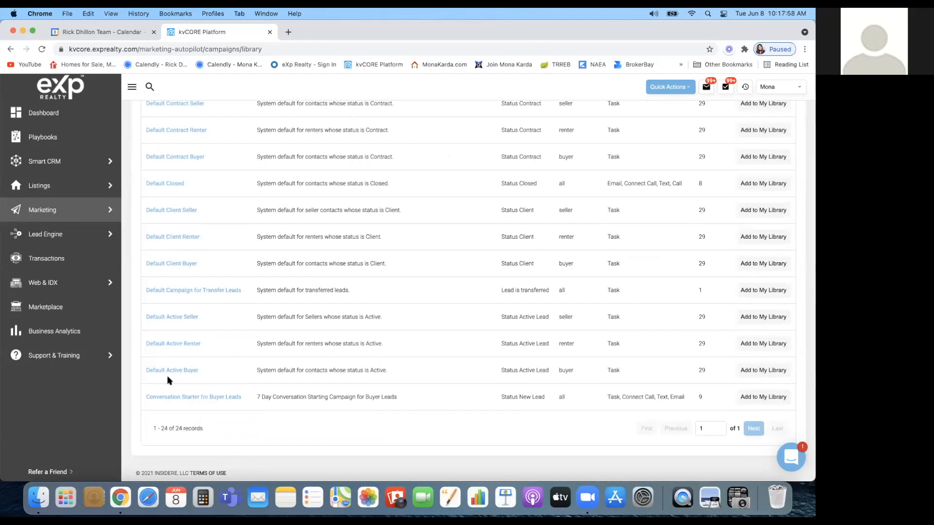
pyautogui.click(206, 398)
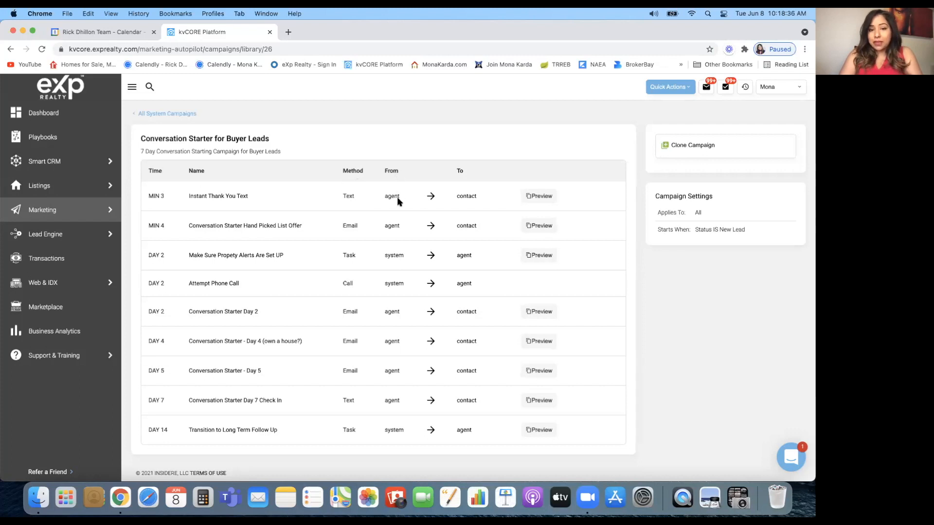
# Preview the MIN 3 Instant Thank You Text message, 'Conversation Starter - Initial Text'
pyautogui.click(547, 196)
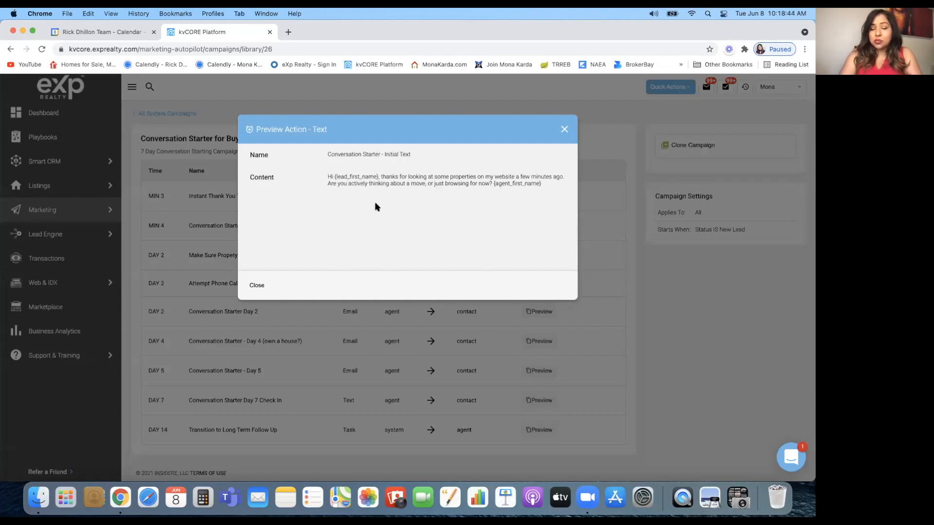
# Close the text preview, view the MIN 4 Hand Picked List Offer email, then close it
pyautogui.click(566, 130)
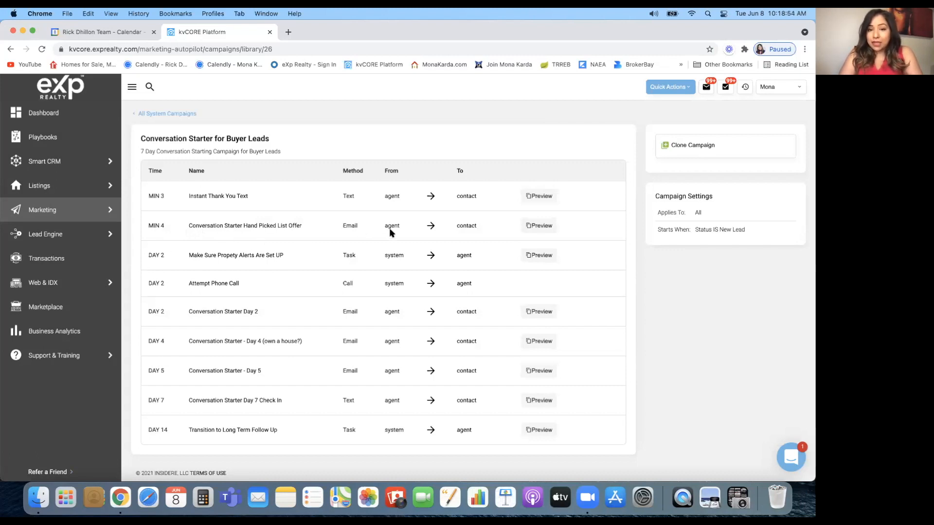
pyautogui.click(548, 226)
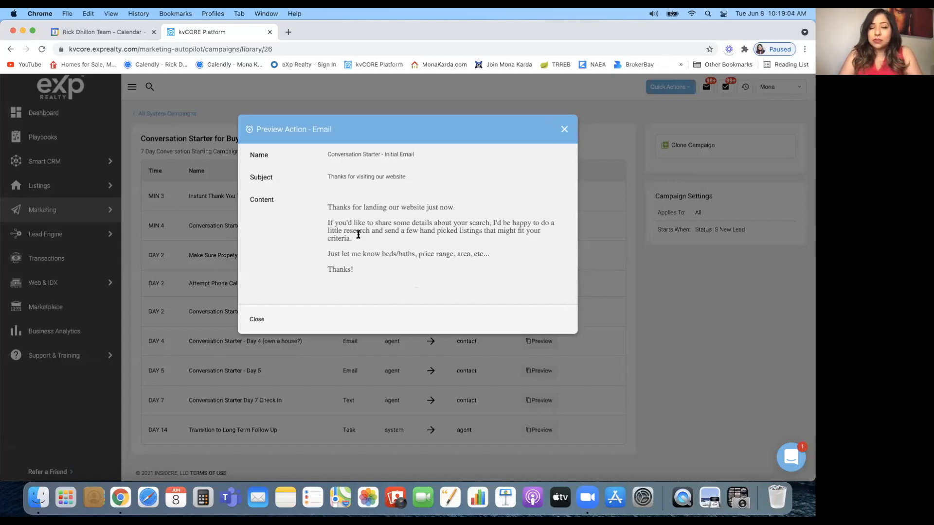
pyautogui.click(564, 130)
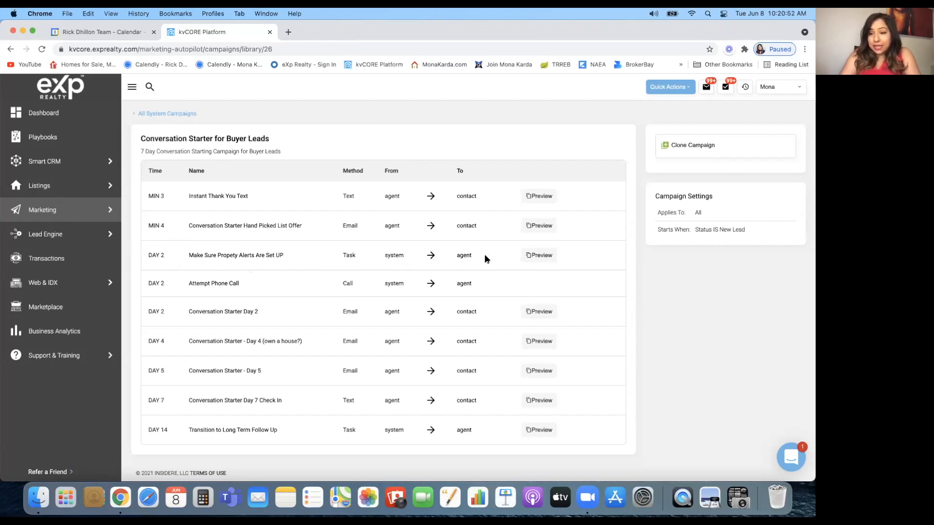
pyautogui.click(538, 256)
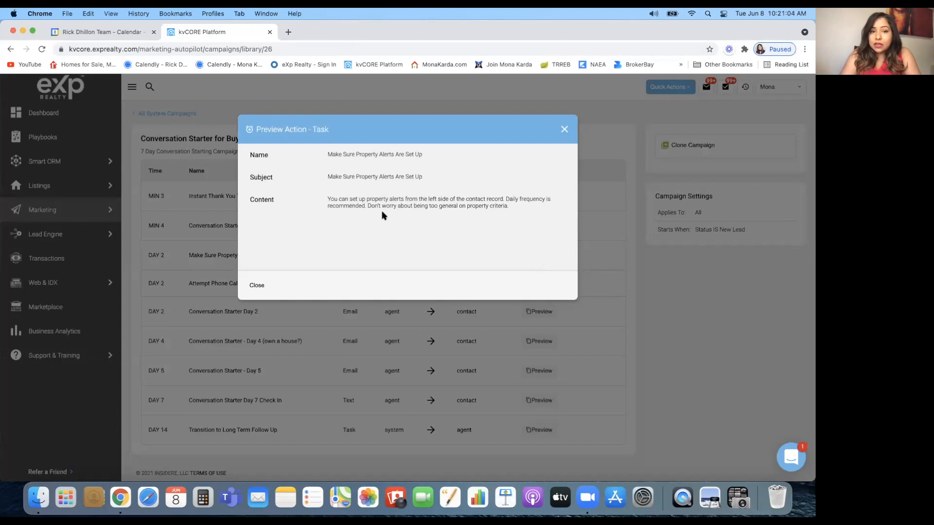
pyautogui.click(564, 130)
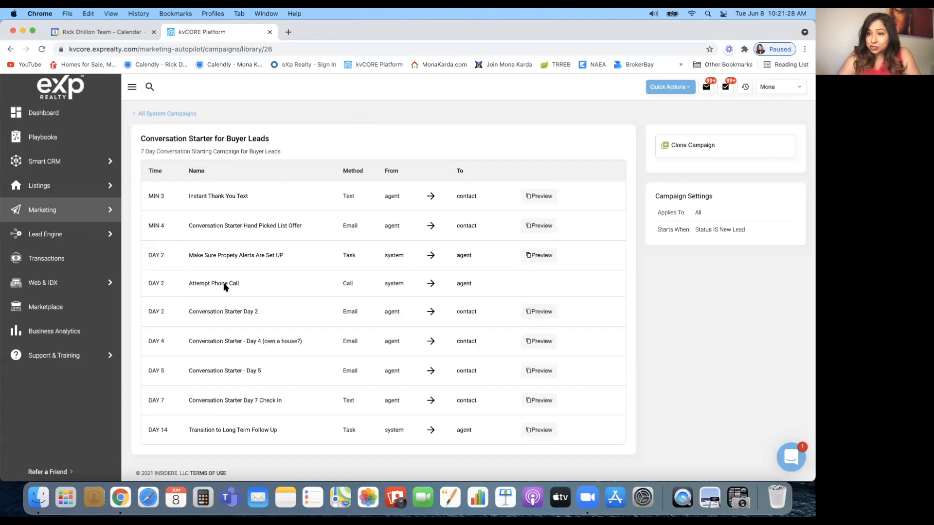
pyautogui.click(788, 91)
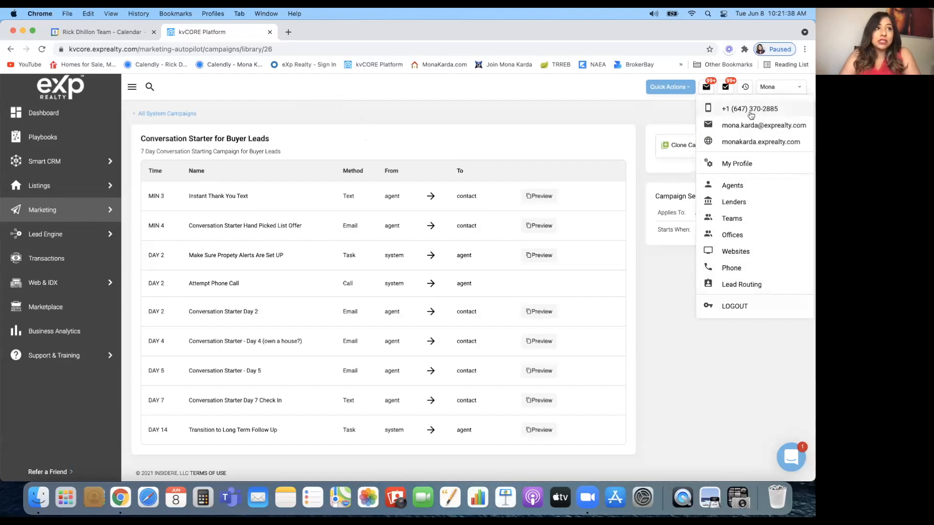
pyautogui.click(661, 107)
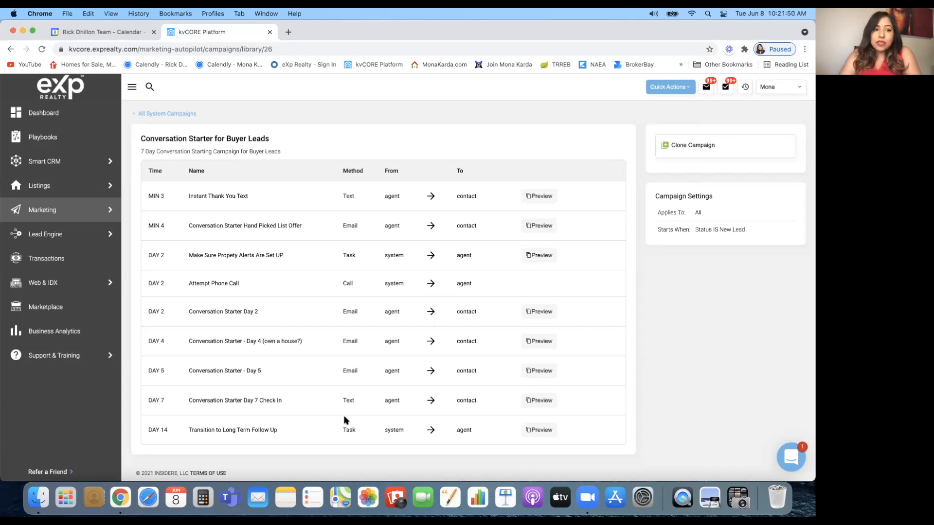
pyautogui.click(540, 254)
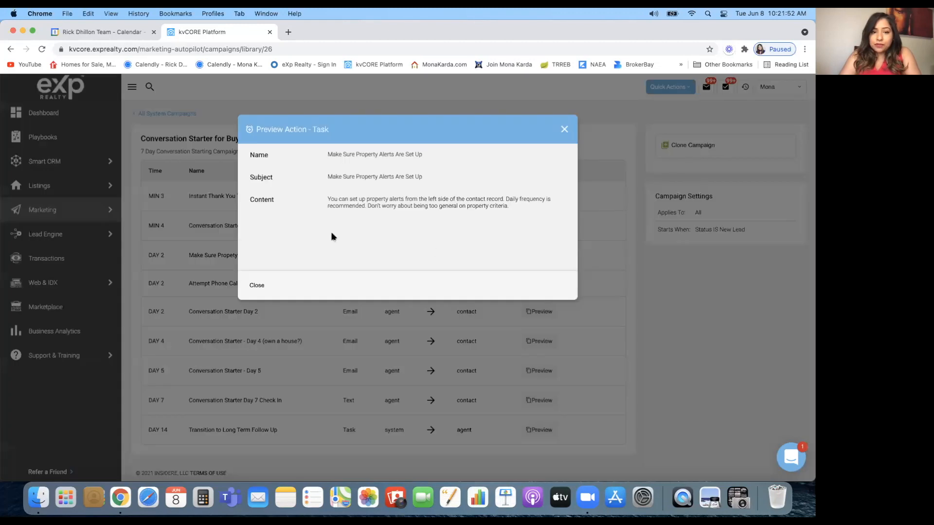
pyautogui.click(565, 131)
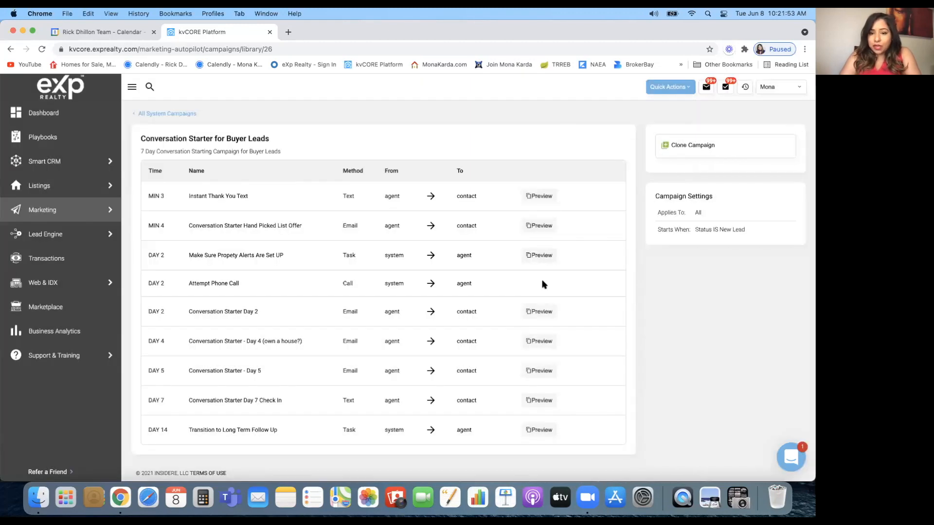
pyautogui.click(539, 341)
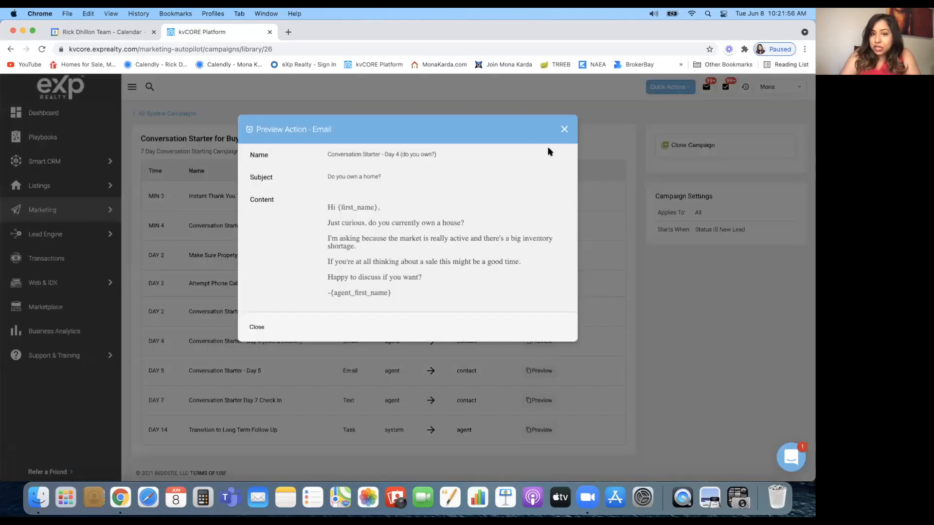
pyautogui.click(564, 130)
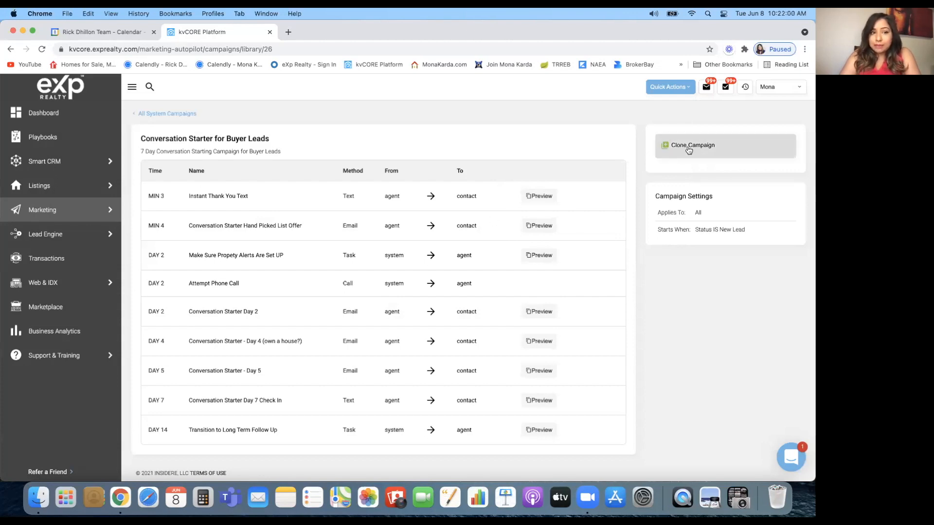
# From All System Campaigns, add Conversation Starter for Buyer Leads to My Library
pyautogui.click(167, 115)
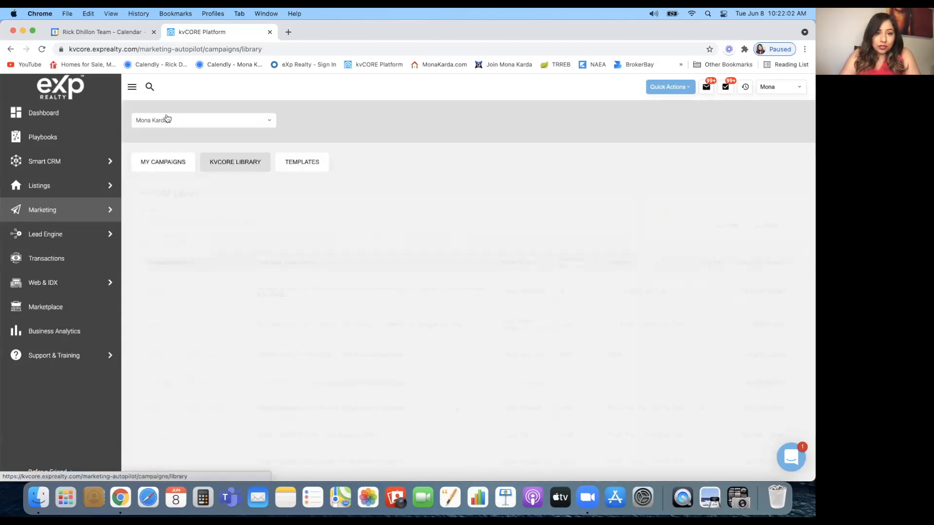
pyautogui.scroll(-8, 254, 329)
pyautogui.scroll(-5, 253, 329)
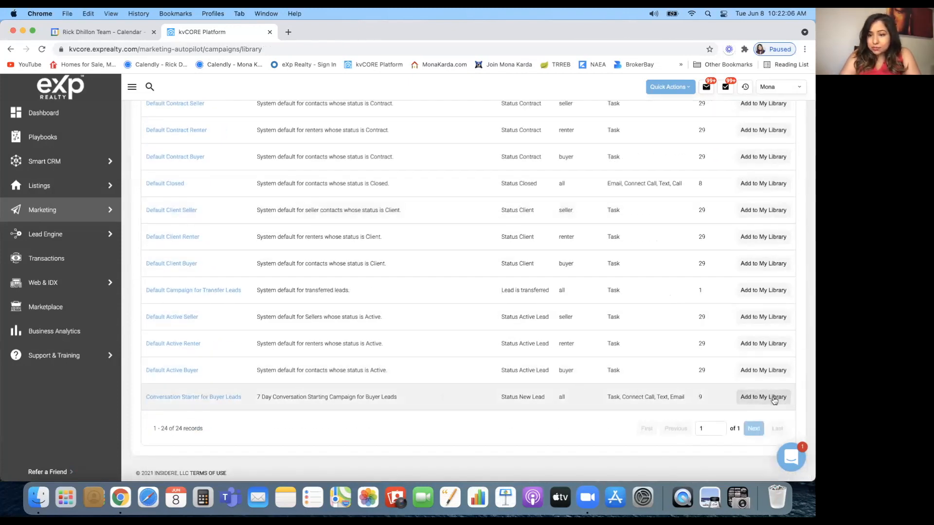
pyautogui.click(774, 399)
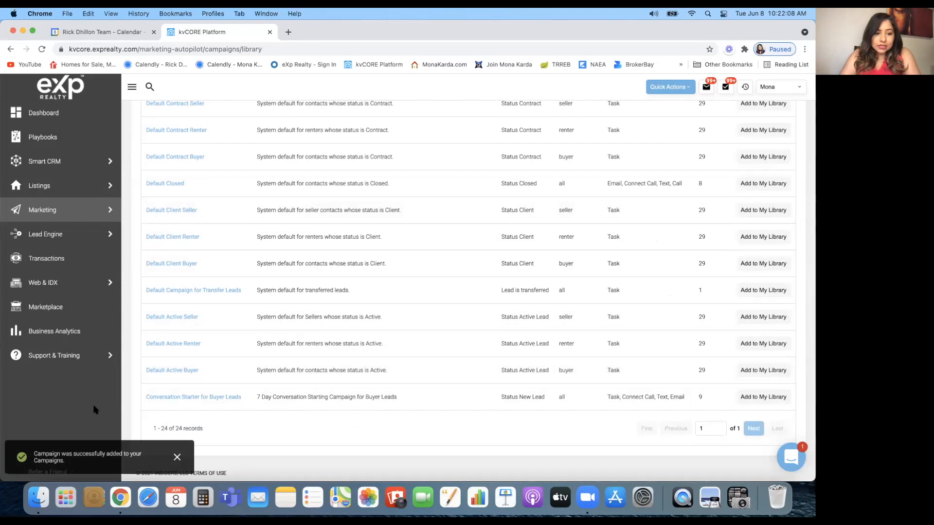
# Switch to My Campaigns to find the inactive copy among the 10 campaigns
pyautogui.scroll(10, 298, 267)
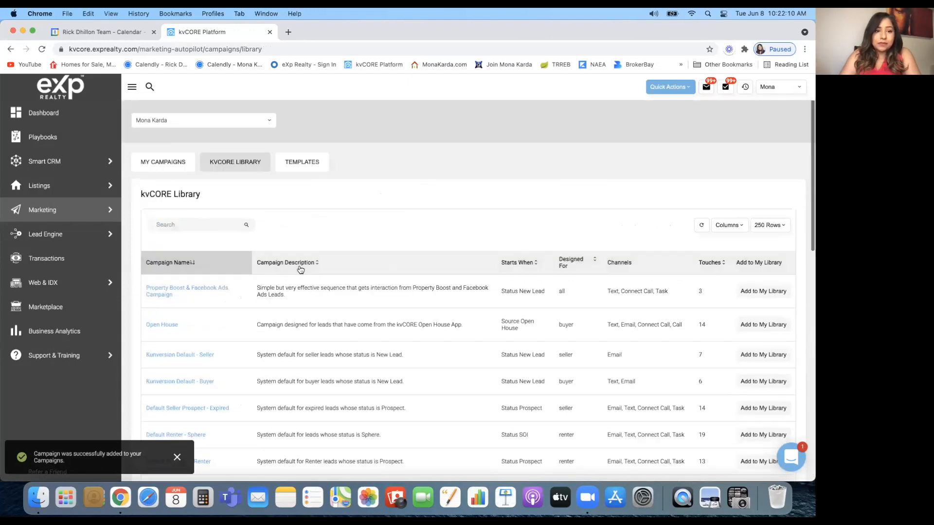
pyautogui.click(164, 164)
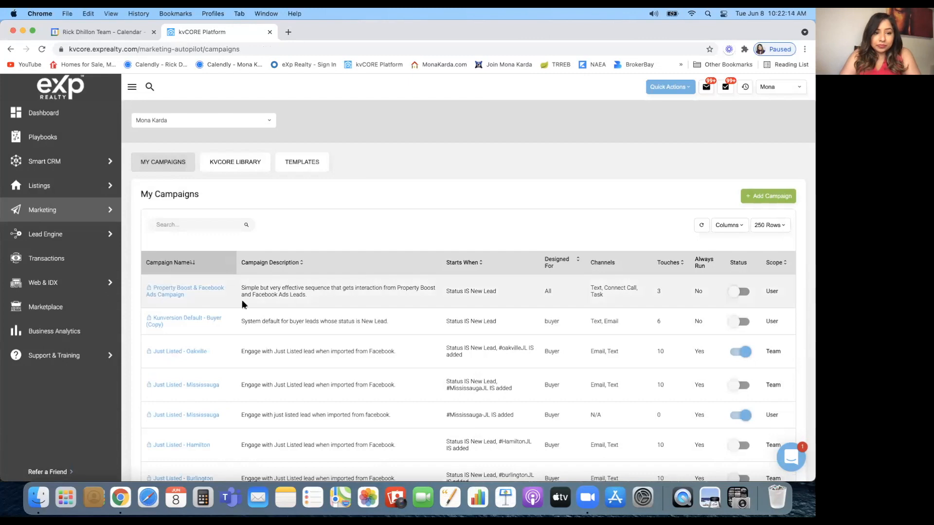
pyautogui.scroll(-5, 241, 301)
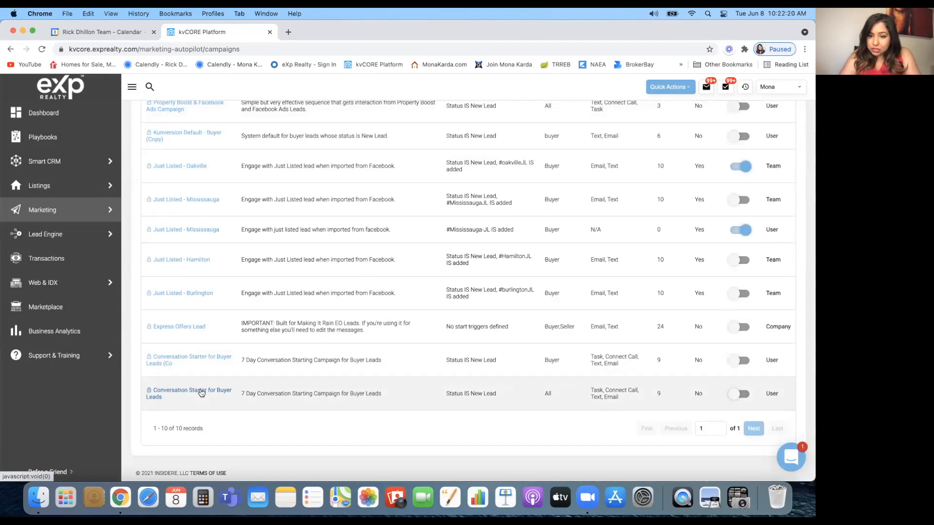
# Open the copied campaign and inspect the Instant Thank You Text and Day 2 task editors unchanged
pyautogui.click(199, 359)
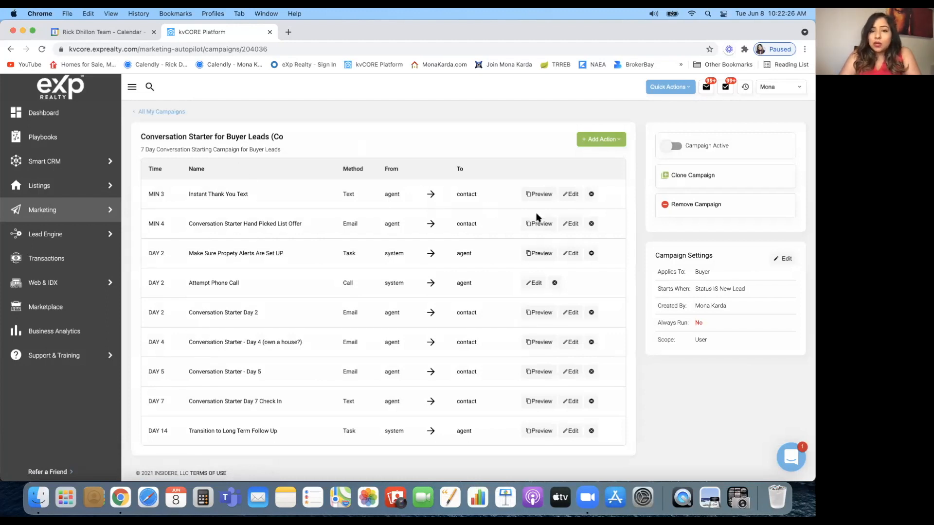
pyautogui.click(567, 195)
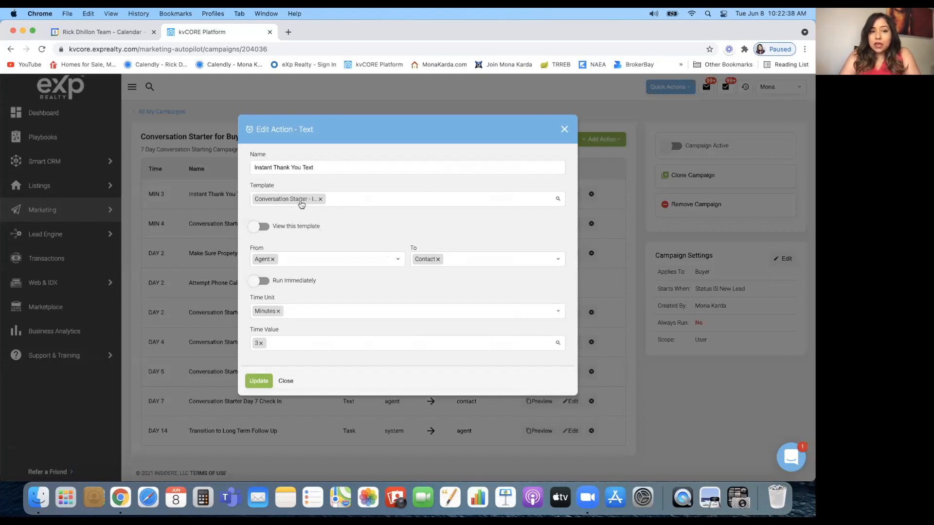
pyautogui.click(564, 129)
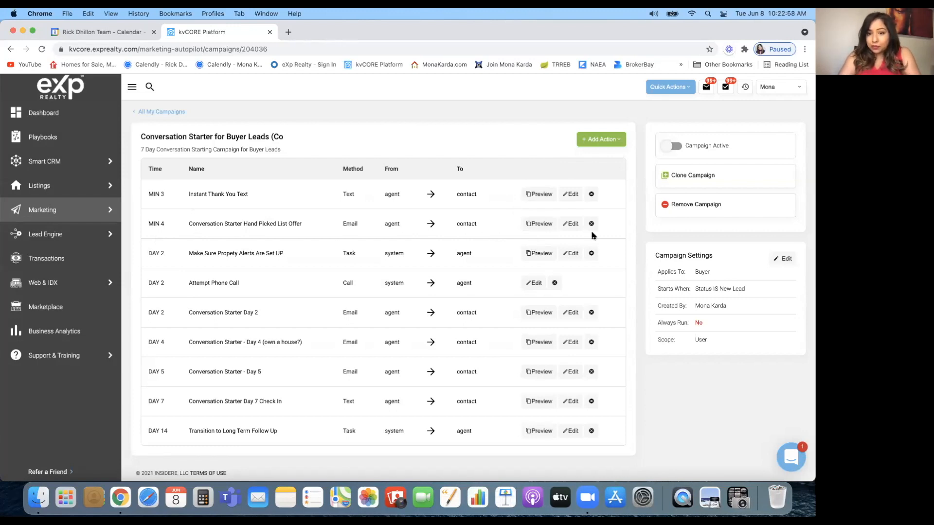
pyautogui.click(569, 254)
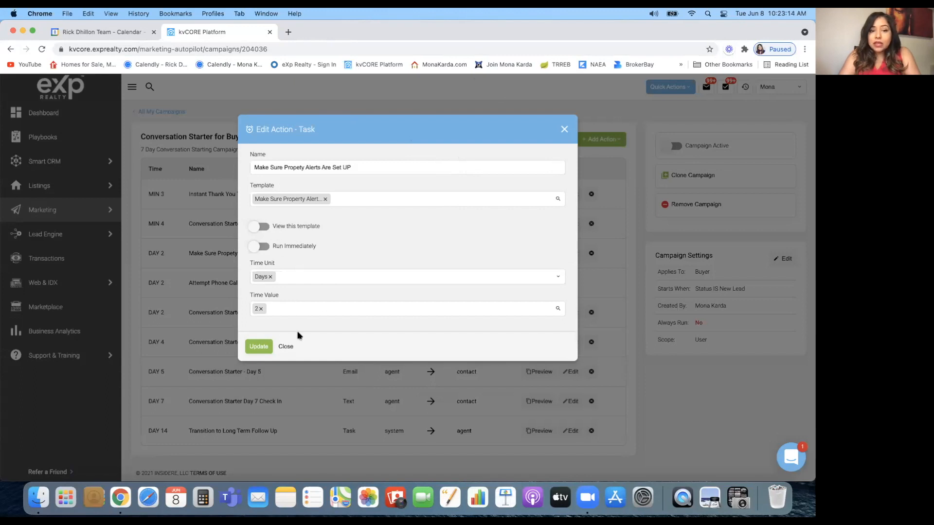
pyautogui.click(285, 347)
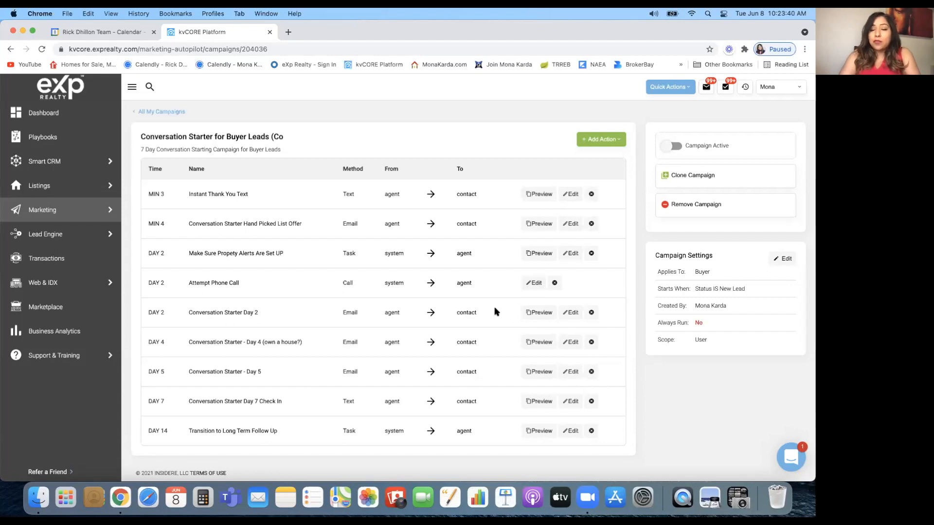
pyautogui.click(594, 140)
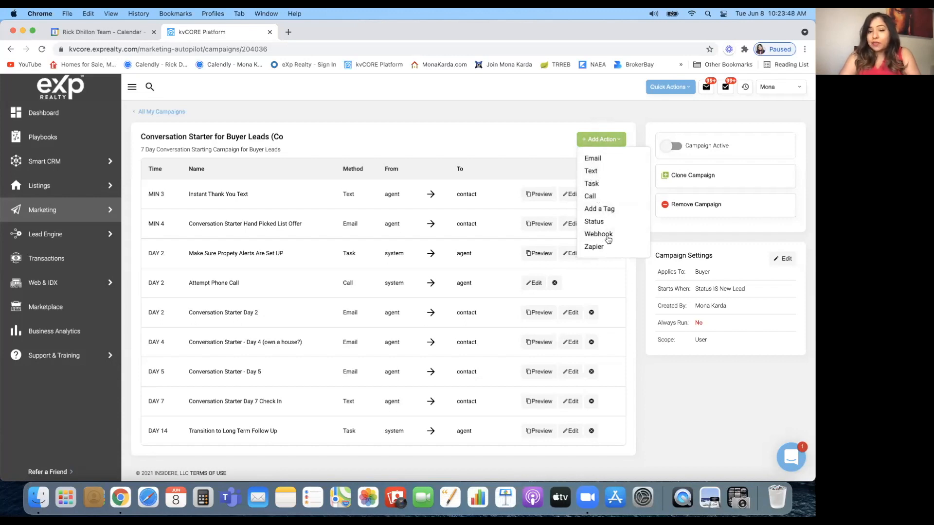
pyautogui.click(546, 136)
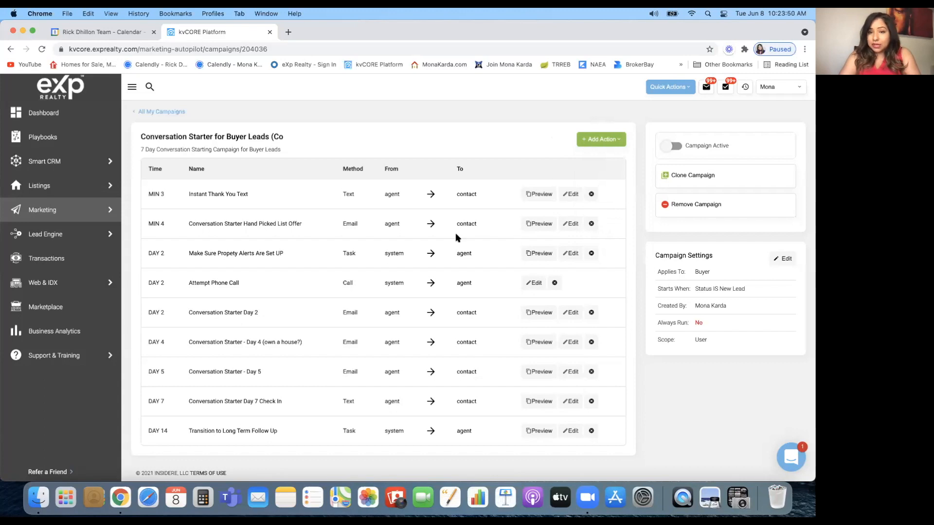
pyautogui.scroll(1, 467, 297)
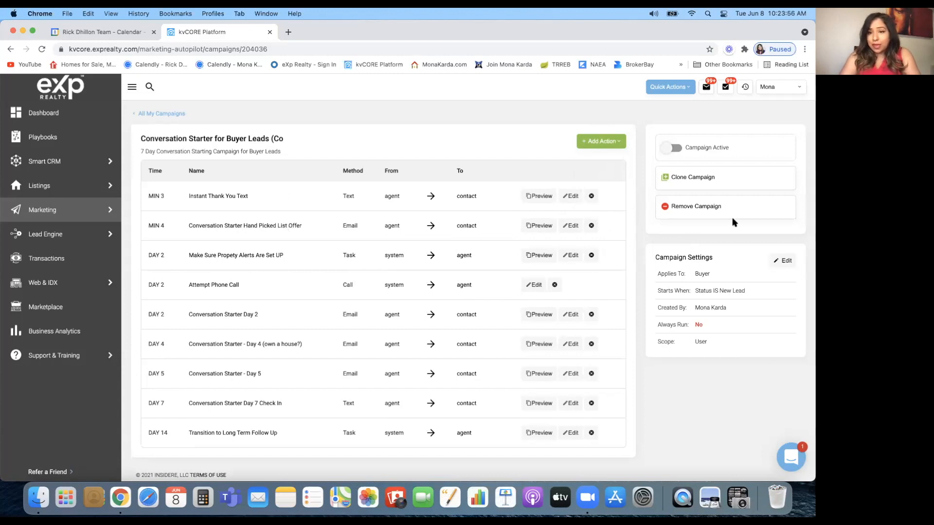
# Toggle Campaign Active on (declined) and off (confirmed), then go back to All My Campaigns
pyautogui.click(671, 148)
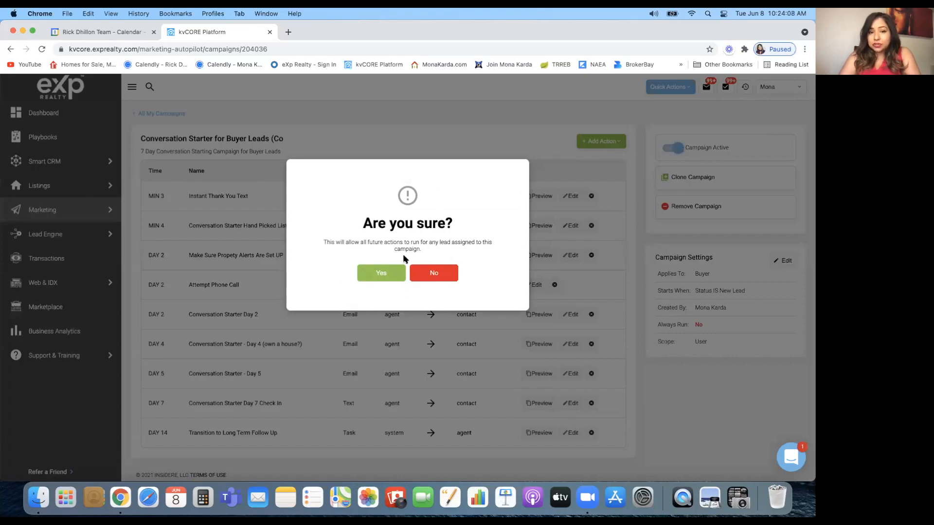
pyautogui.click(438, 276)
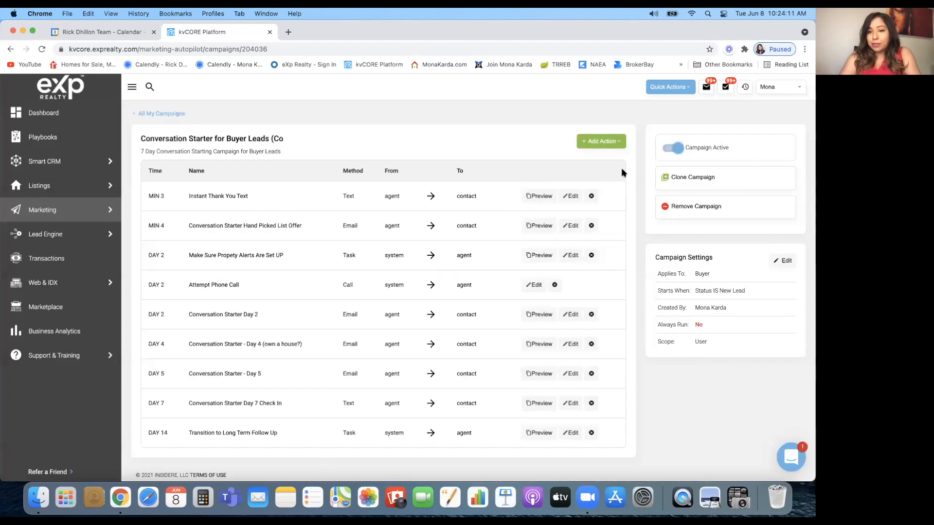
pyautogui.click(673, 148)
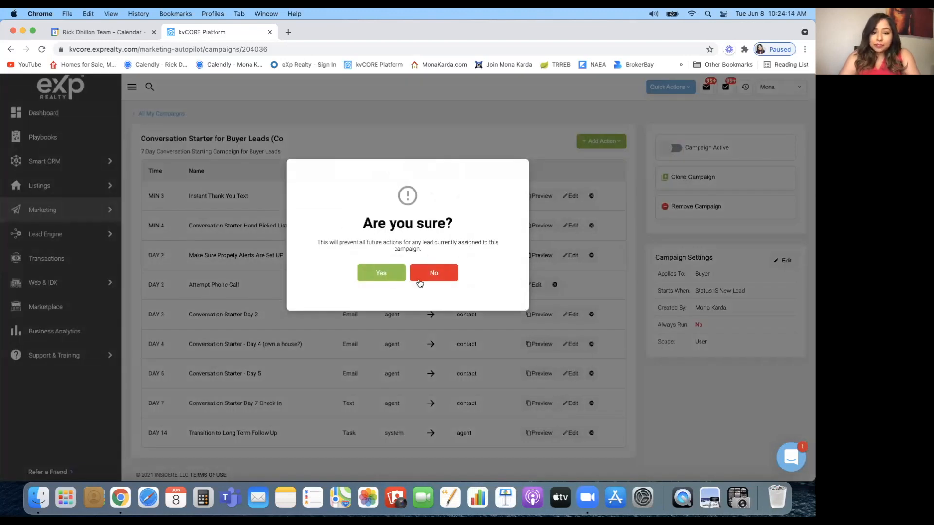
pyautogui.click(375, 274)
pyautogui.moveTo(114, 159)
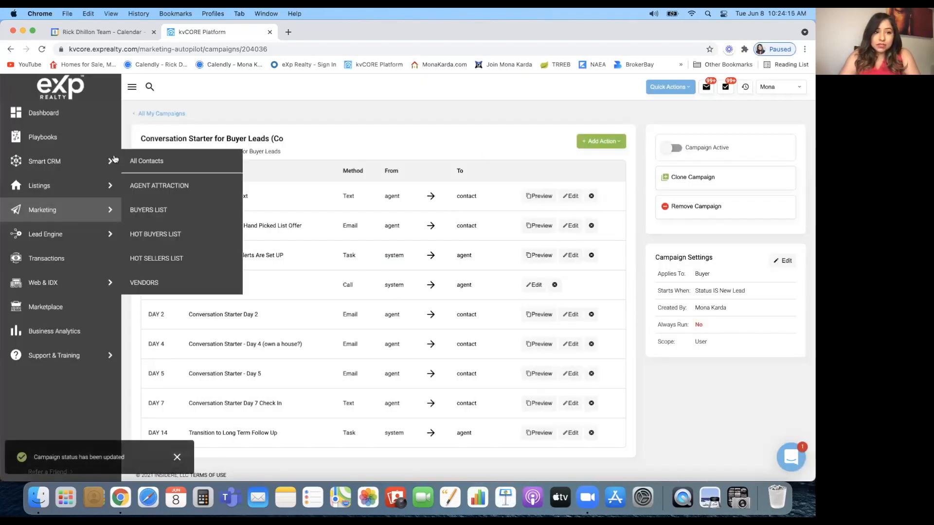
pyautogui.click(153, 112)
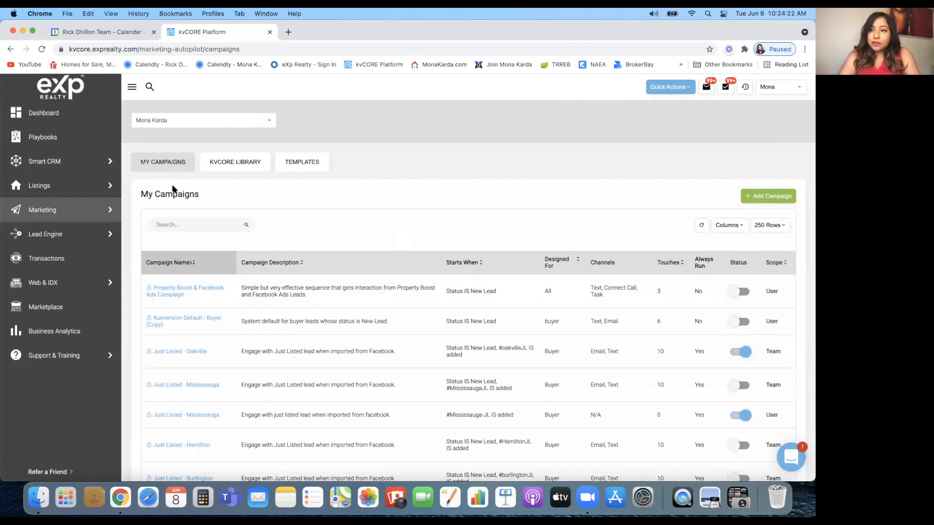
# Switch to the kvCORE Library and browse campaigns like Property Boost & Facebook Ads and Open House
pyautogui.click(235, 165)
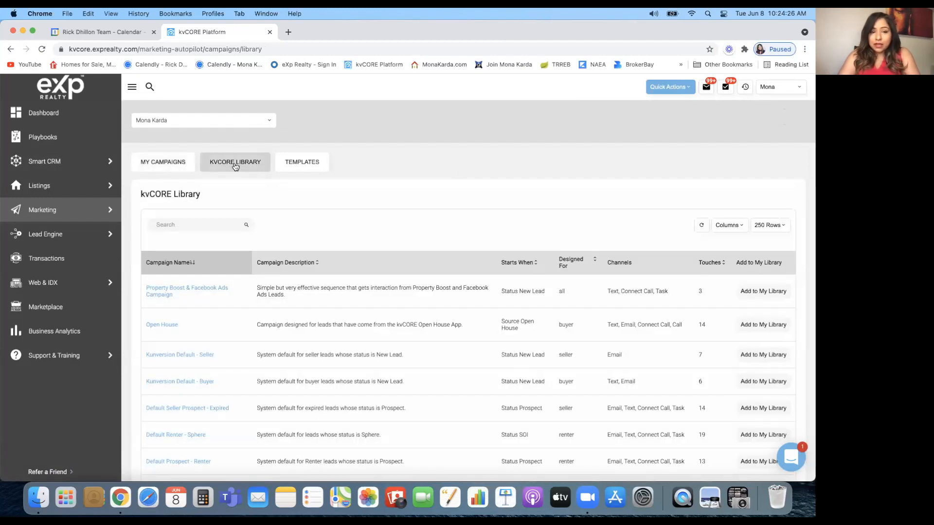
pyautogui.scroll(-10, 213, 354)
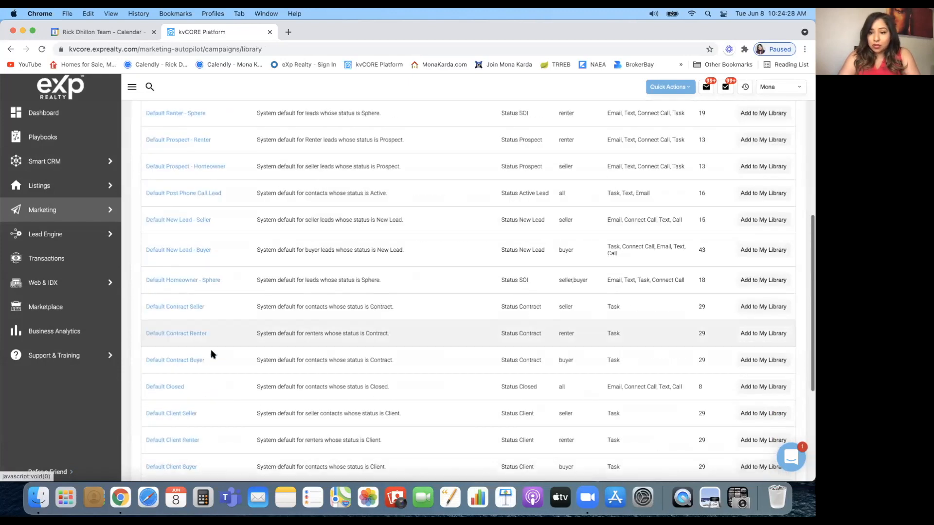
pyautogui.scroll(-5, 212, 354)
pyautogui.scroll(8, 212, 354)
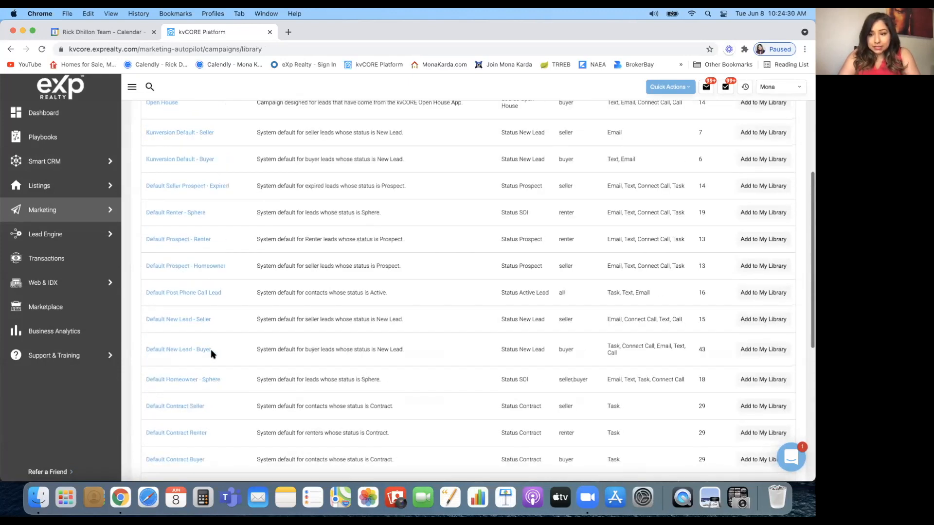
pyautogui.scroll(-2, 516, 409)
pyautogui.scroll(-1, 523, 407)
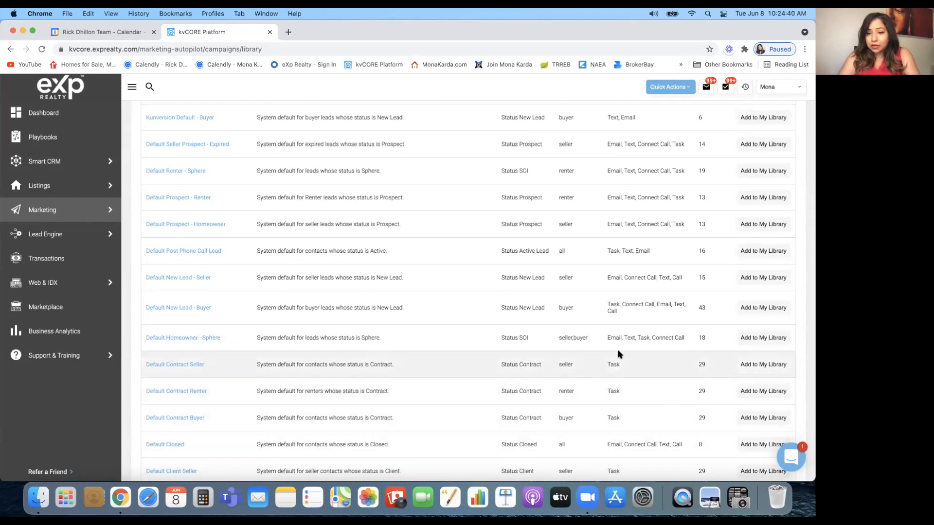
pyautogui.scroll(3, 617, 354)
pyautogui.scroll(3, 618, 354)
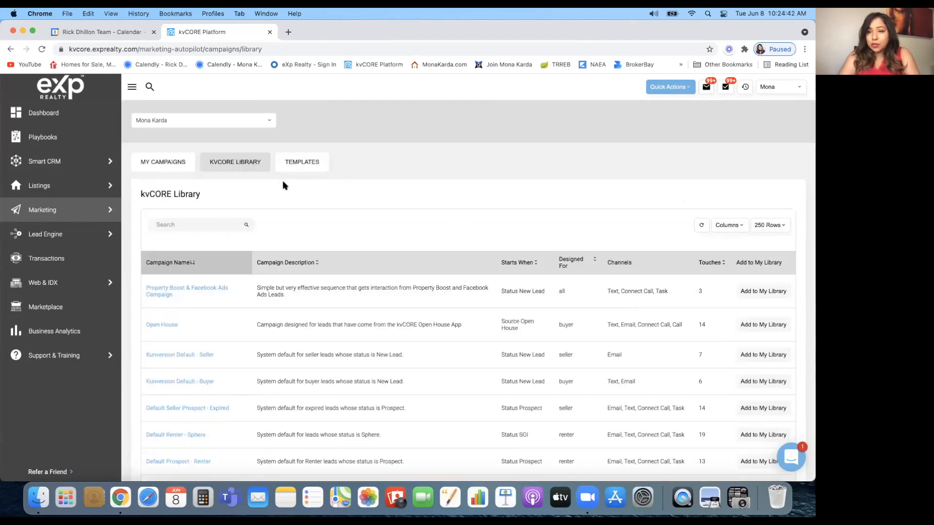
# Show the Email templates and scroll down to personal ones like '7 Steps To Objection Handling'
pyautogui.click(309, 162)
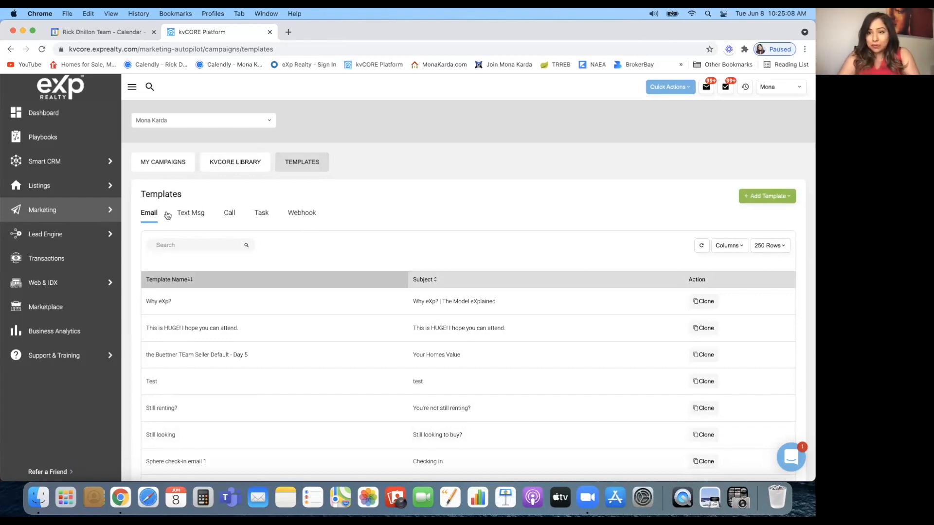
pyautogui.scroll(-5, 266, 347)
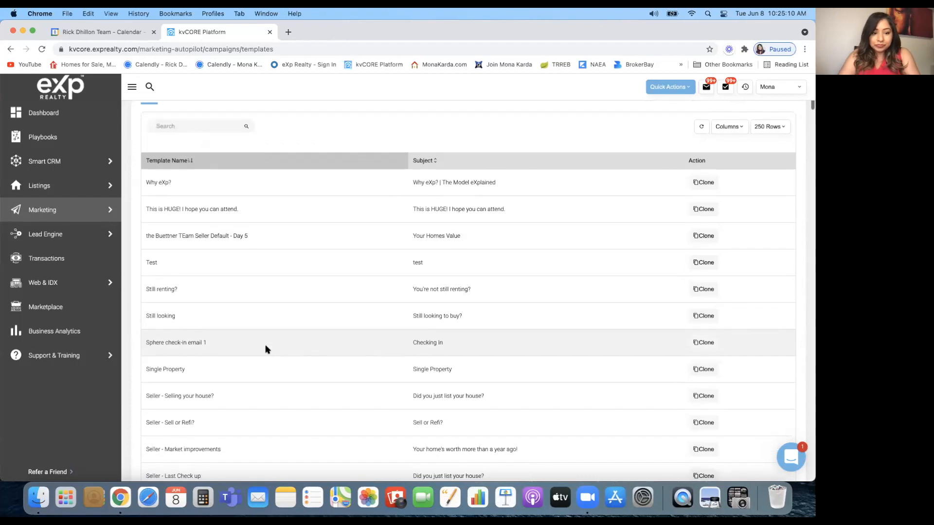
pyautogui.scroll(5, 265, 346)
pyautogui.scroll(-20, 252, 299)
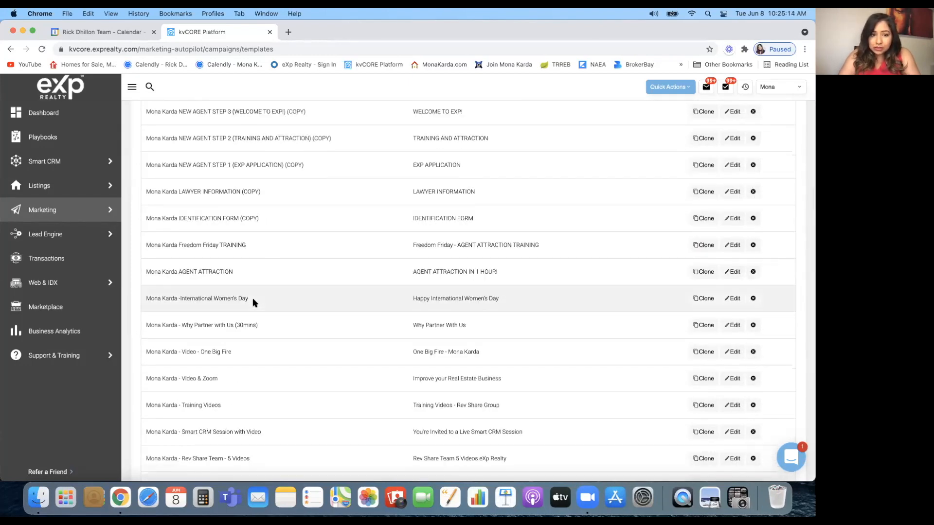
pyautogui.scroll(-2, 252, 299)
pyautogui.scroll(-1, 252, 303)
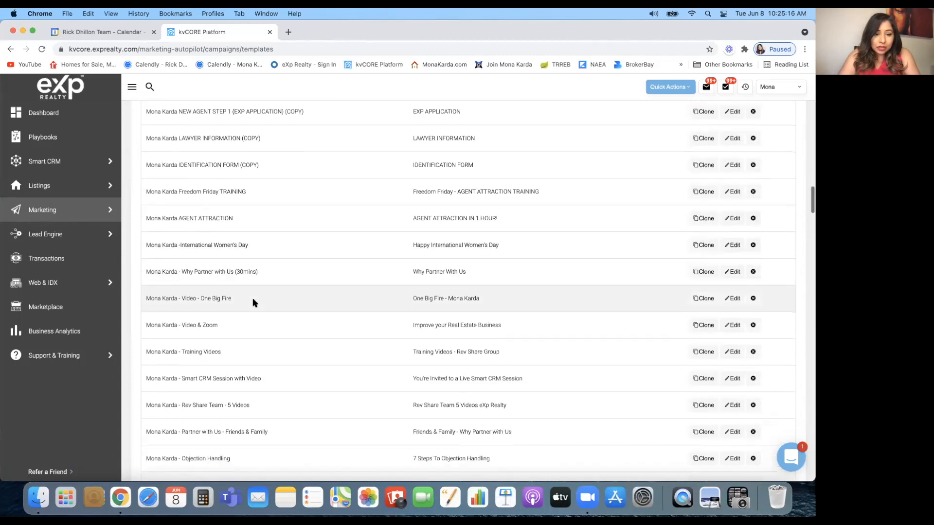
pyautogui.scroll(-1, 252, 302)
pyautogui.scroll(-3, 252, 302)
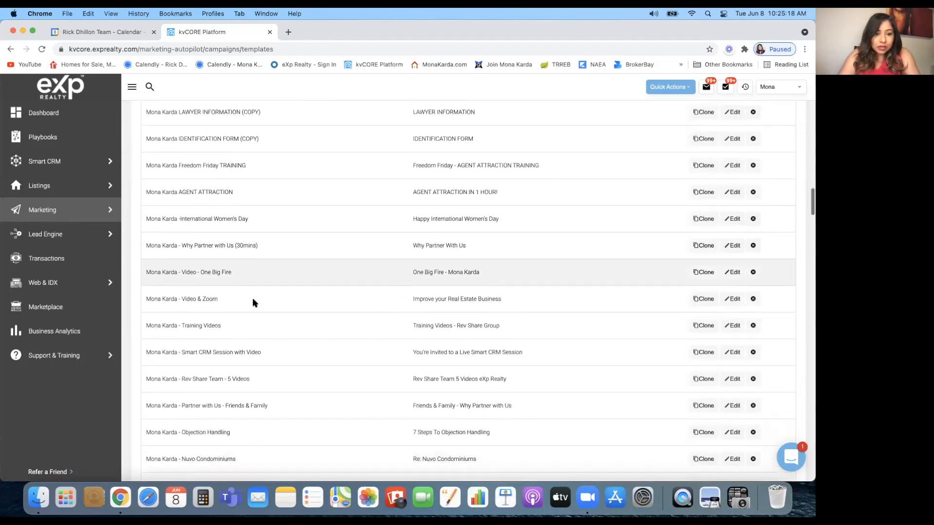
pyautogui.scroll(-2, 252, 302)
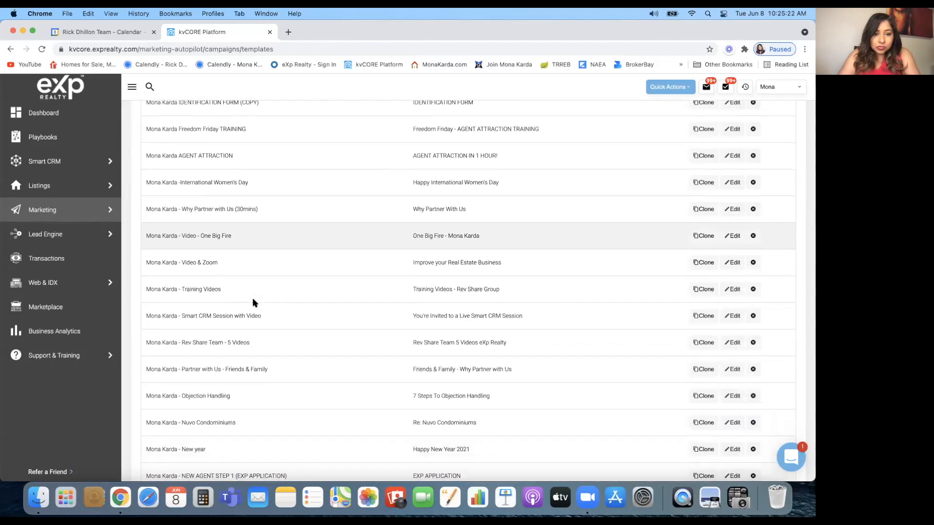
pyautogui.scroll(-3, 253, 303)
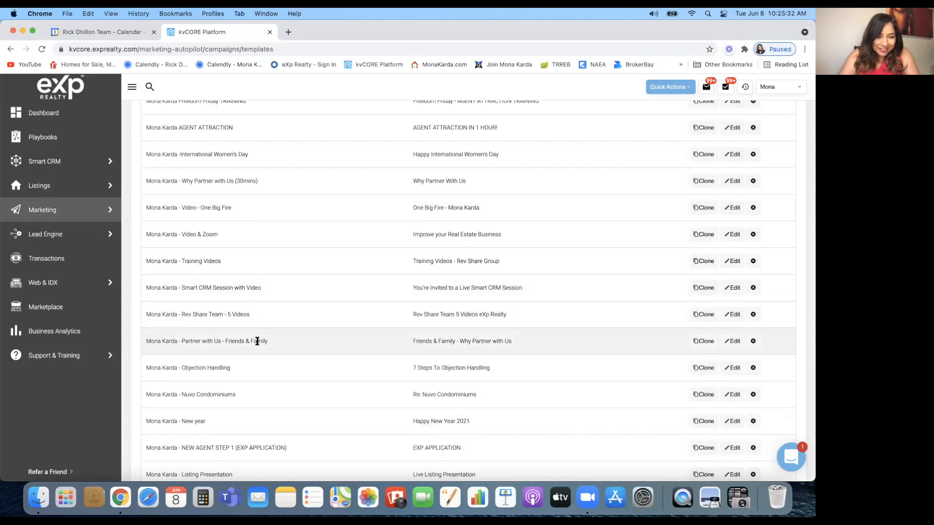
pyautogui.scroll(-2, 257, 341)
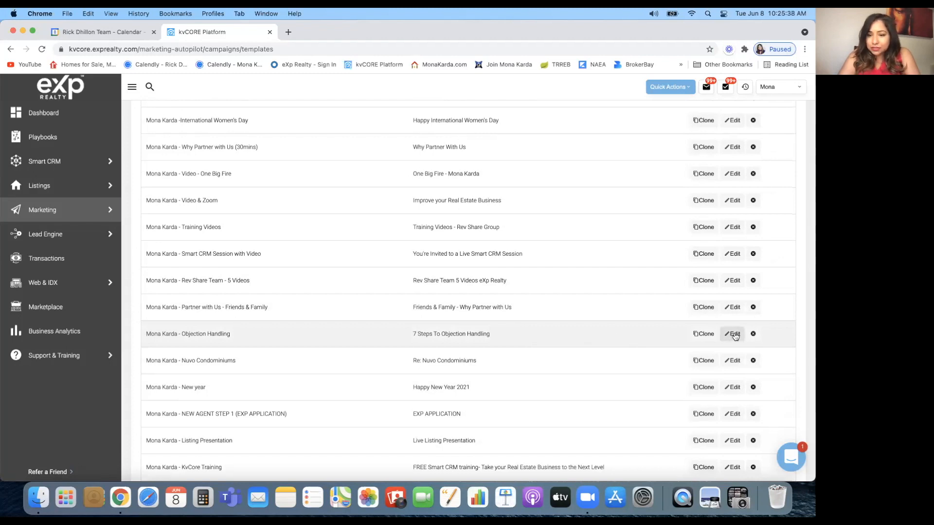
# Open the '7 Steps To Objection Handling' template in the editor and scroll through its layout
pyautogui.click(734, 334)
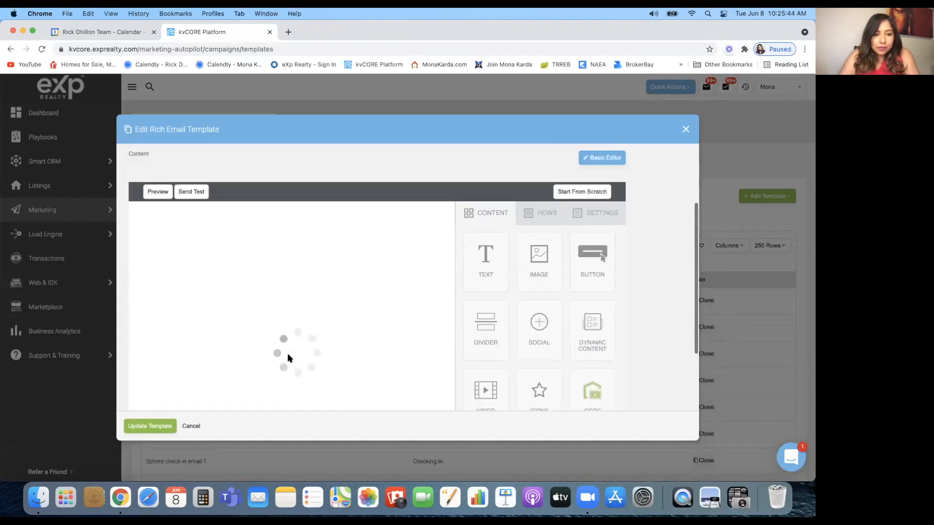
pyautogui.scroll(-5, 288, 359)
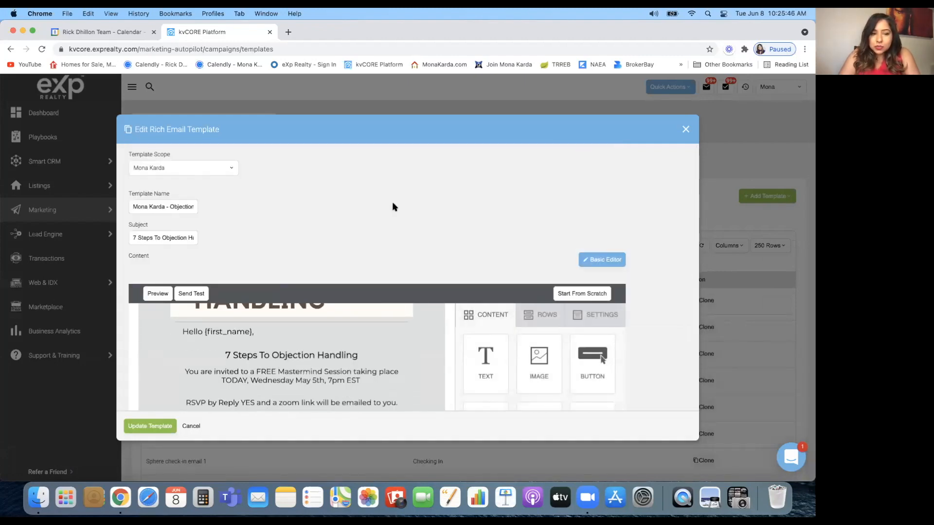
pyautogui.scroll(-5, 394, 206)
pyautogui.scroll(-3, 394, 207)
pyautogui.scroll(5, 459, 252)
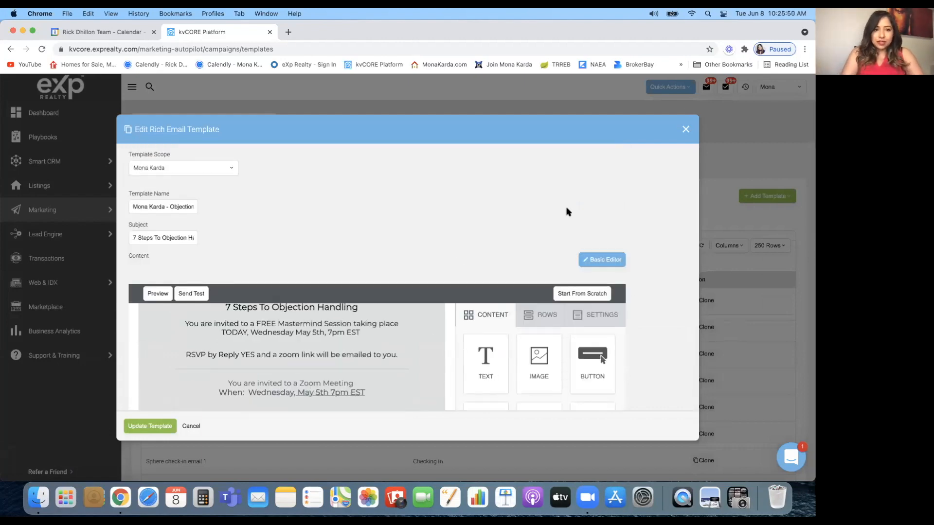
pyautogui.scroll(1, 568, 212)
pyautogui.scroll(2, 568, 212)
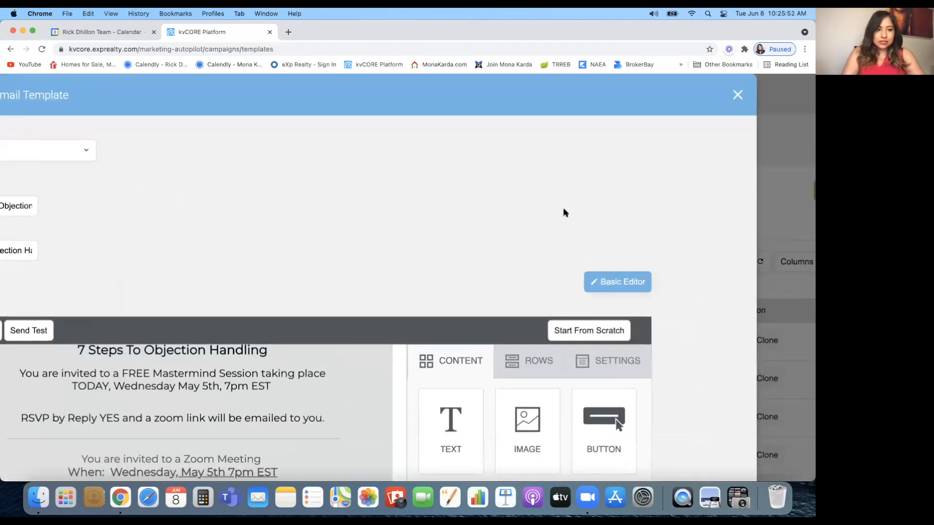
pyautogui.scroll(-3, 563, 212)
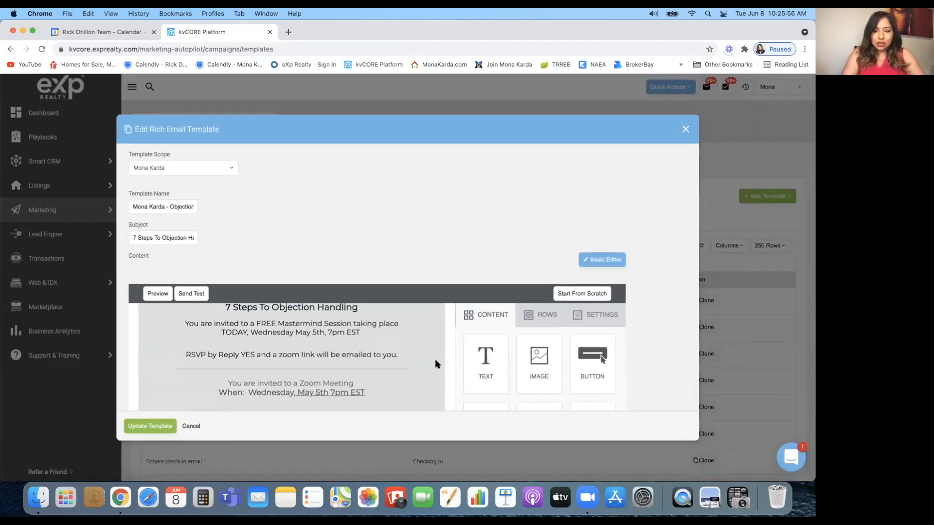
pyautogui.scroll(5, 436, 364)
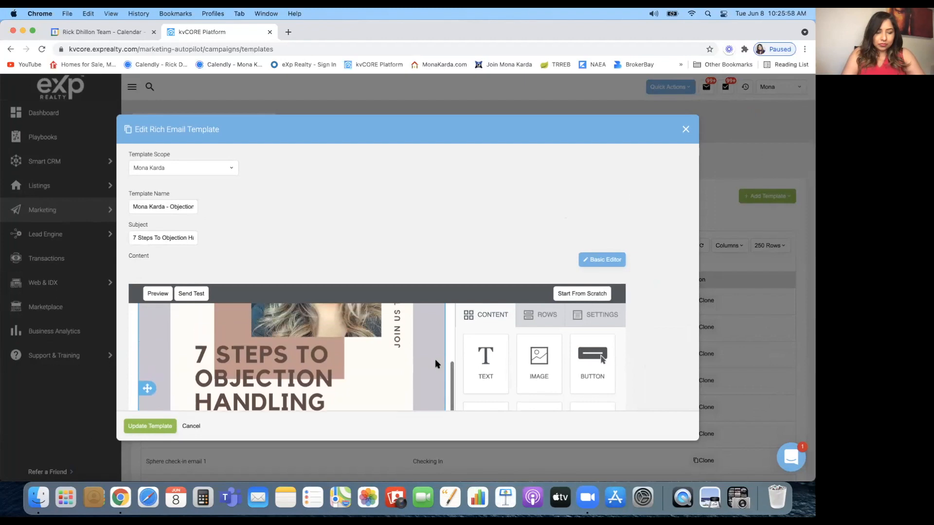
pyautogui.scroll(3, 436, 364)
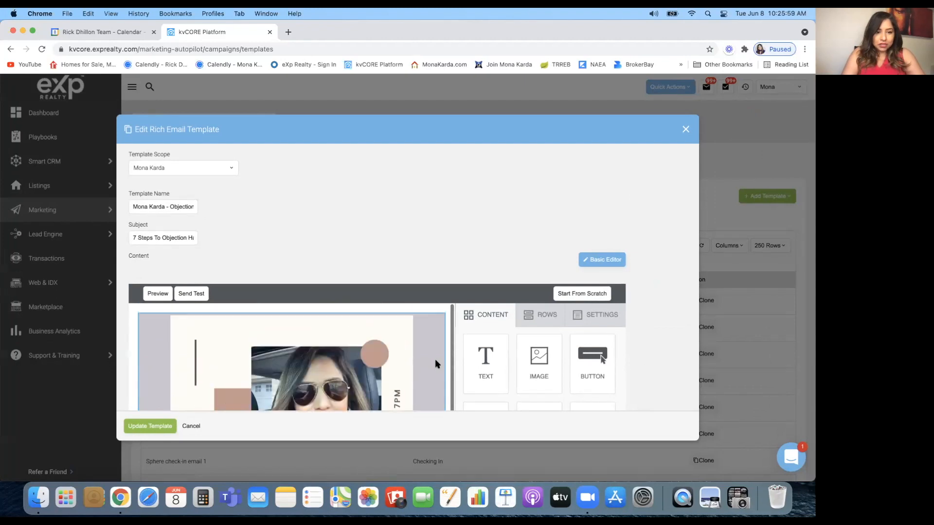
# Preview the email as recipients see it, from header photo down to the signature banner
pyautogui.click(154, 295)
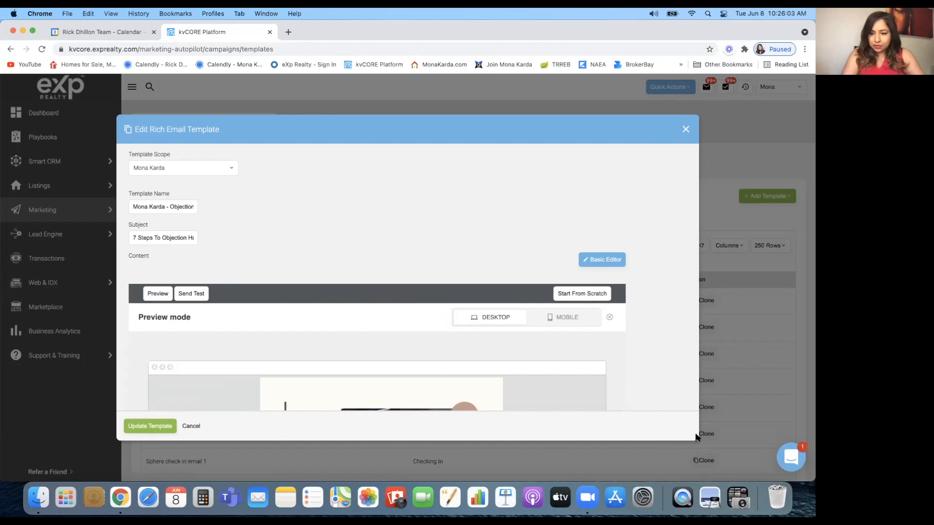
pyautogui.moveTo(760, 468); pyautogui.dragTo(429, 172)
pyautogui.scroll(-5, 407, 279)
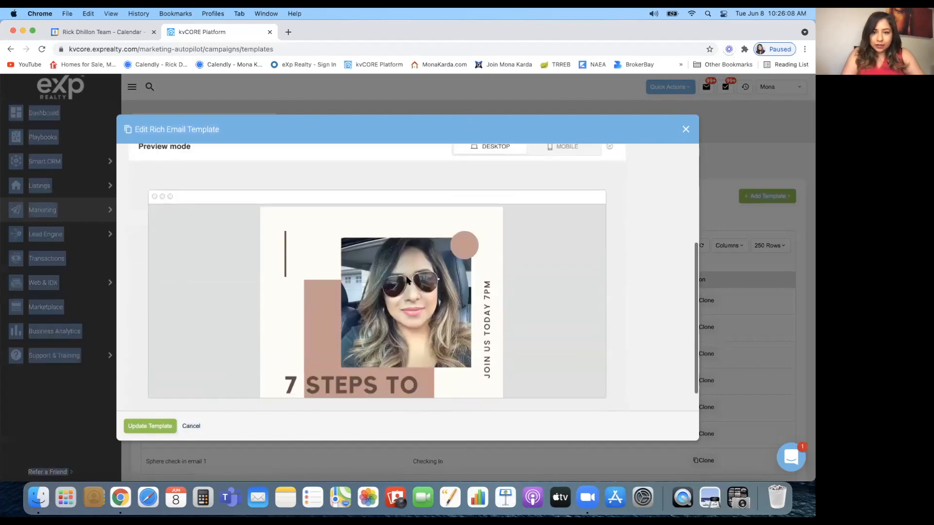
pyautogui.scroll(-2, 408, 280)
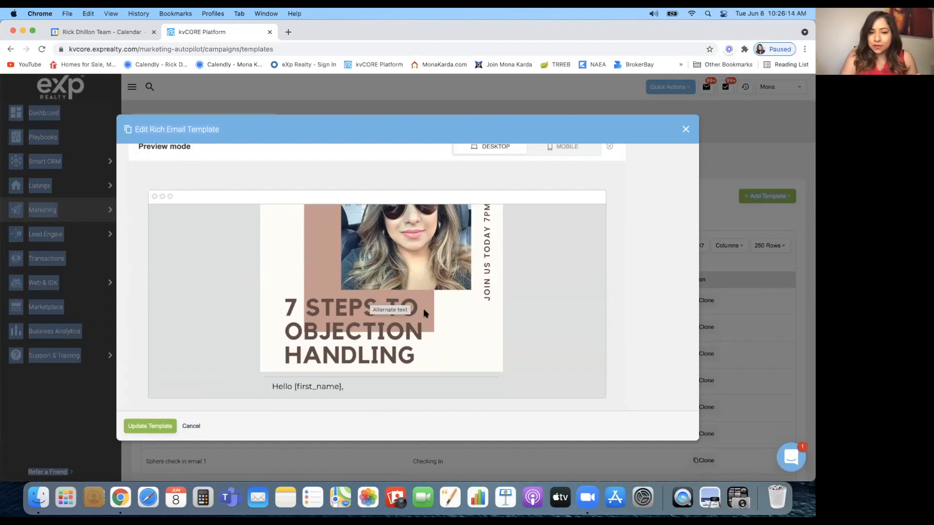
pyautogui.scroll(-2, 429, 317)
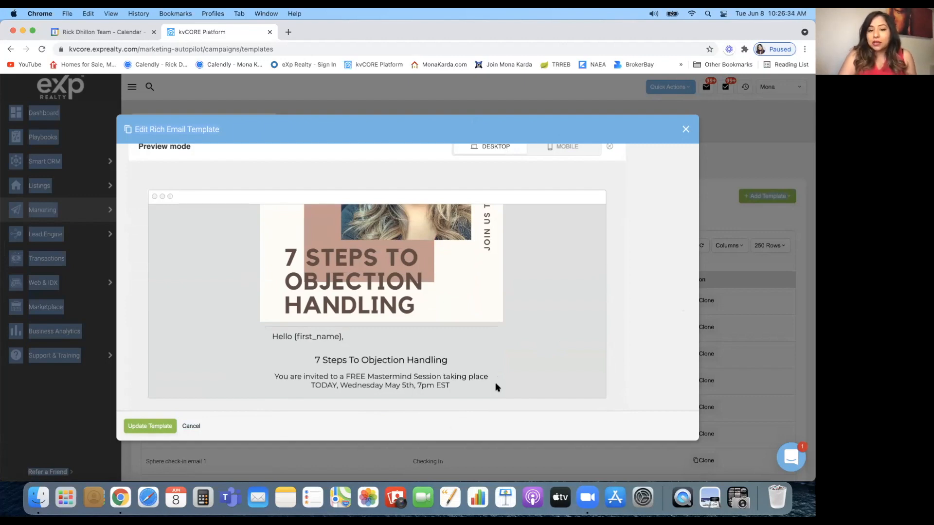
pyautogui.scroll(-3, 497, 387)
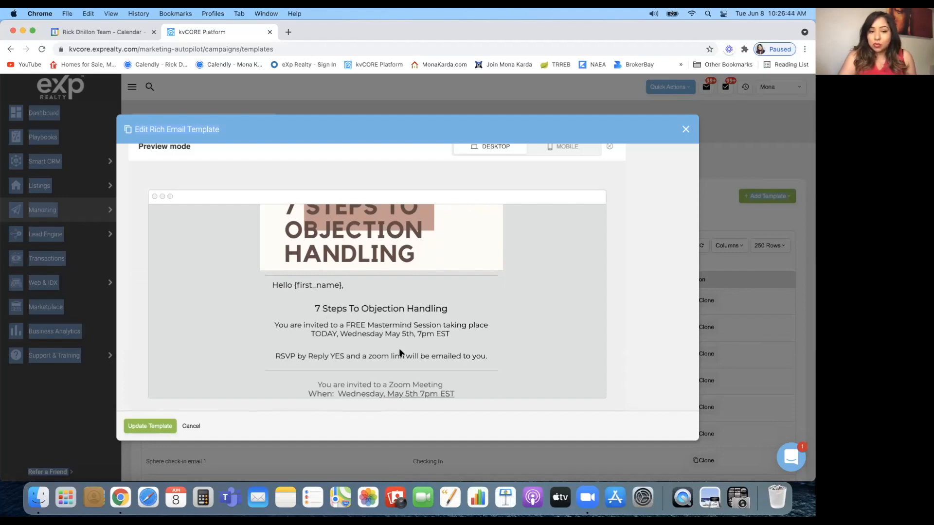
pyautogui.scroll(-5, 477, 365)
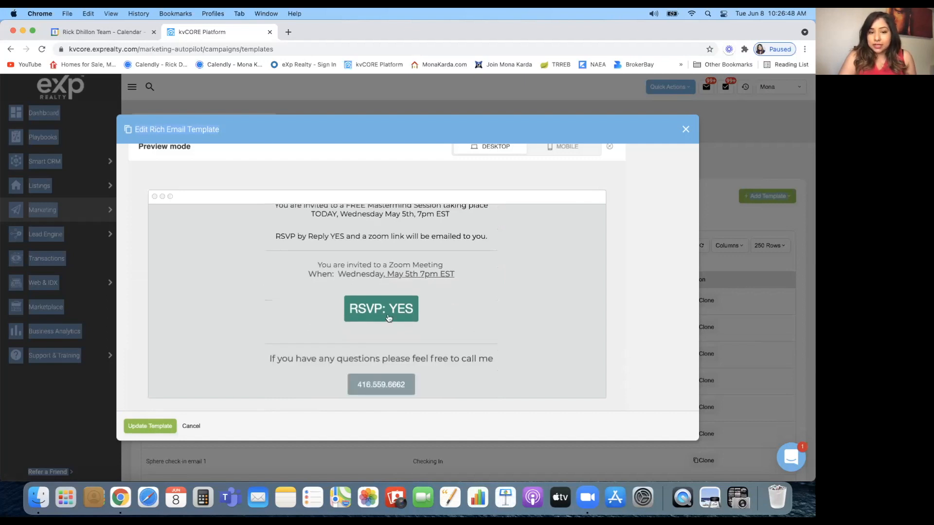
pyautogui.scroll(-3, 406, 349)
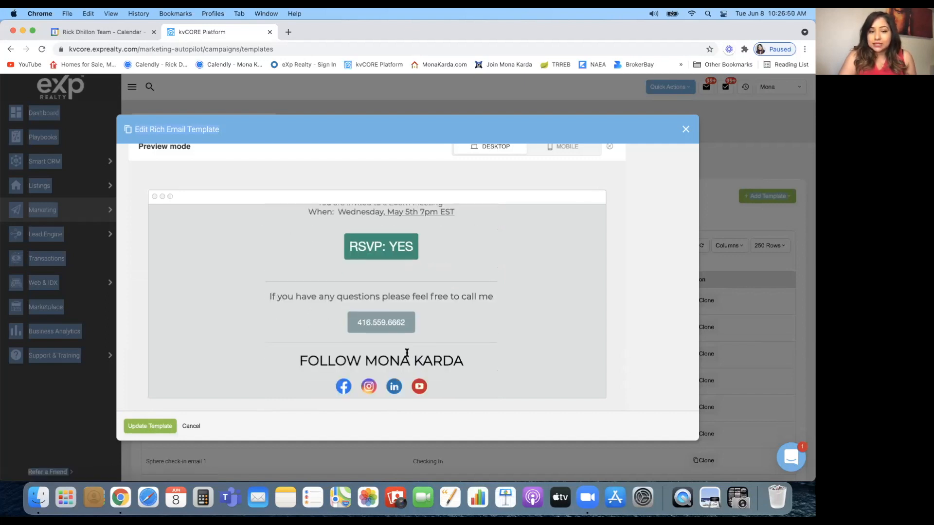
pyautogui.scroll(-4, 459, 326)
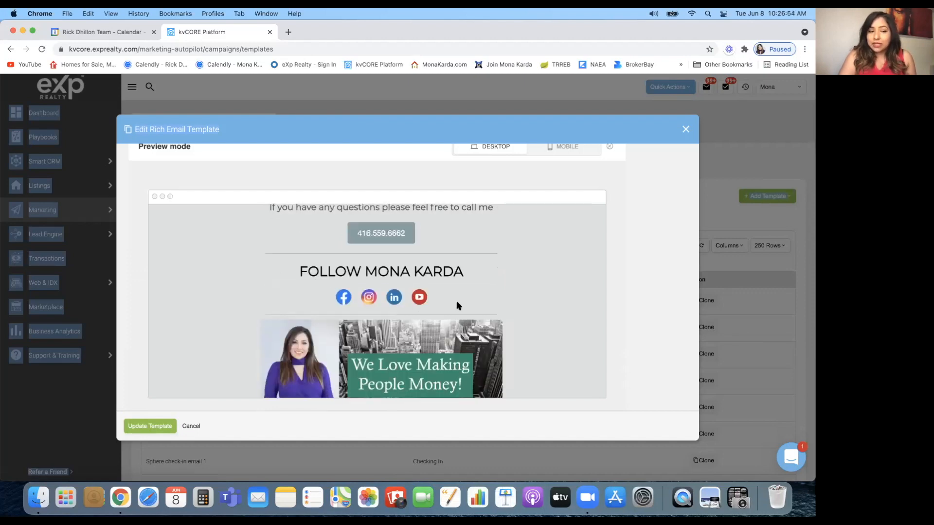
pyautogui.scroll(-1, 456, 302)
pyautogui.scroll(-2, 457, 305)
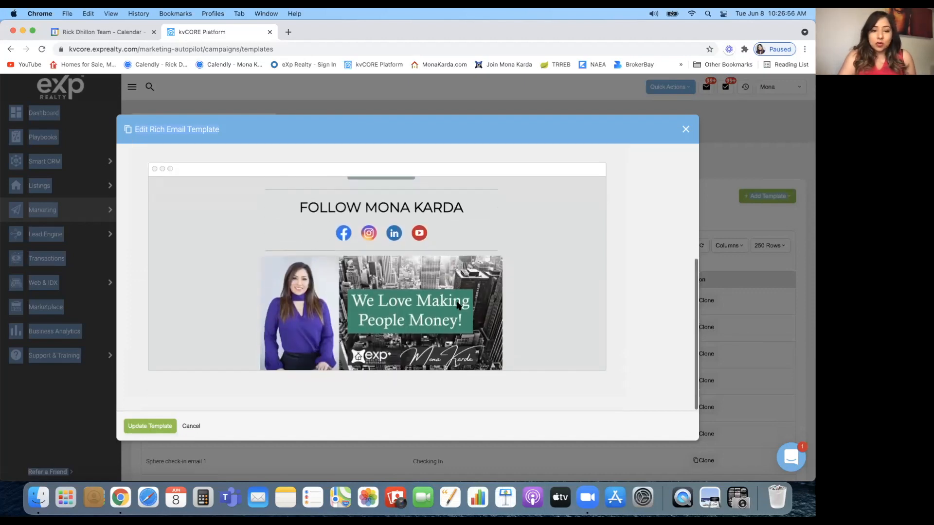
pyautogui.scroll(10, 487, 307)
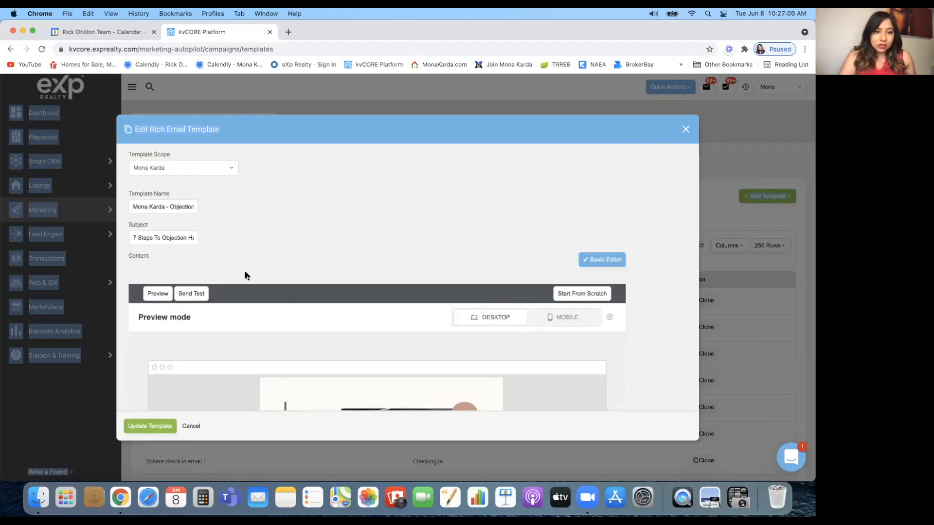
# Cancel but choose No to keep the editor, then leave preview mode for the design view
pyautogui.click(191, 427)
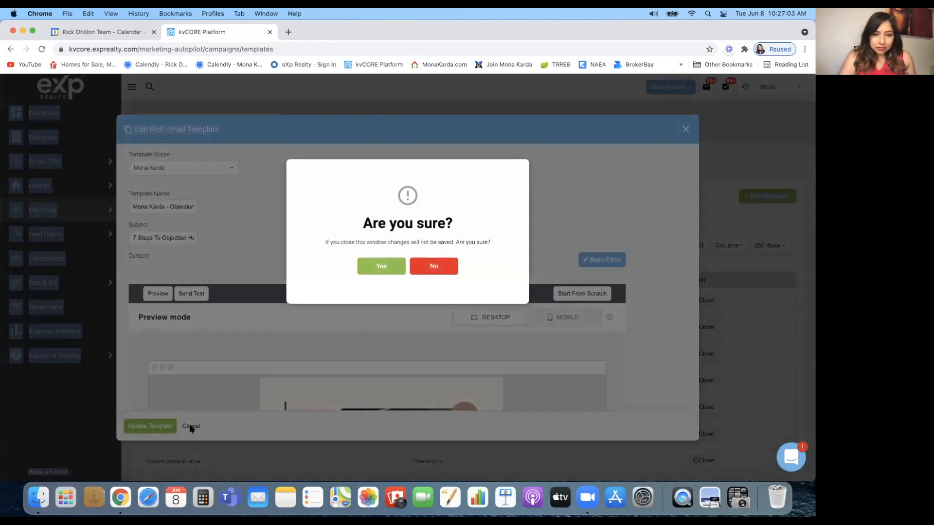
pyautogui.click(445, 265)
pyautogui.scroll(-4, 229, 336)
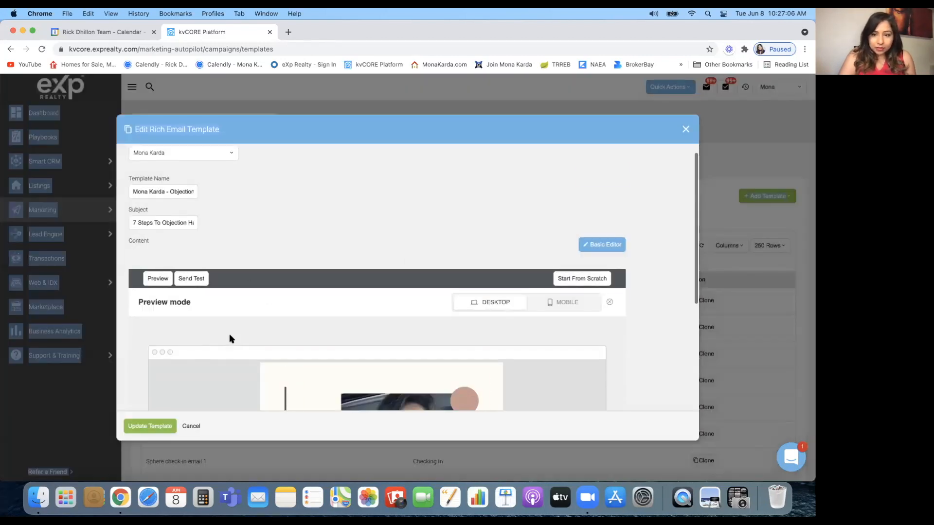
pyautogui.click(158, 207)
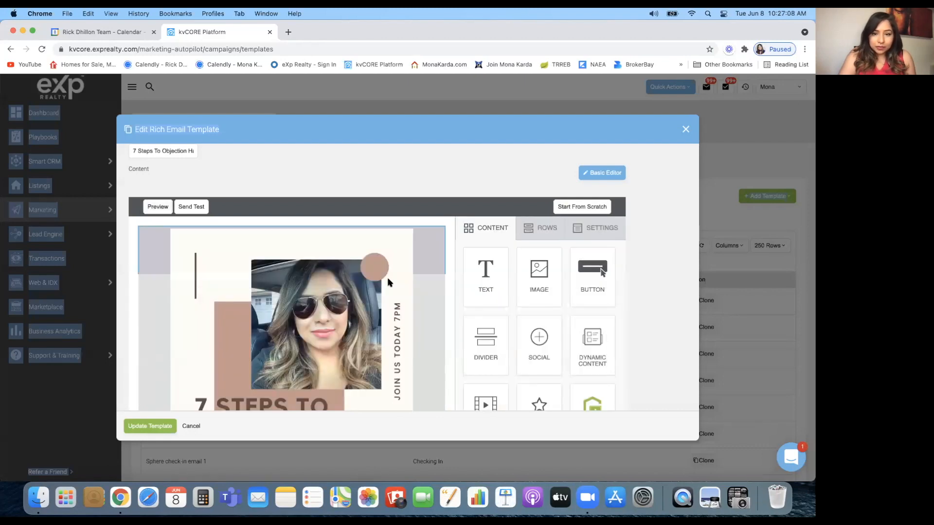
# Select the email's header photo to view its image settings
pyautogui.scroll(-5, 443, 323)
pyautogui.scroll(1, 372, 275)
pyautogui.scroll(2, 372, 276)
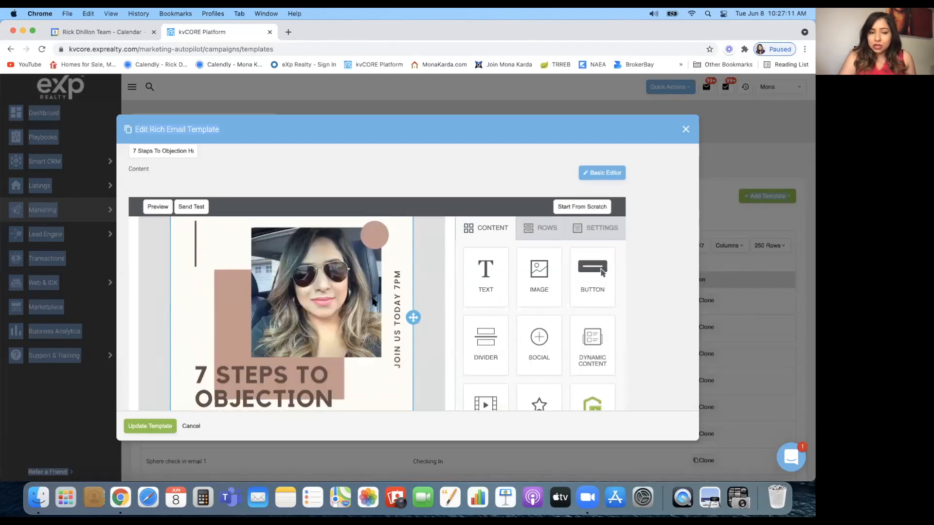
pyautogui.click(373, 302)
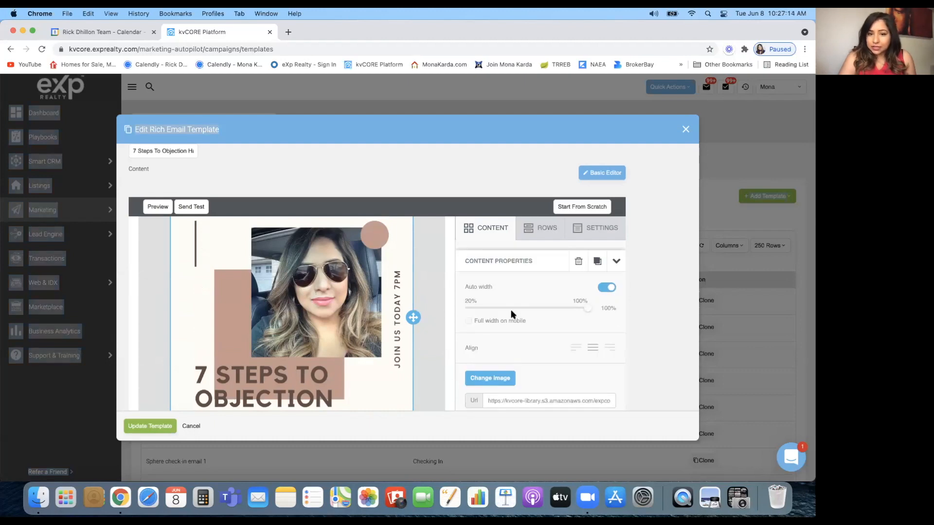
# Show the RSVP: YES button's link, a reply email with subject 'Objection Handling'
pyautogui.scroll(-3, 559, 336)
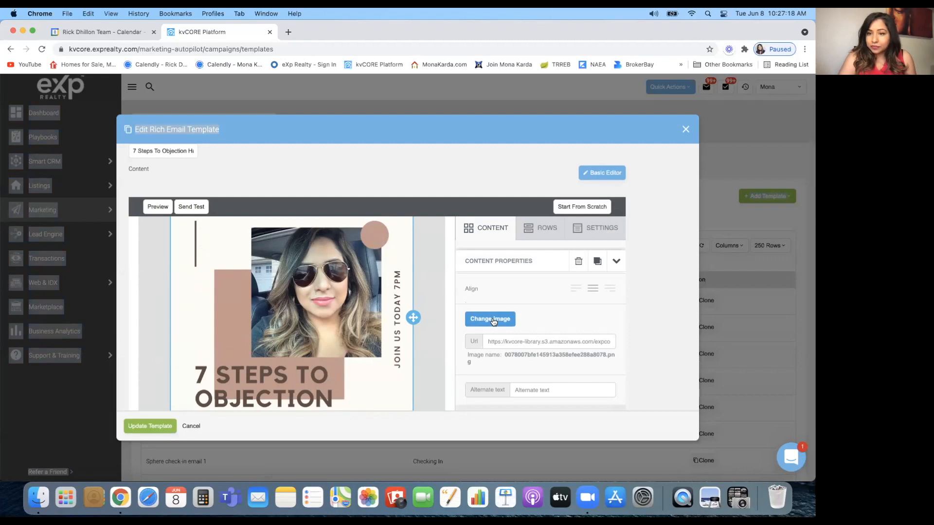
pyautogui.scroll(-10, 359, 341)
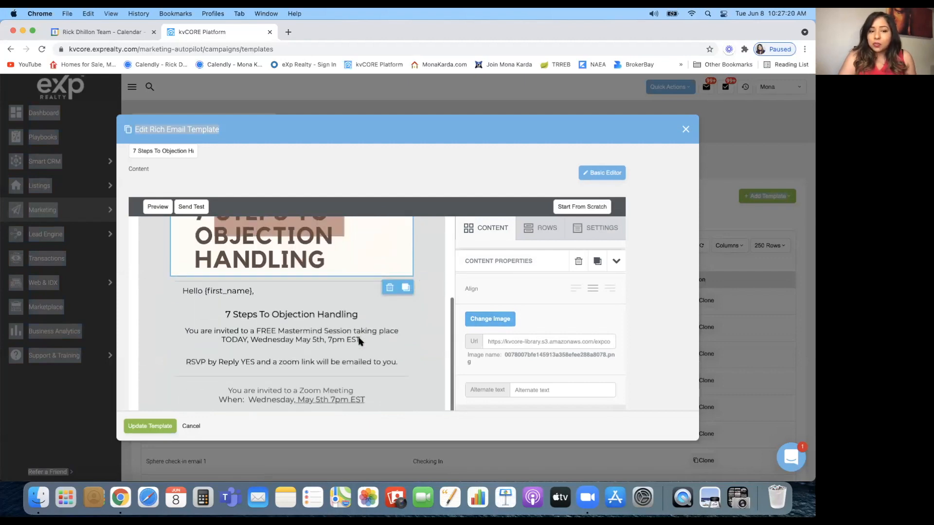
pyautogui.scroll(-3, 359, 341)
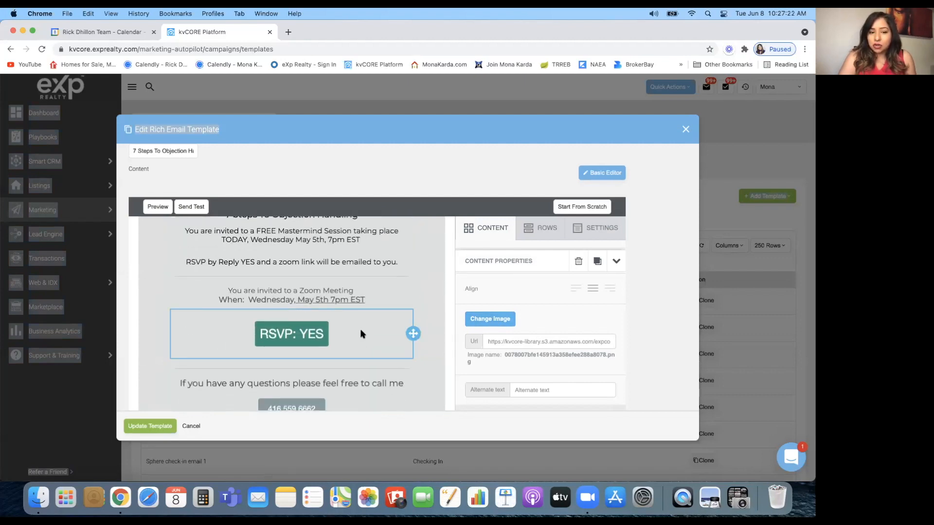
pyautogui.click(360, 333)
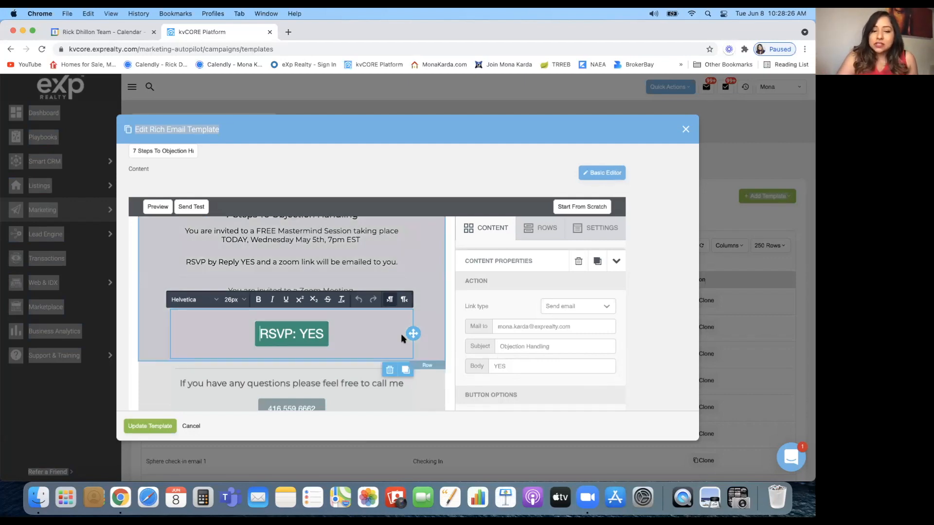
# Review the phone-number button's Link type options and keep it on Make call
pyautogui.scroll(-3, 442, 341)
pyautogui.scroll(-2, 440, 329)
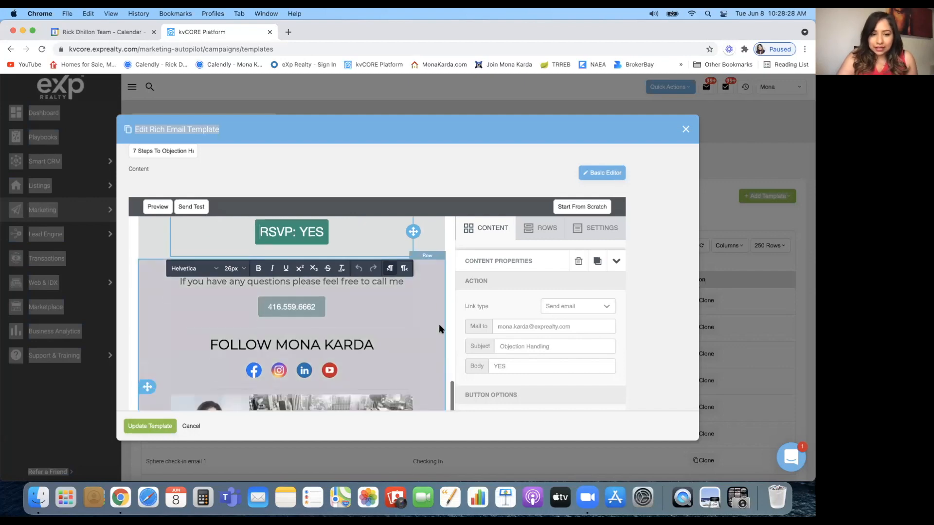
pyautogui.click(362, 289)
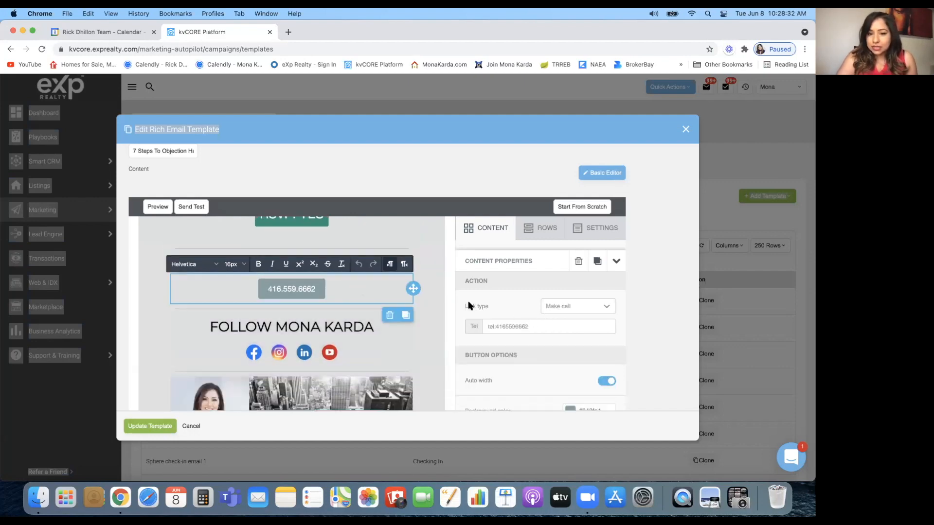
pyautogui.click(601, 307)
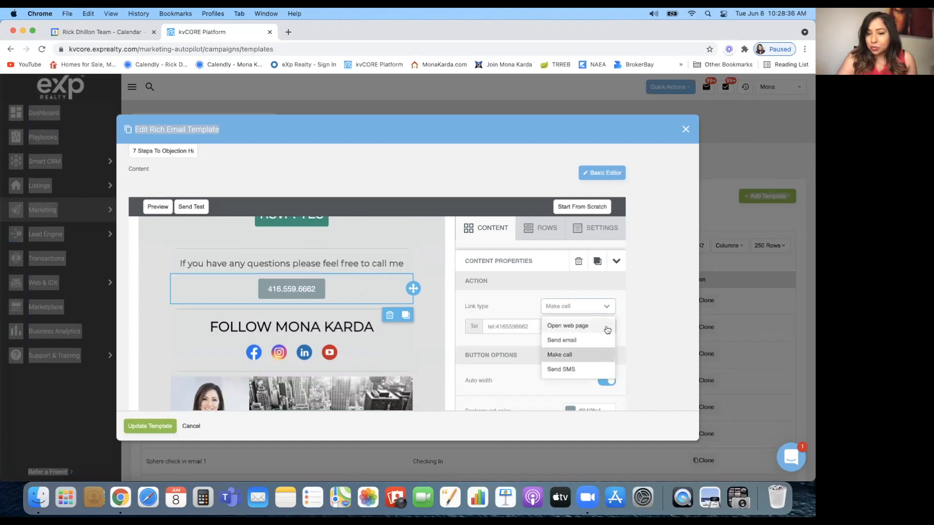
pyautogui.click(583, 360)
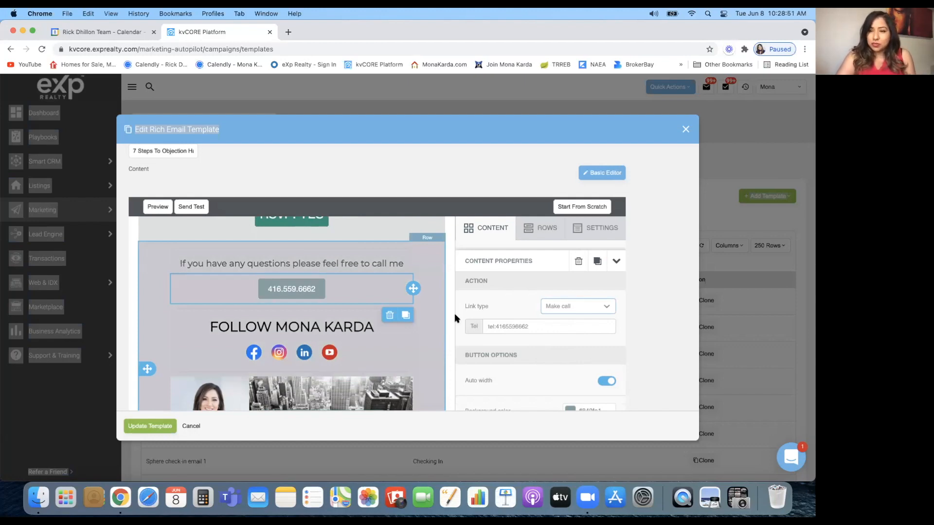
pyautogui.scroll(-3, 448, 324)
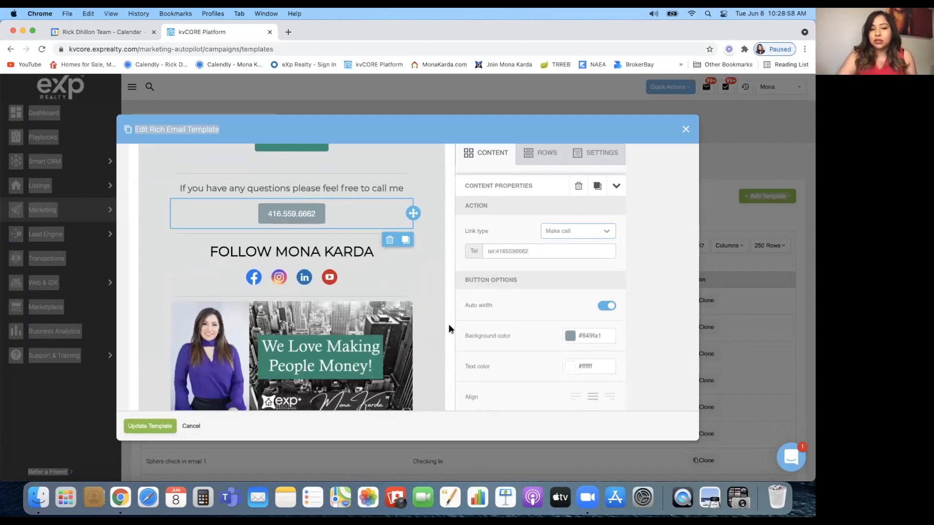
pyautogui.scroll(-1, 448, 324)
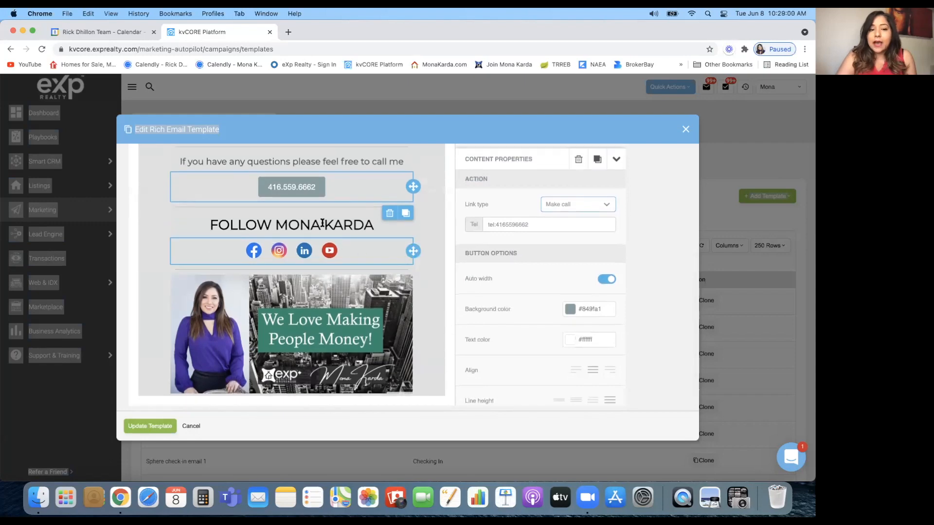
# Switch the social-media icons row to the dark icon collection
pyautogui.click(385, 252)
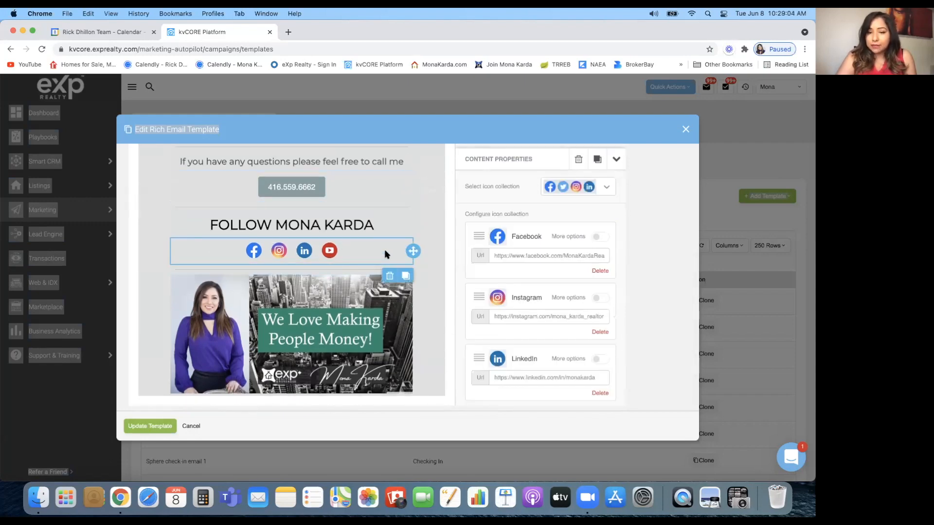
pyautogui.click(607, 189)
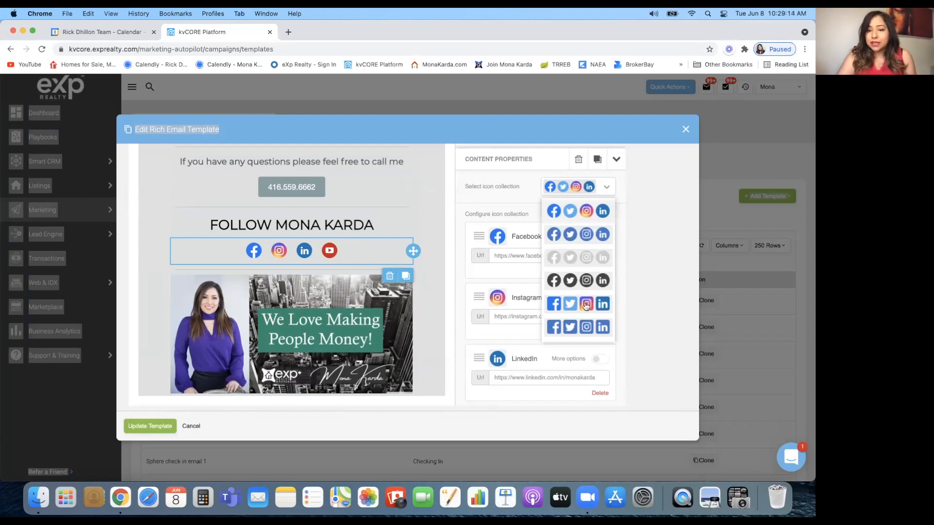
pyautogui.click(603, 281)
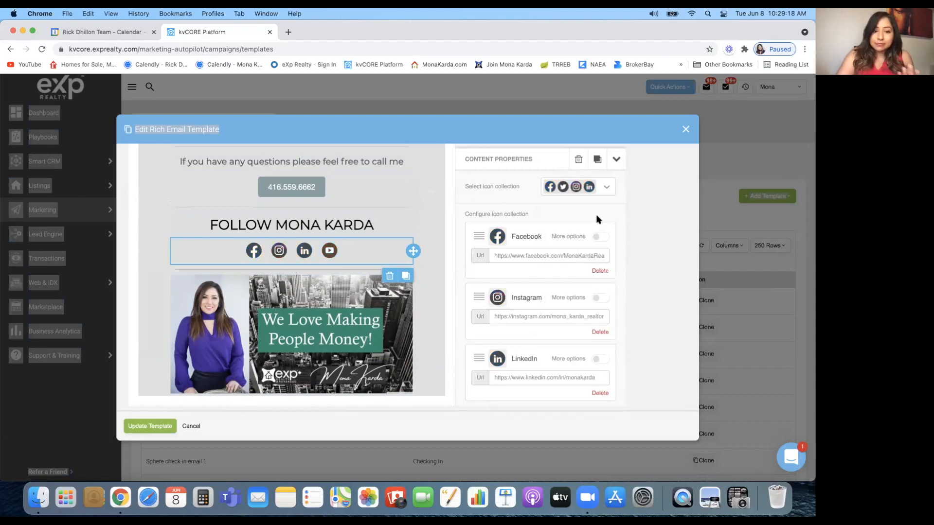
# Restore the coloured icon set and review the Facebook, Instagram, LinkedIn and YouTube links
pyautogui.click(609, 186)
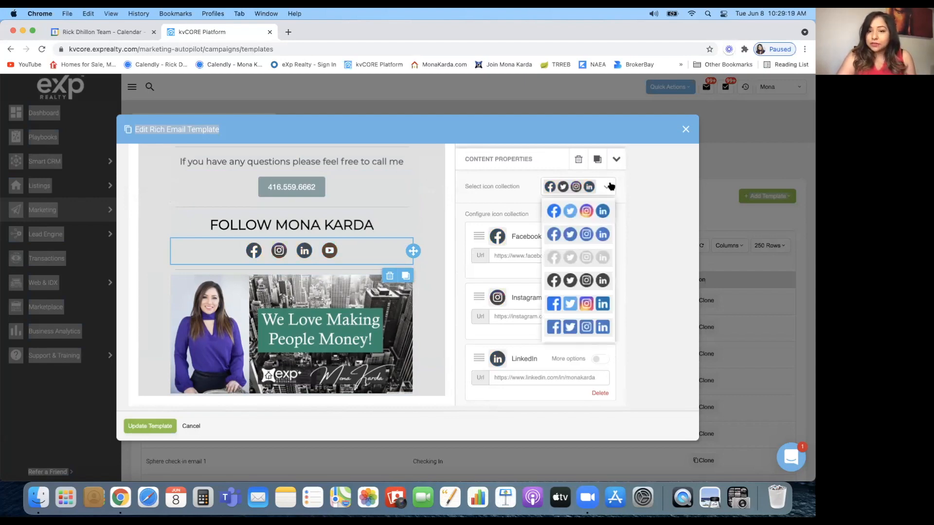
pyautogui.click(609, 214)
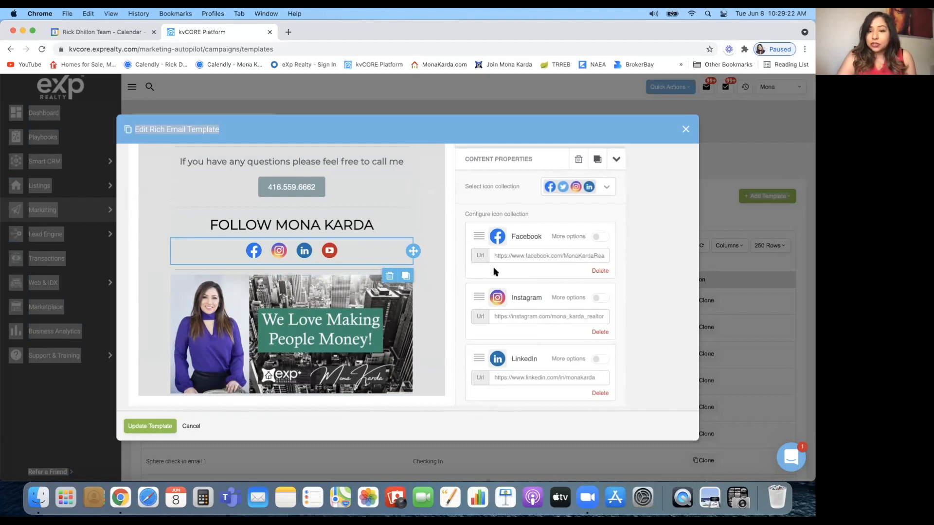
pyautogui.scroll(-2, 456, 287)
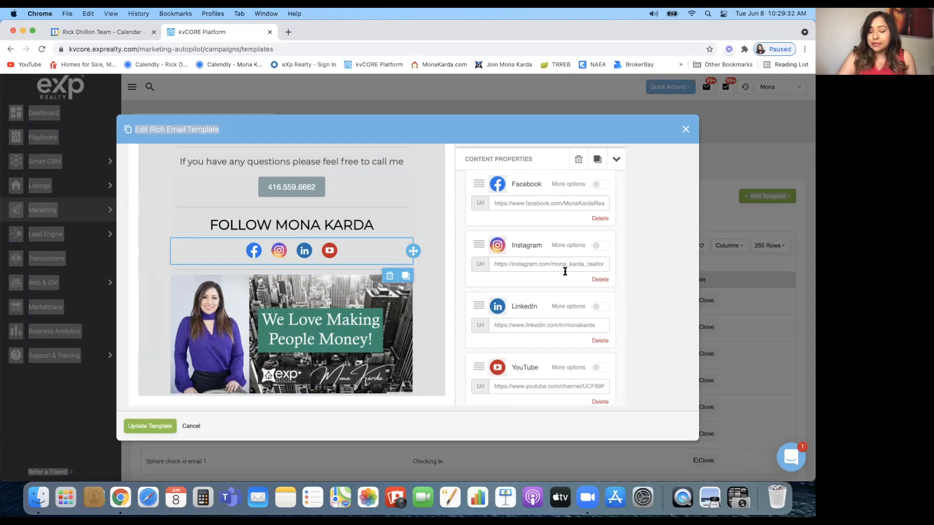
pyautogui.scroll(-1, 447, 326)
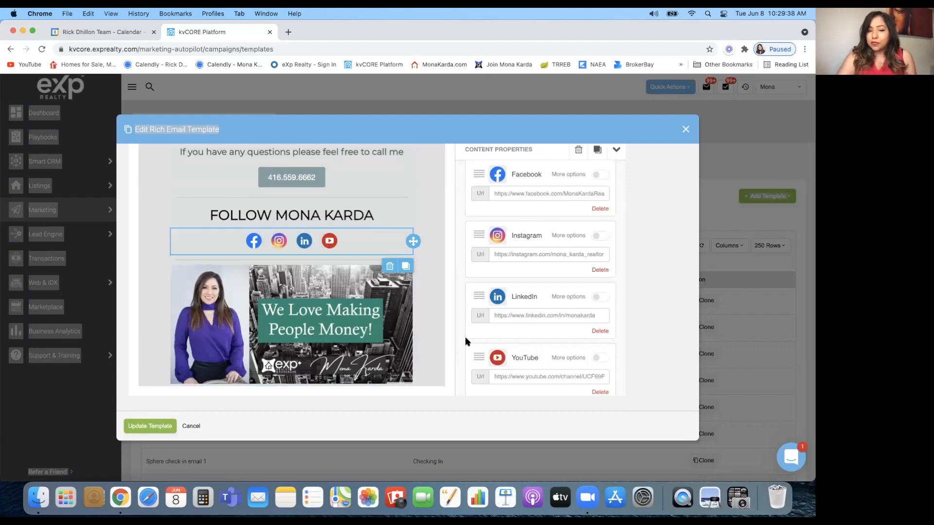
pyautogui.scroll(-10, 466, 340)
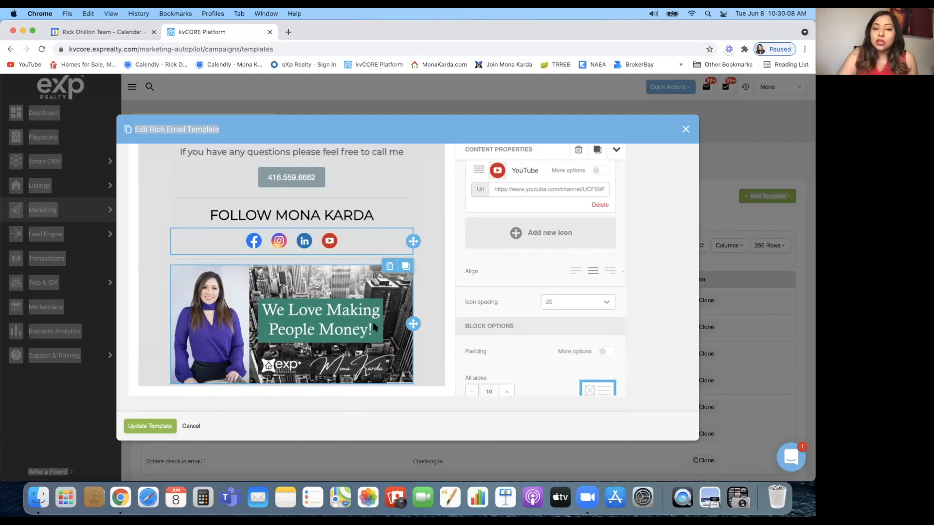
# Select the 'We Love Making People Money' image, then close the editor, confirming discard of edits
pyautogui.click(346, 320)
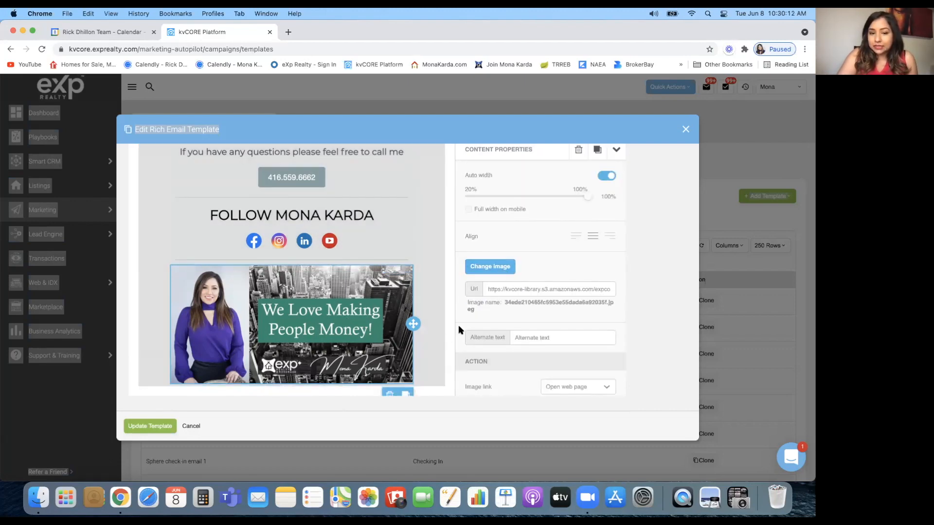
pyautogui.scroll(-1, 445, 342)
pyautogui.scroll(-1, 446, 342)
pyautogui.scroll(15, 445, 342)
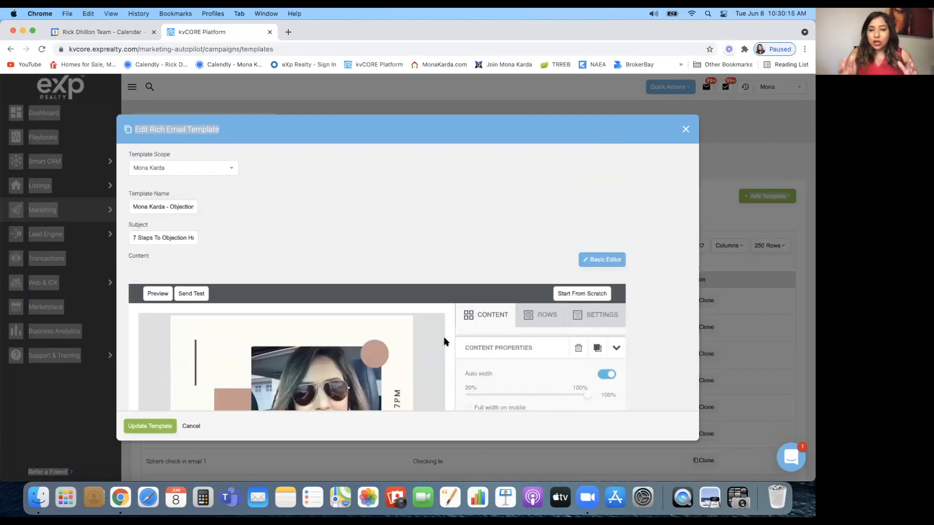
pyautogui.click(686, 129)
pyautogui.click(375, 266)
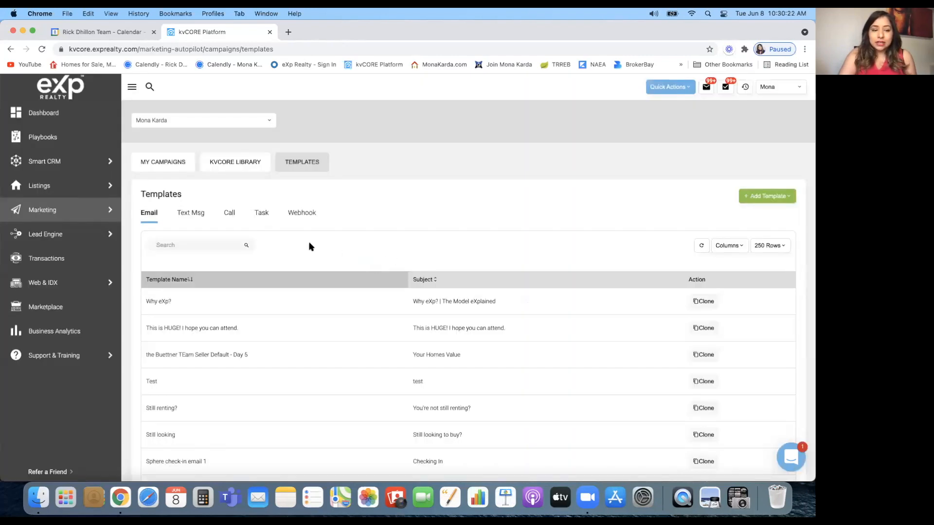
# Show the Text Msg templates, browsing entries like Post-call Text 1–3 and Happy Birthday Text
pyautogui.click(193, 214)
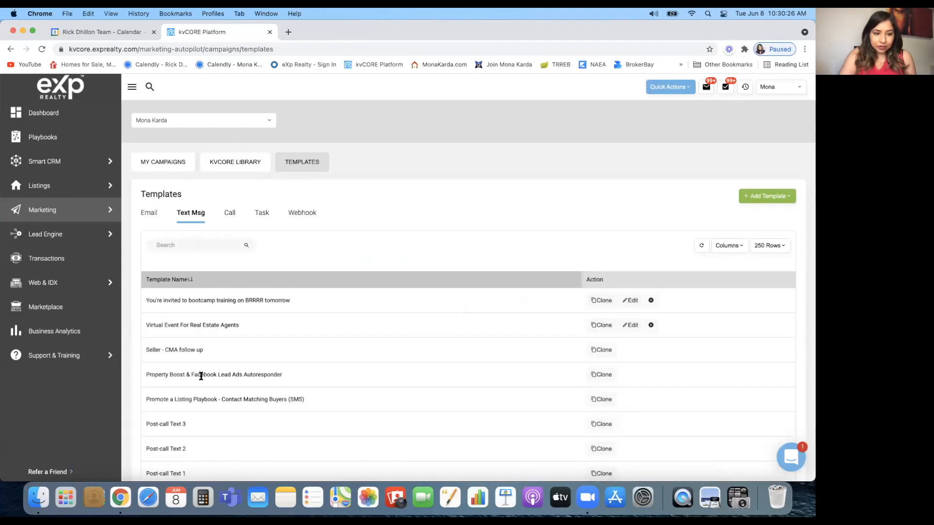
pyautogui.scroll(-5, 201, 376)
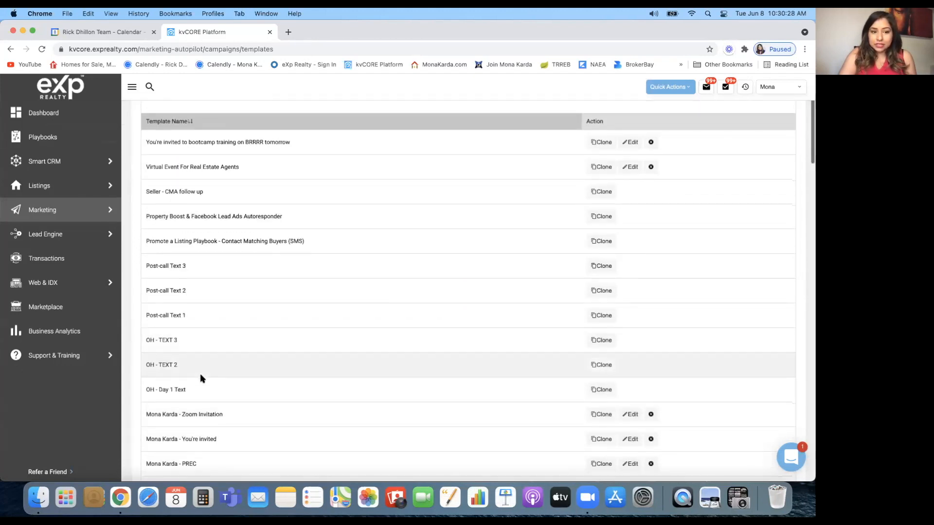
pyautogui.scroll(-6, 200, 376)
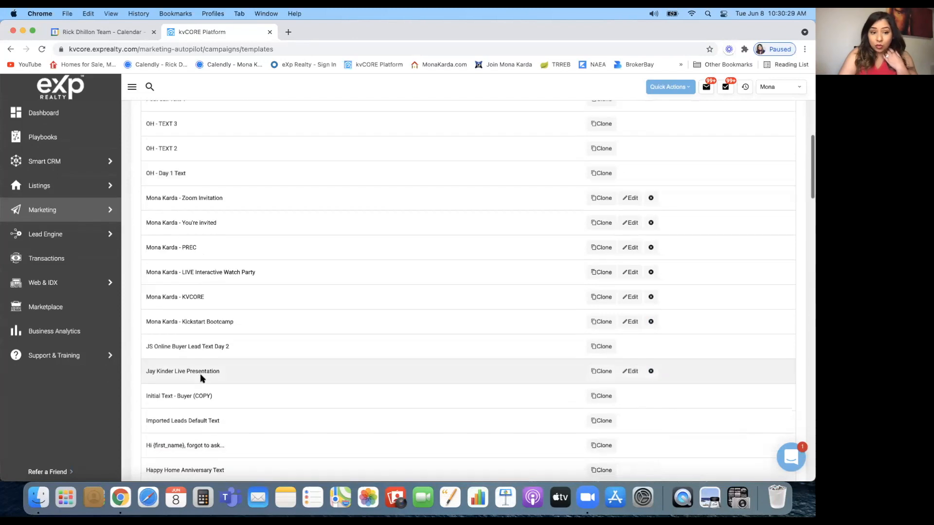
pyautogui.scroll(-4, 200, 376)
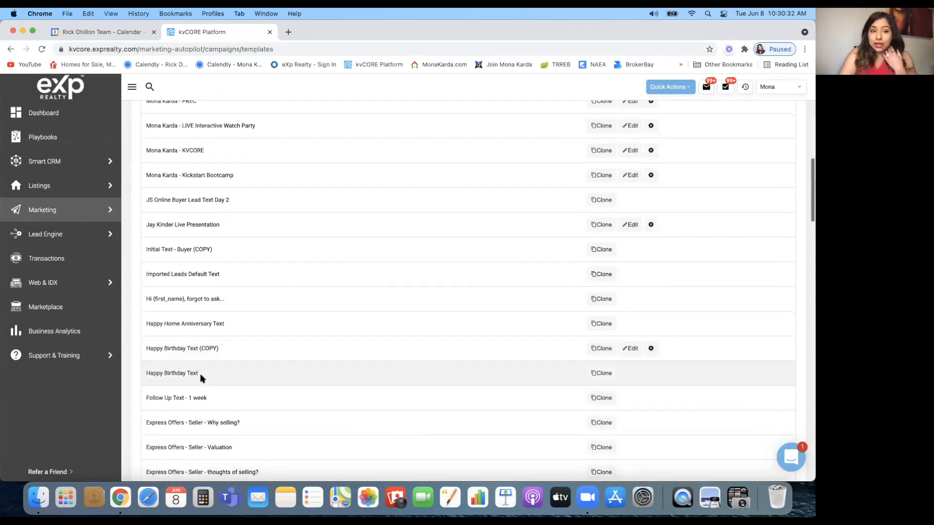
pyautogui.scroll(15, 448, 326)
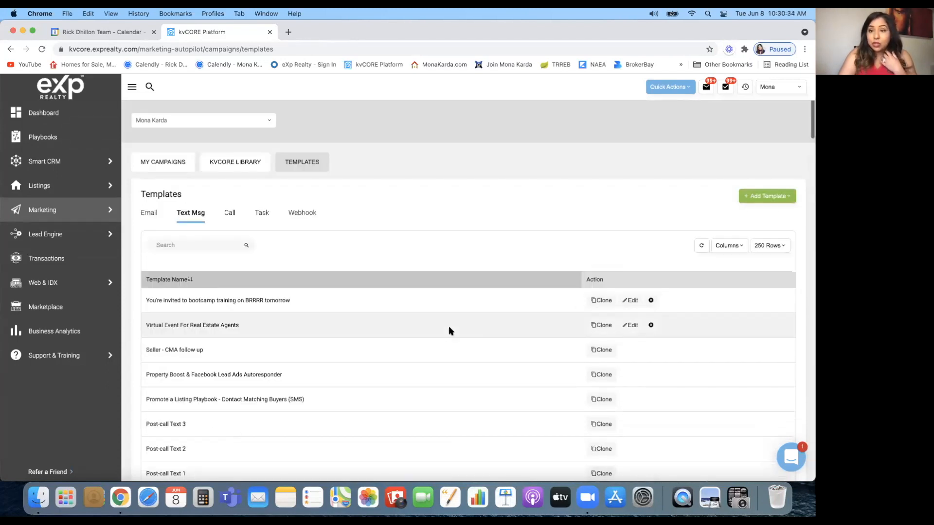
pyautogui.click(768, 204)
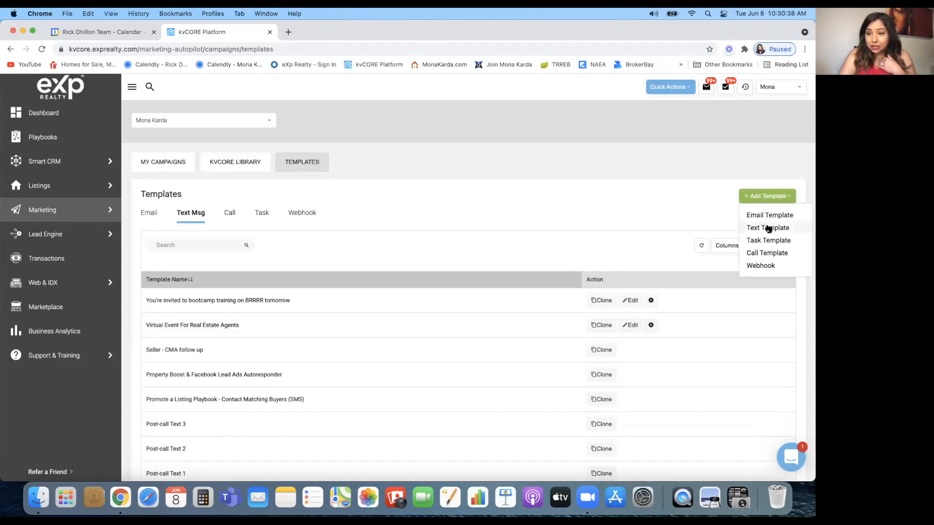
pyautogui.click(767, 227)
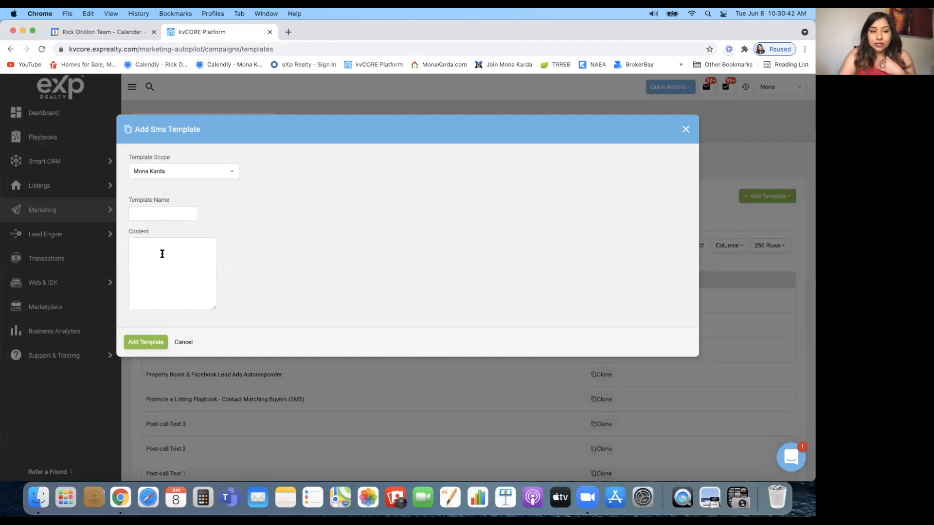
pyautogui.click(183, 343)
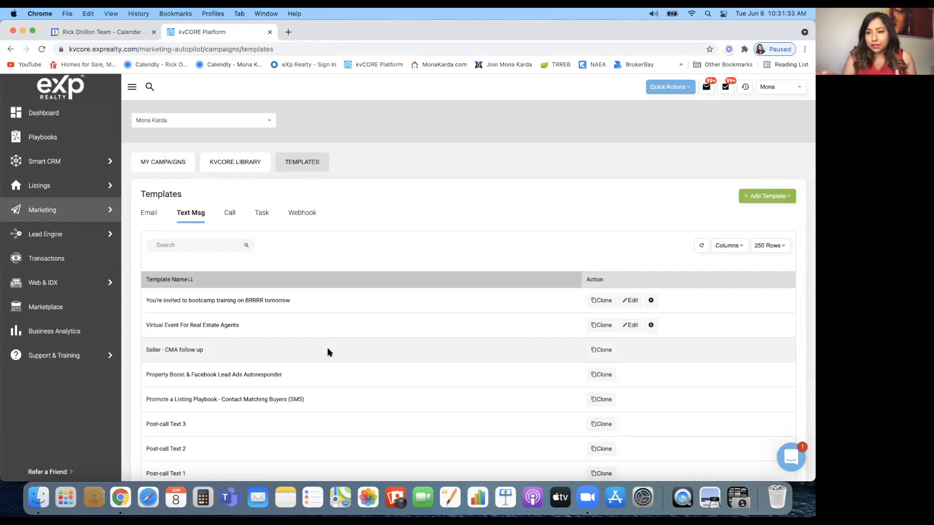
# Switch from Call to Email templates, search 'nu', and edit the Nuvo Condominiums template
pyautogui.click(230, 212)
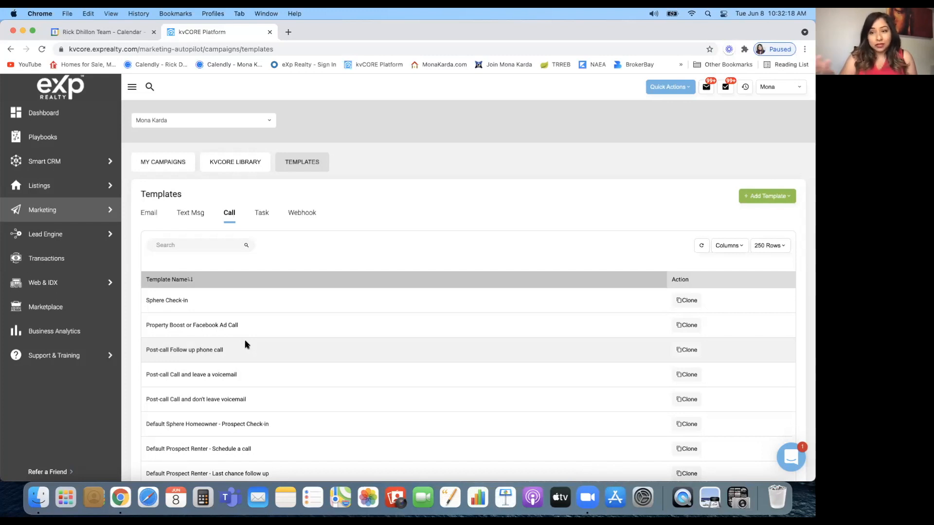
pyautogui.click(152, 214)
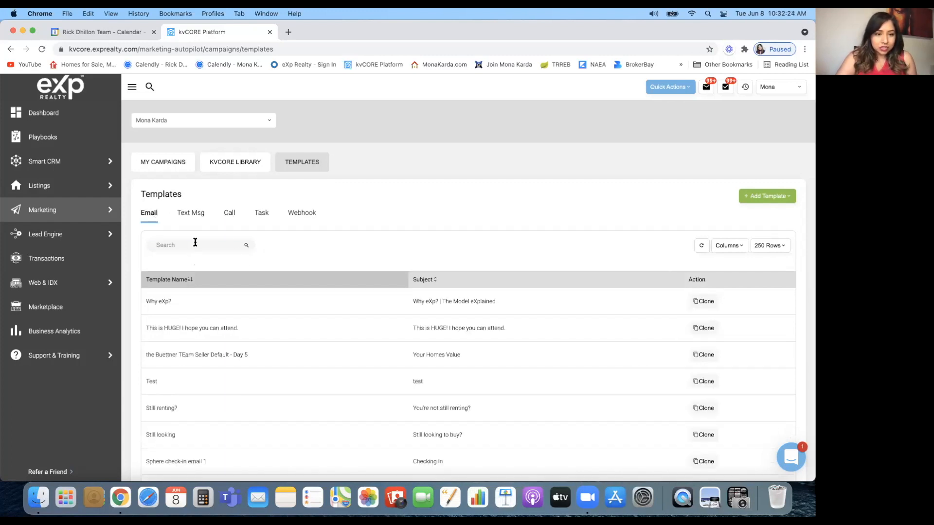
pyautogui.click(195, 244)
pyautogui.write('nuv')
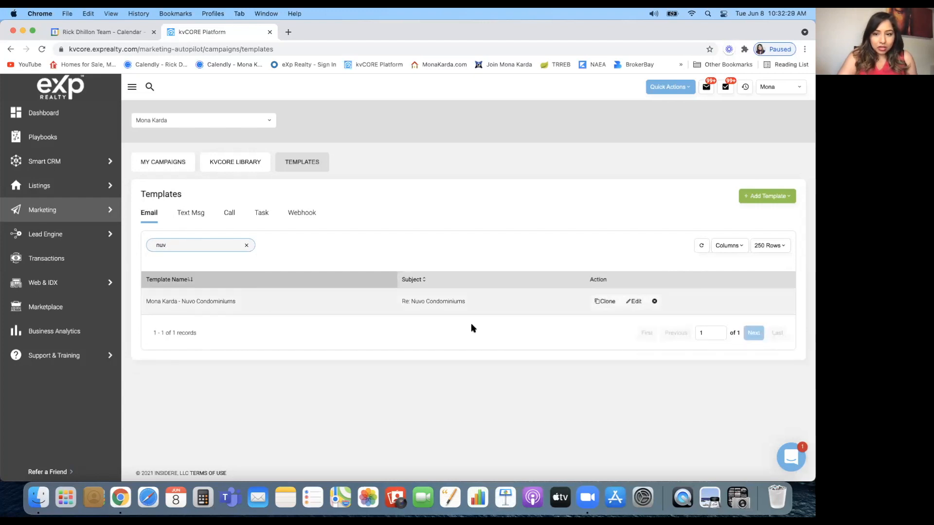
pyautogui.click(634, 302)
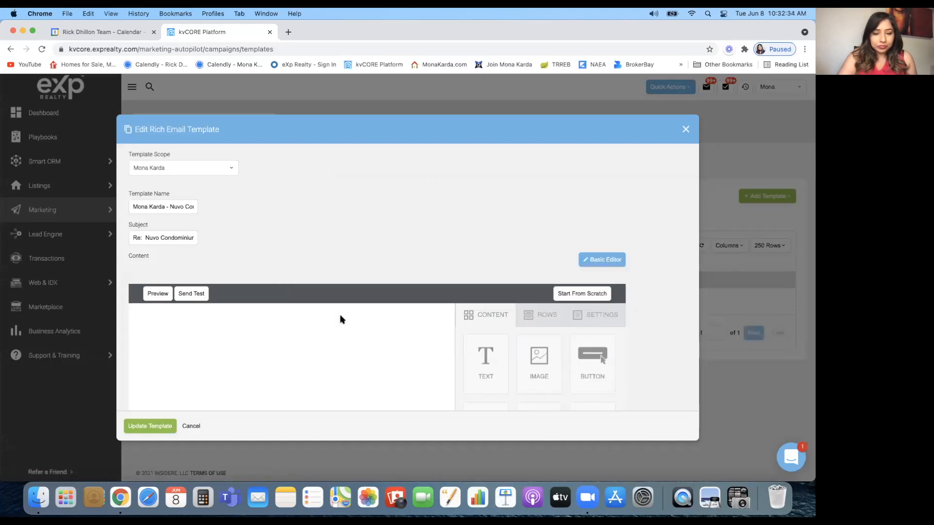
# Scroll through the Nuvo Condominiums email's banner, bullet list and buttons
pyautogui.scroll(-4, 404, 267)
pyautogui.scroll(-3, 407, 267)
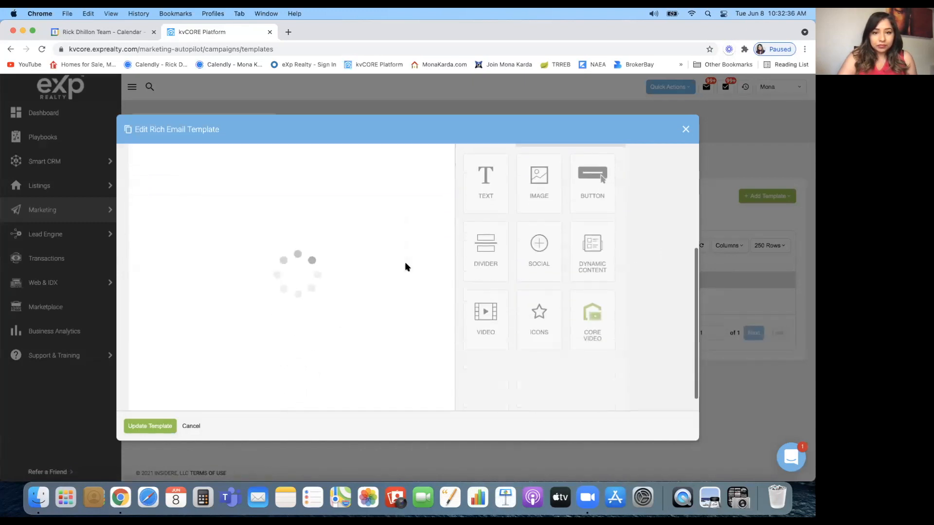
pyautogui.scroll(7, 407, 267)
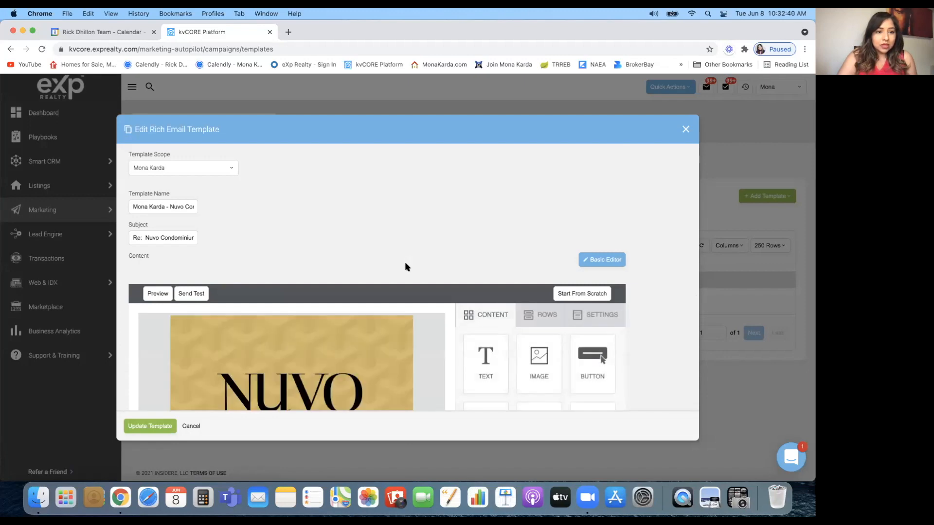
pyautogui.scroll(-5, 407, 267)
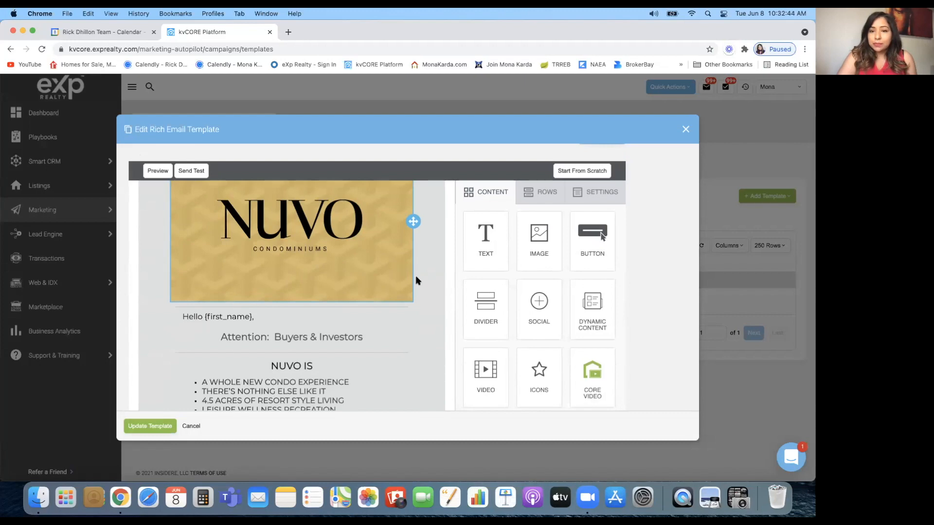
pyautogui.scroll(-1, 549, 323)
pyautogui.scroll(3, 527, 291)
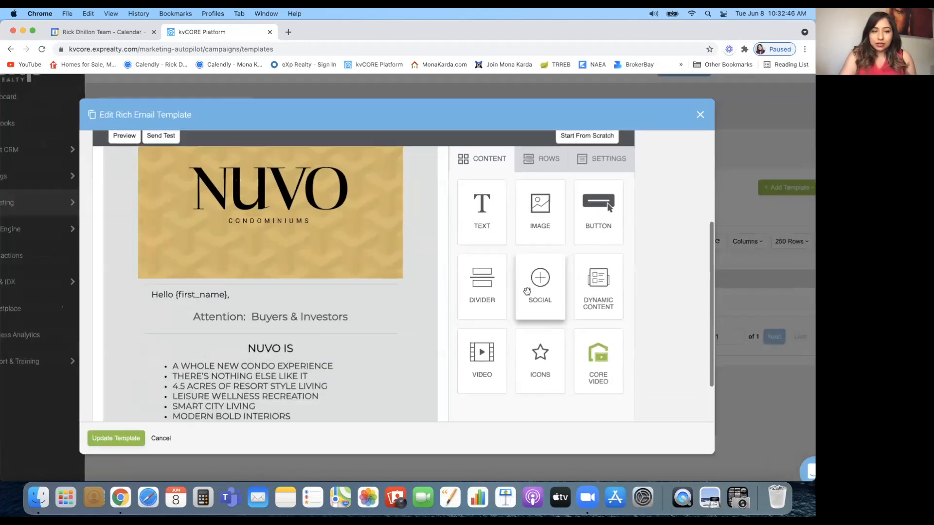
pyautogui.scroll(-3, 528, 290)
pyautogui.scroll(2, 349, 247)
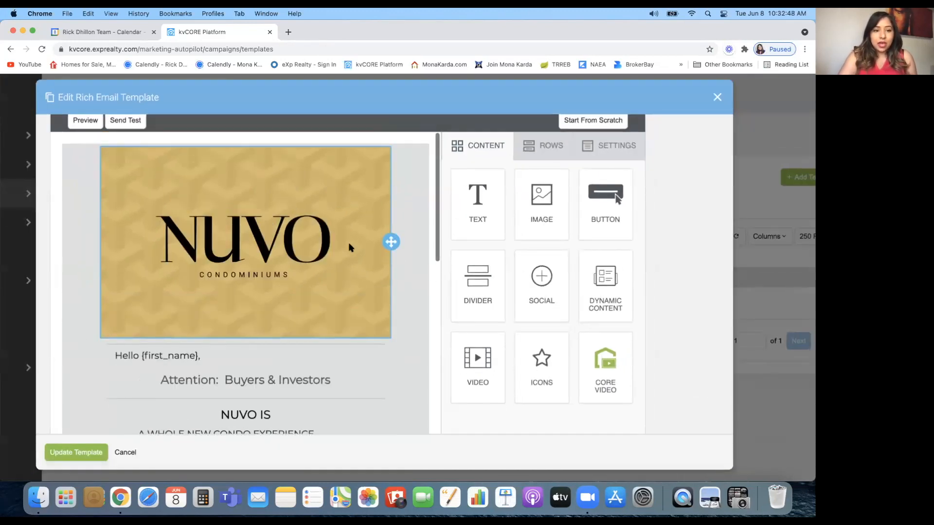
pyautogui.scroll(-2, 349, 247)
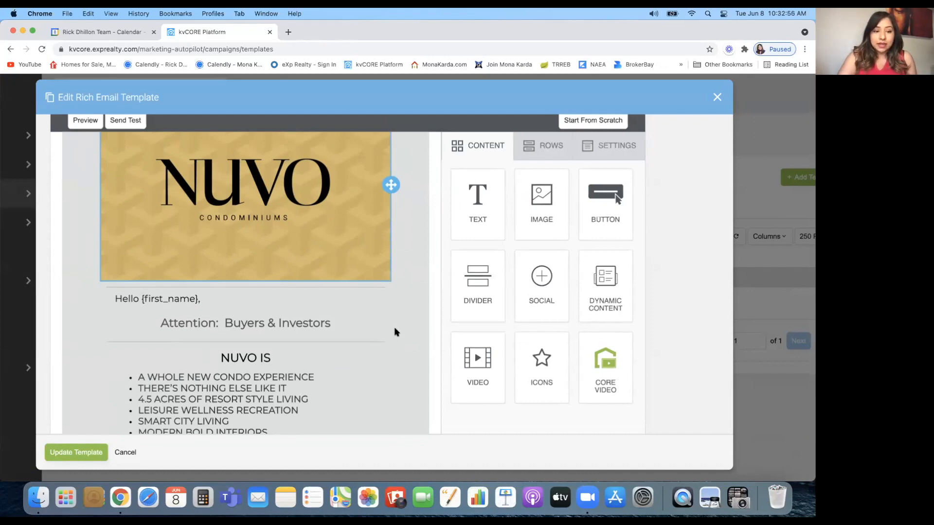
pyautogui.scroll(-3, 396, 333)
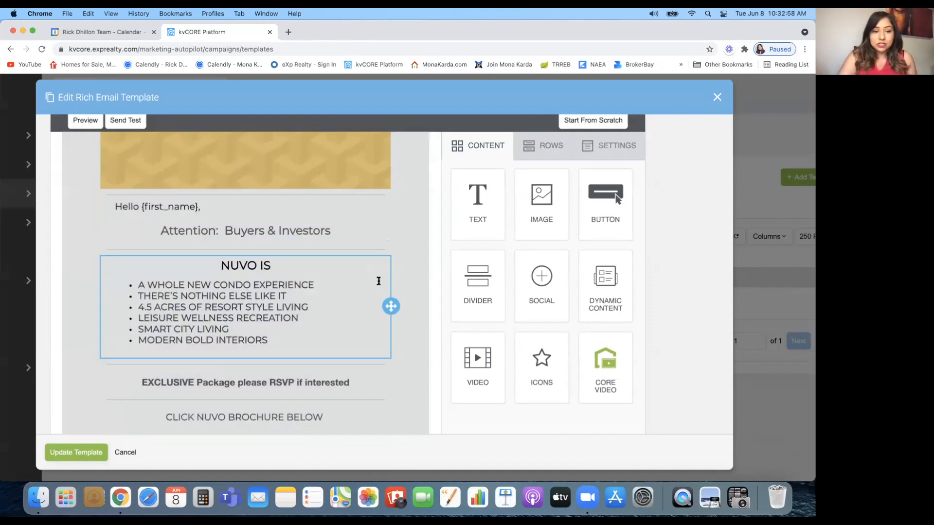
pyautogui.scroll(-2, 265, 256)
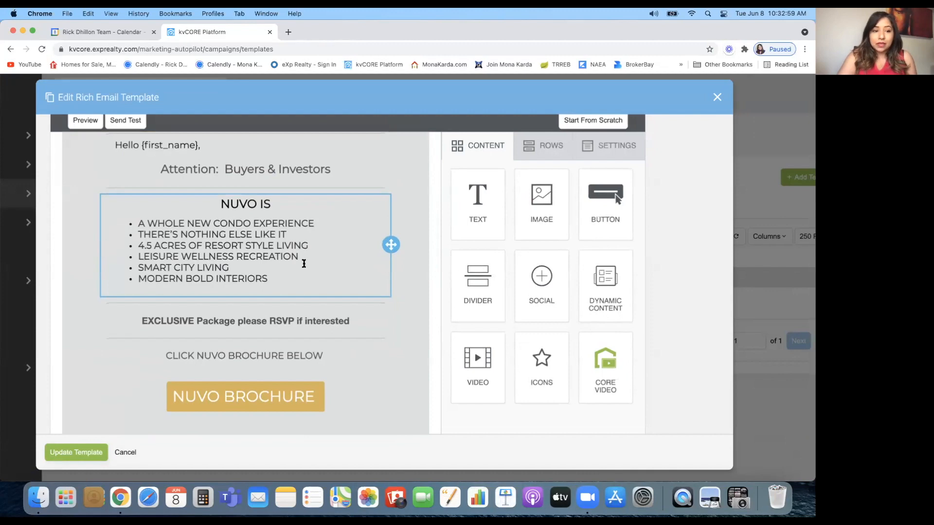
pyautogui.scroll(-2, 390, 315)
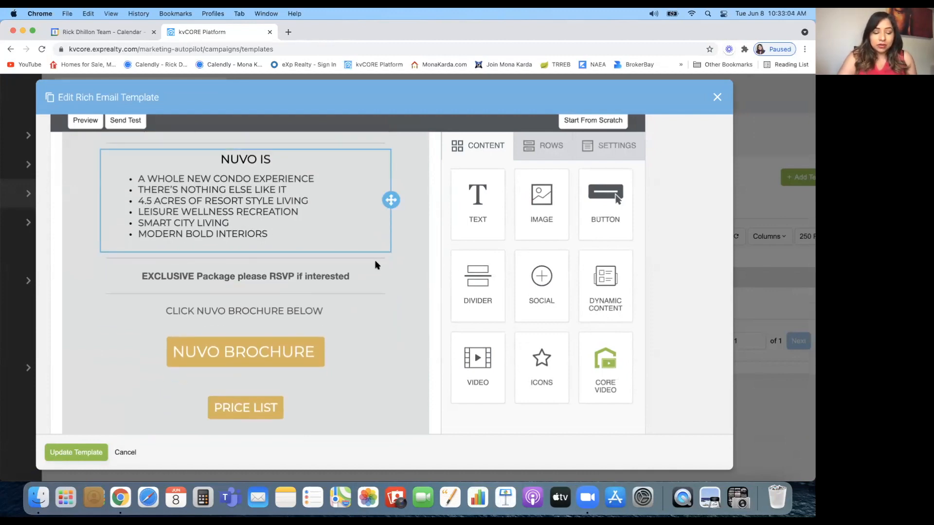
pyautogui.scroll(-1, 379, 264)
pyautogui.scroll(-2, 381, 265)
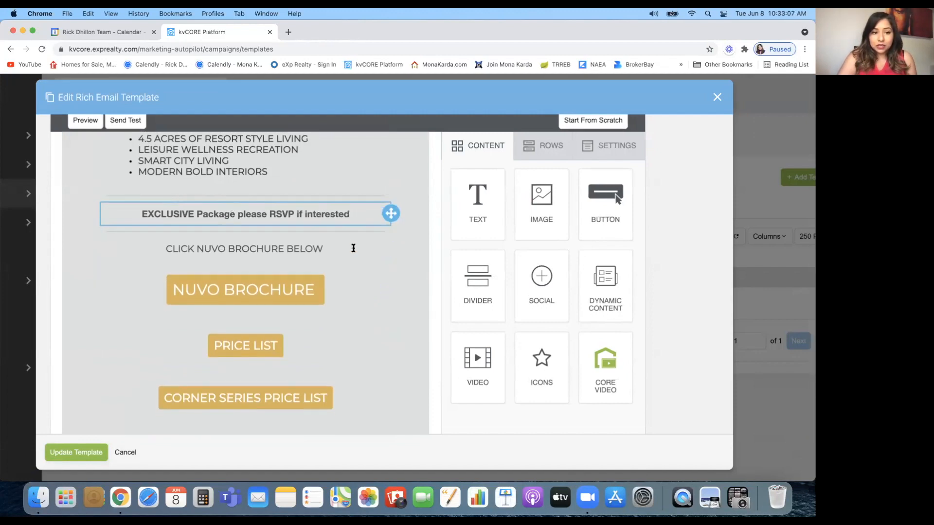
pyautogui.scroll(-2, 350, 248)
# Review the web-page links of the NUVO BROCHURE, PRICE LIST and CORNER SERIES PRICE LIST buttons
pyautogui.click(333, 248)
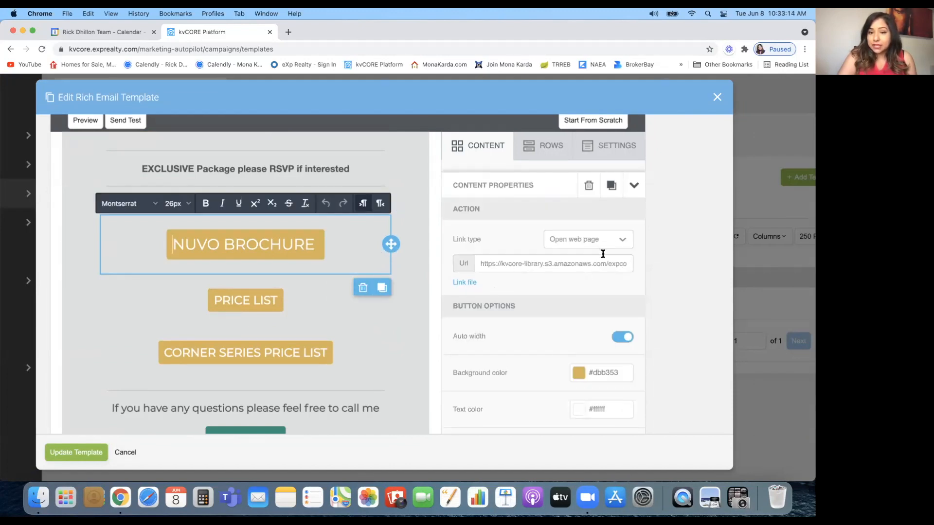
pyautogui.click(325, 302)
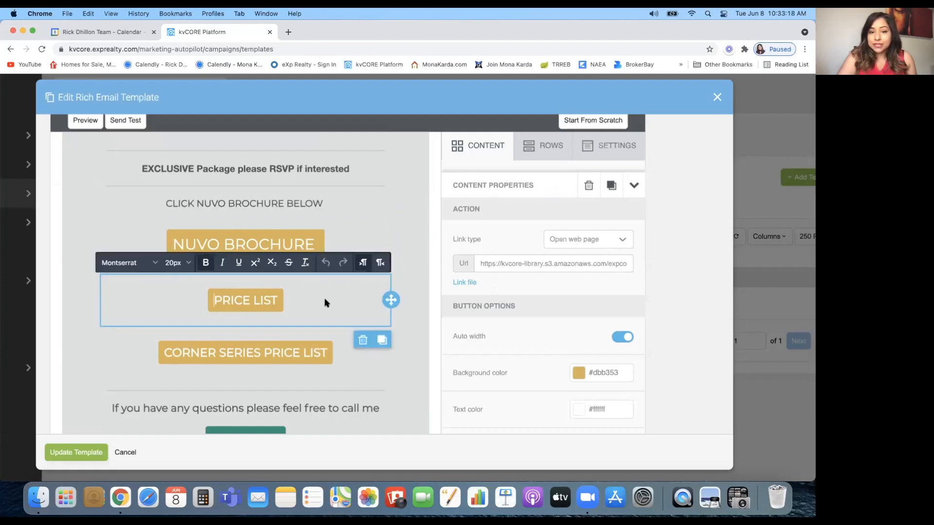
pyautogui.scroll(-2, 325, 302)
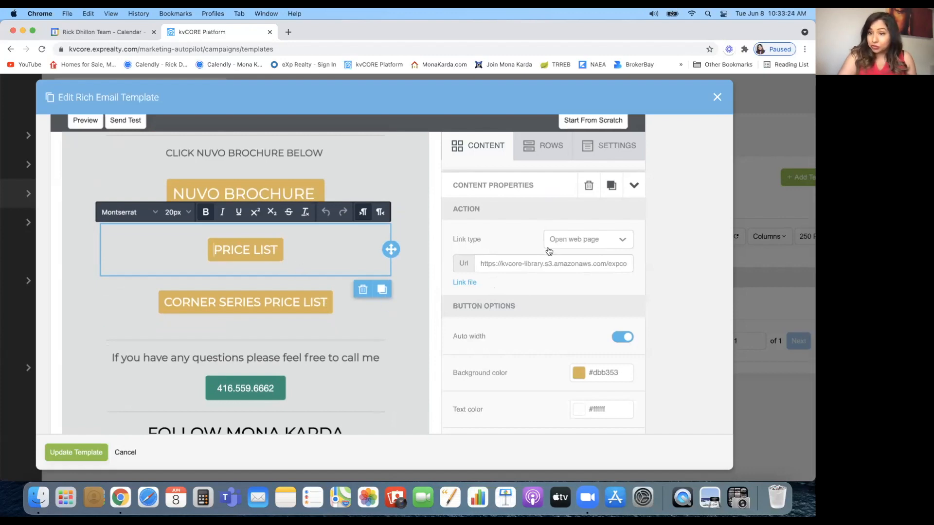
pyautogui.click(358, 318)
# Check the phone button's Make call setting and the social icons' link settings
pyautogui.scroll(-2, 357, 318)
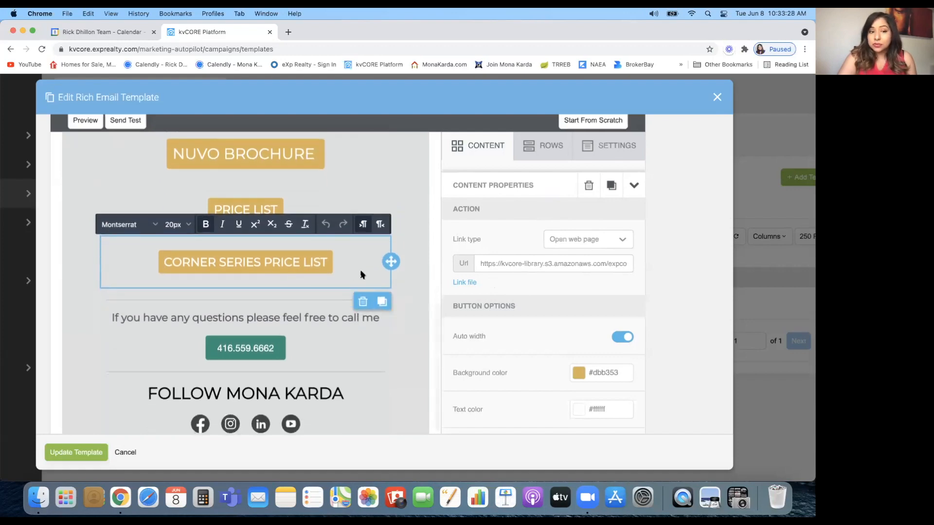
pyautogui.scroll(-2, 360, 272)
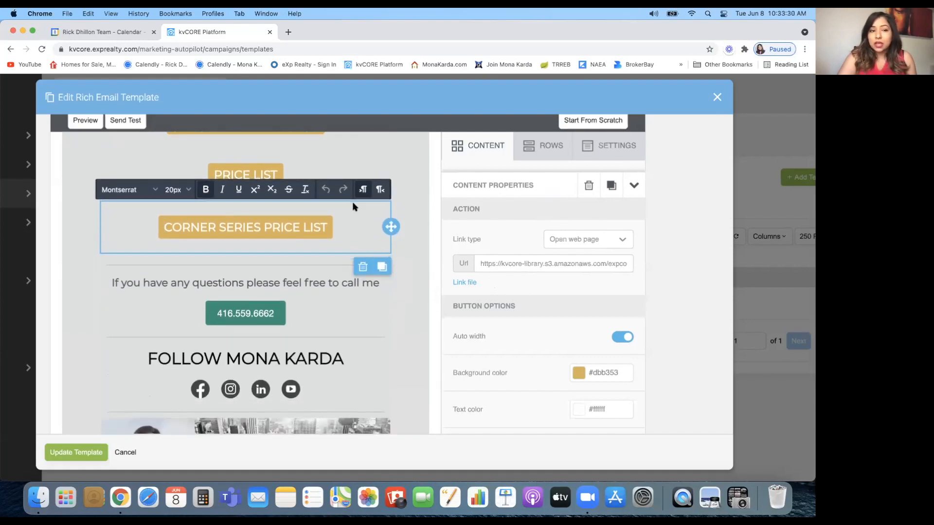
pyautogui.scroll(7, 354, 207)
pyautogui.scroll(-3, 355, 327)
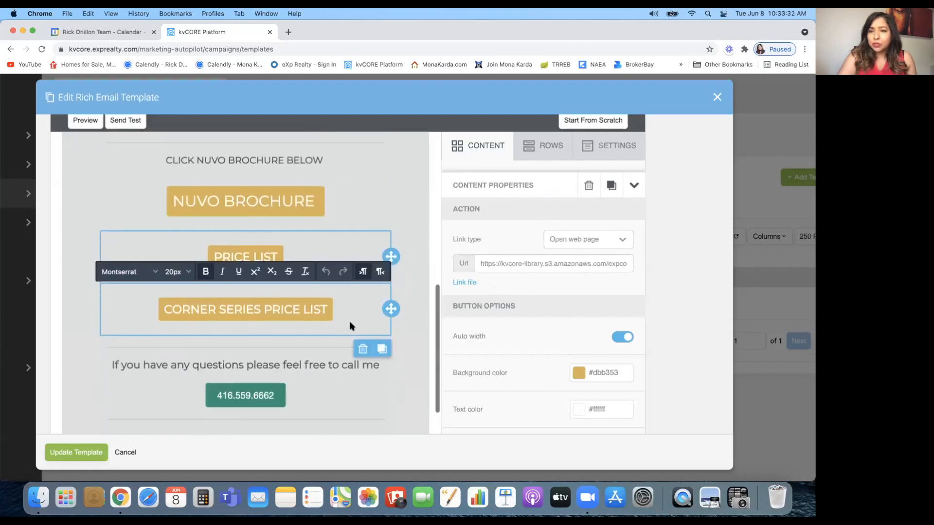
pyautogui.scroll(-2, 351, 325)
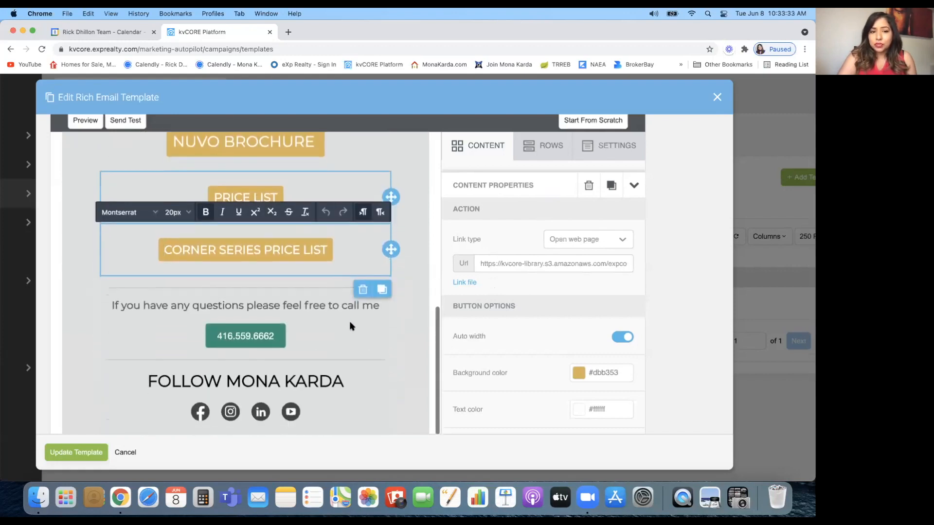
pyautogui.click(325, 340)
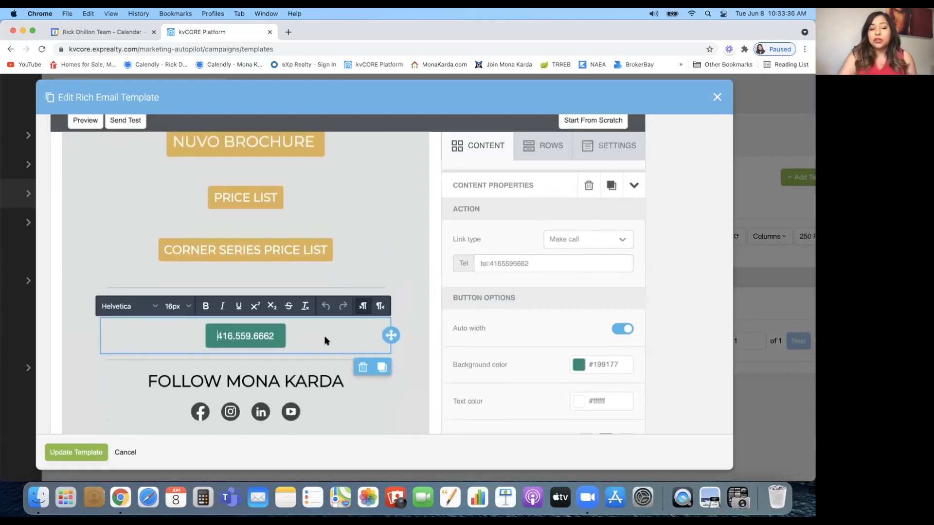
pyautogui.scroll(-3, 318, 311)
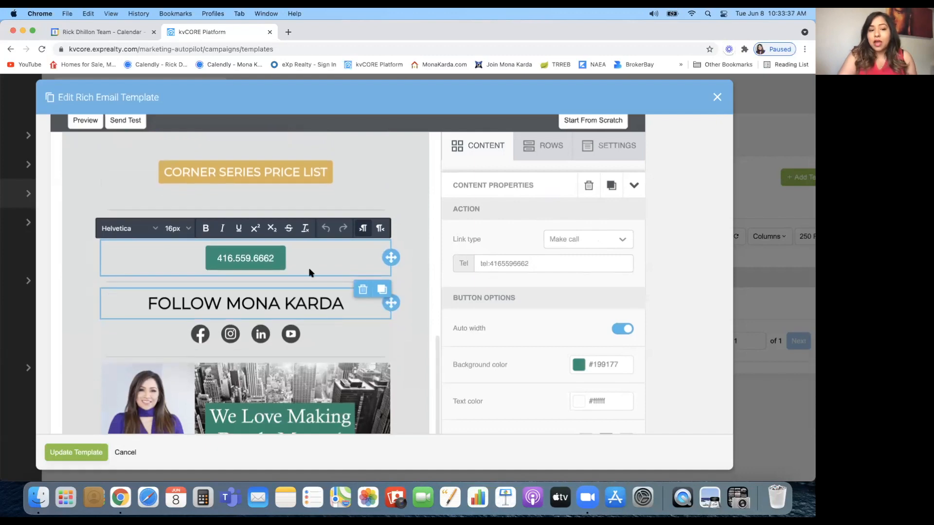
pyautogui.click(334, 346)
# Scroll back over the Nuvo email, then close the editor without saving, returning to the 'nuv'-filtered list
pyautogui.scroll(-3, 336, 350)
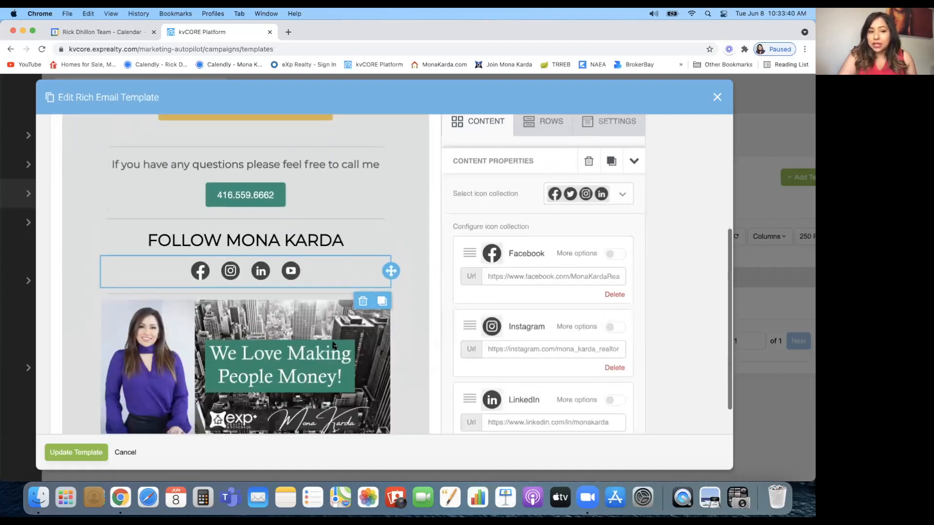
pyautogui.scroll(10, 346, 418)
pyautogui.scroll(5, 347, 419)
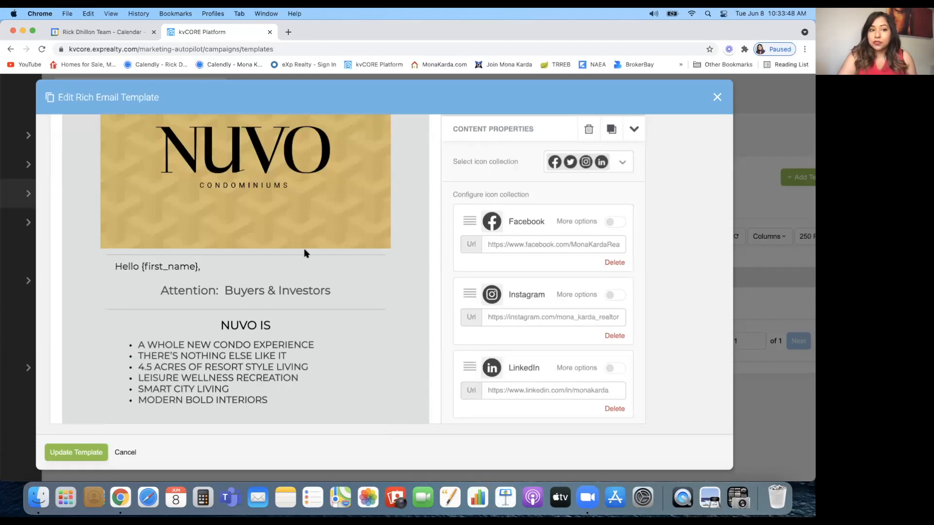
pyautogui.scroll(2, 306, 253)
pyautogui.scroll(3, 305, 253)
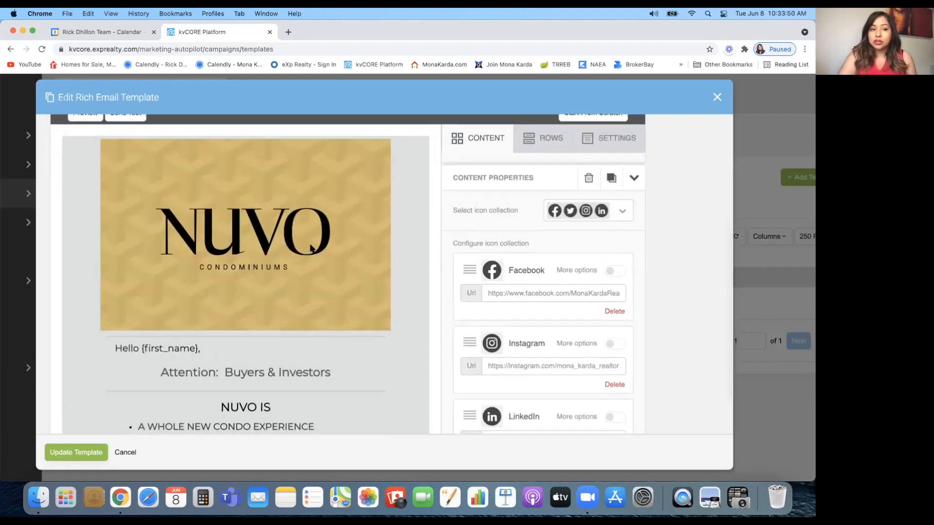
pyautogui.scroll(-5, 304, 237)
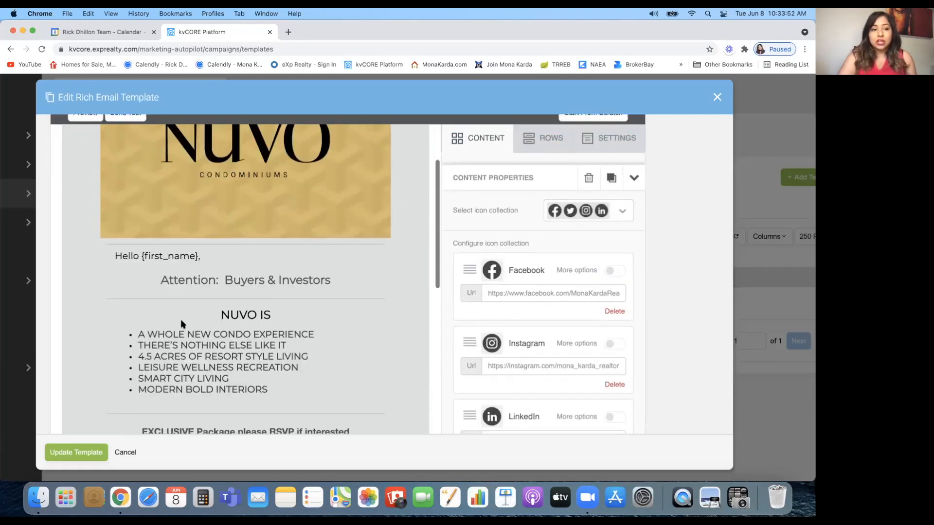
pyautogui.scroll(-6, 282, 357)
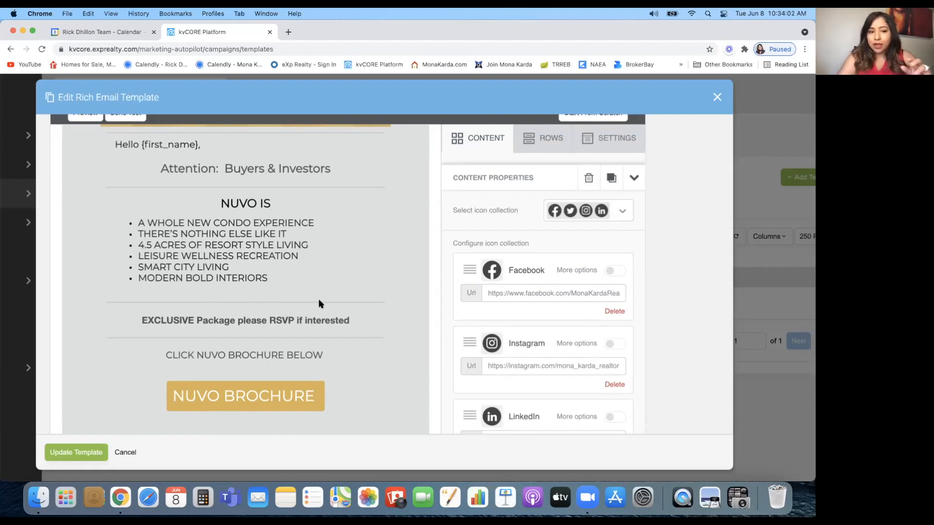
pyautogui.scroll(-3, 335, 377)
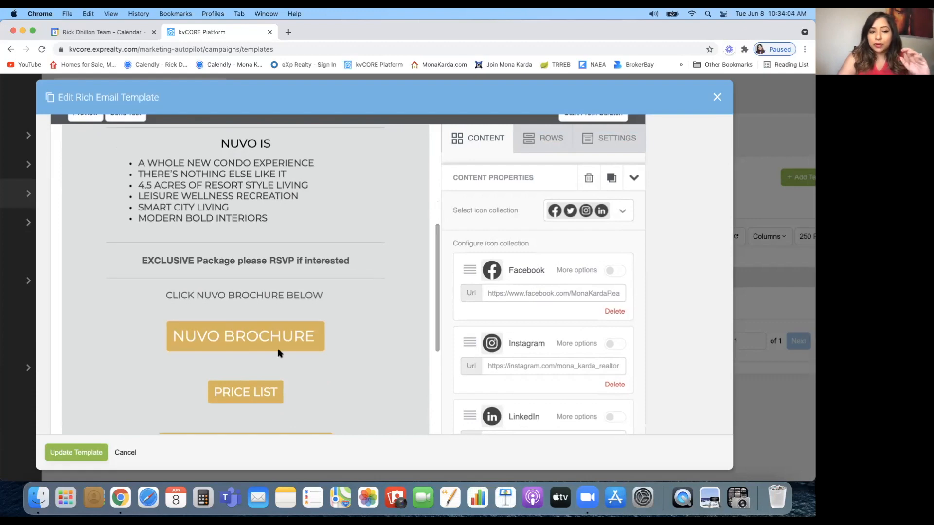
pyautogui.scroll(-3, 295, 395)
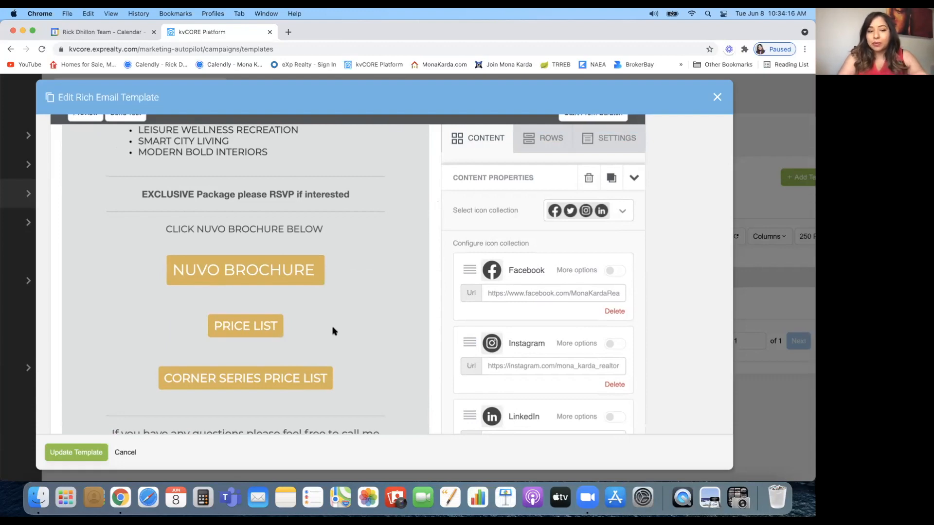
pyautogui.click(717, 98)
pyautogui.click(349, 261)
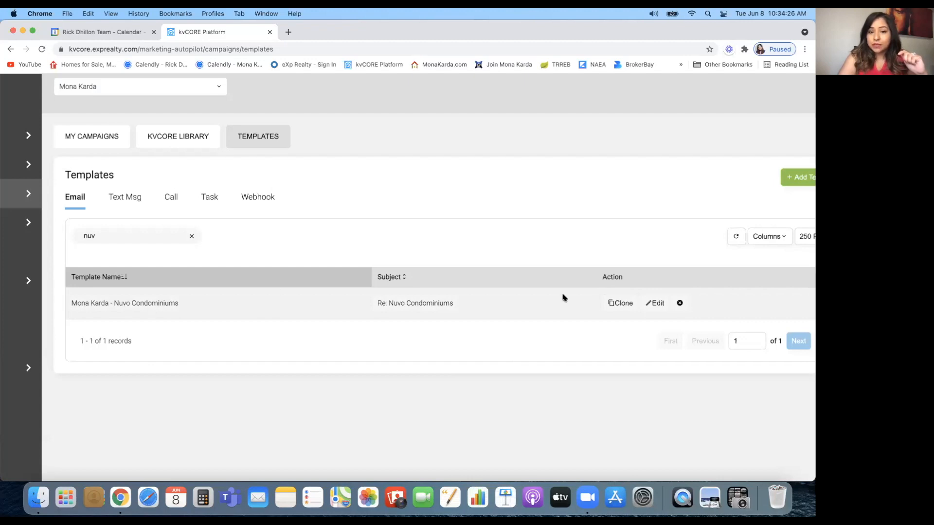
# Start a clone of the Nuvo Condominiums template, then cancel and discard it
pyautogui.click(619, 305)
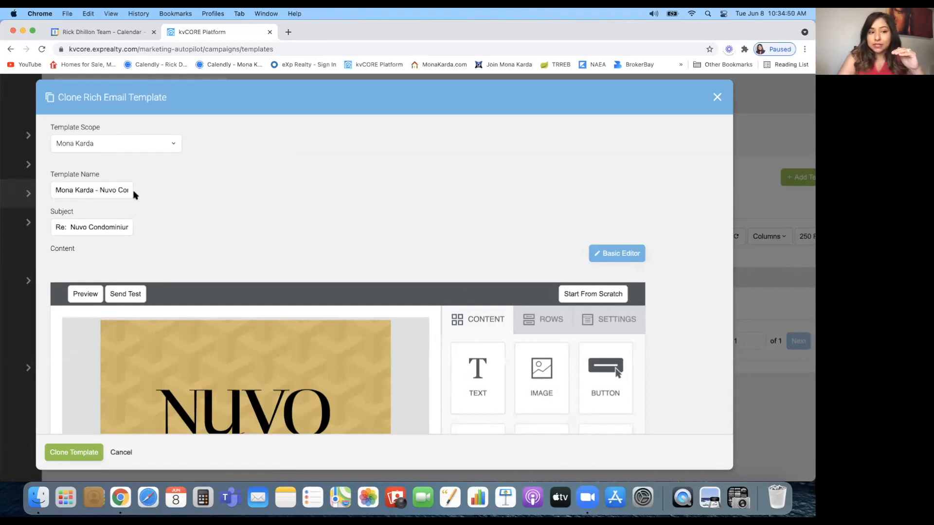
pyautogui.moveTo(101, 190); pyautogui.dragTo(164, 197)
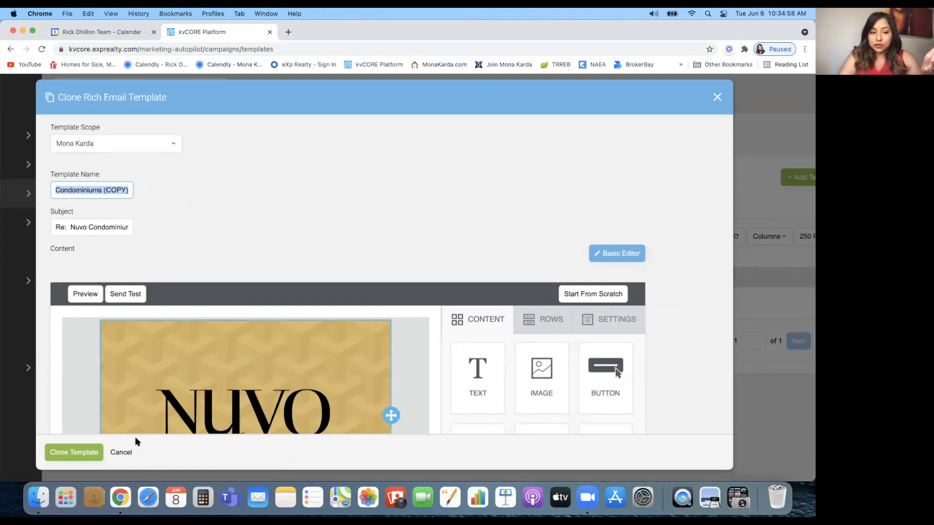
pyautogui.click(121, 453)
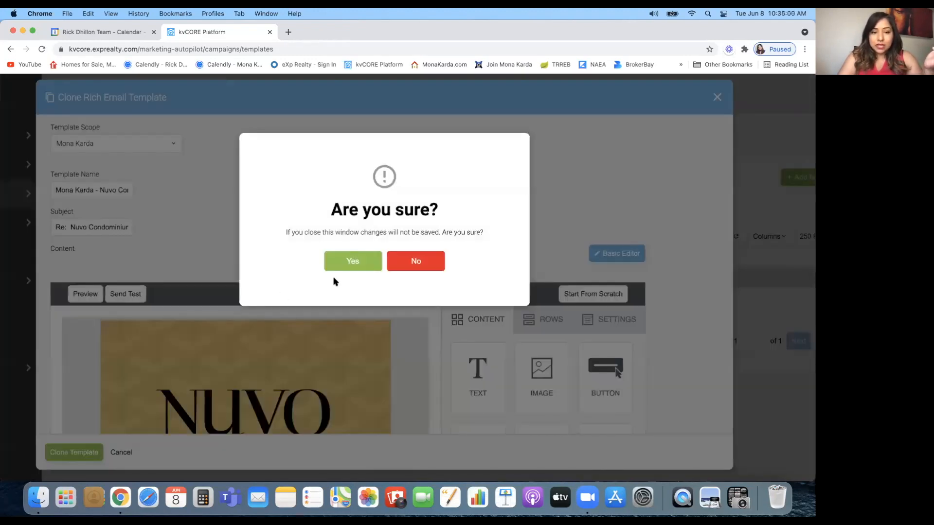
pyautogui.click(339, 267)
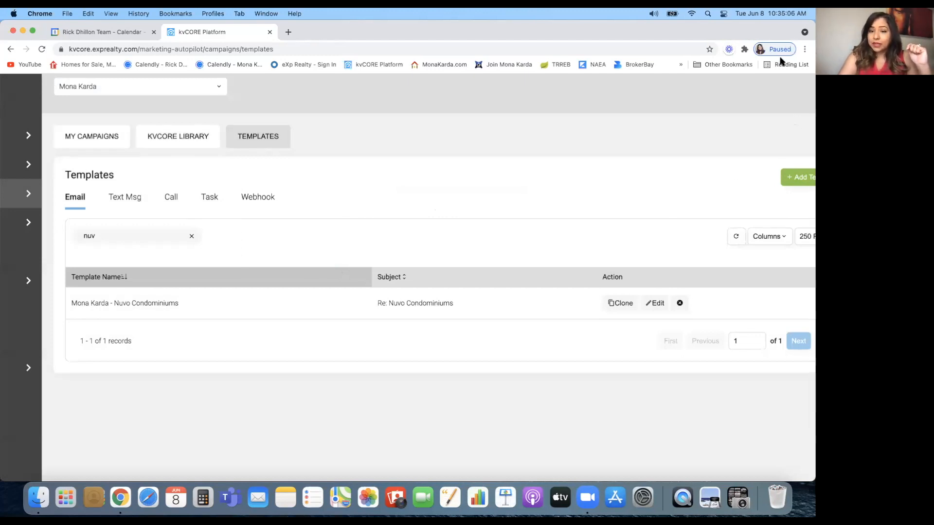
# Open a blank Add Email Template form from Add Template > Email Template
pyautogui.scroll(-5, 568, 252)
pyautogui.scroll(4, 568, 252)
pyautogui.scroll(-4, 568, 253)
pyautogui.click(767, 198)
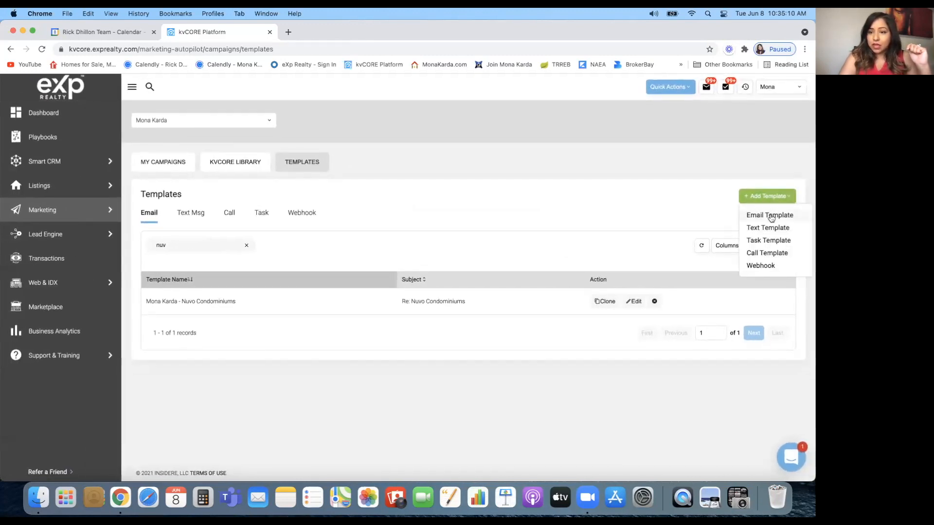
pyautogui.click(770, 217)
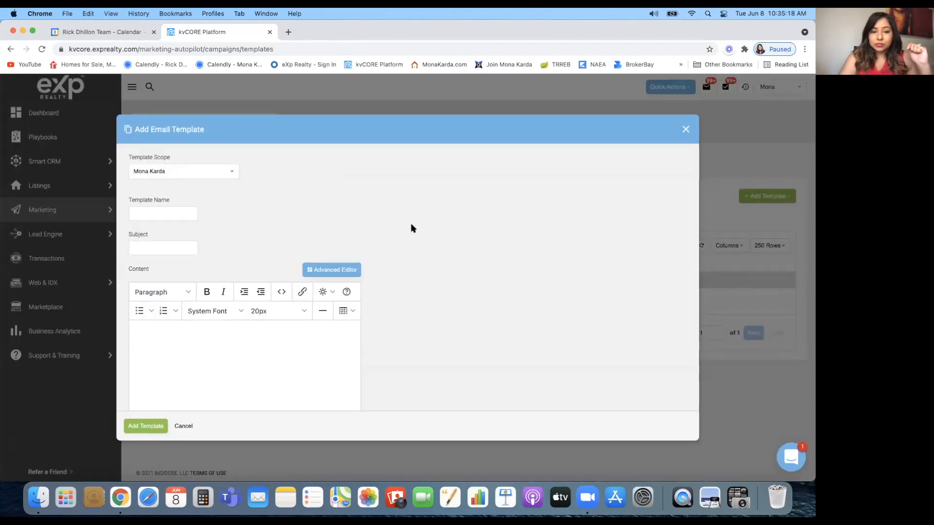
# Name the template with the agent's name, set the subject to 'Re:', and request the Advanced Editor
pyautogui.click(167, 213)
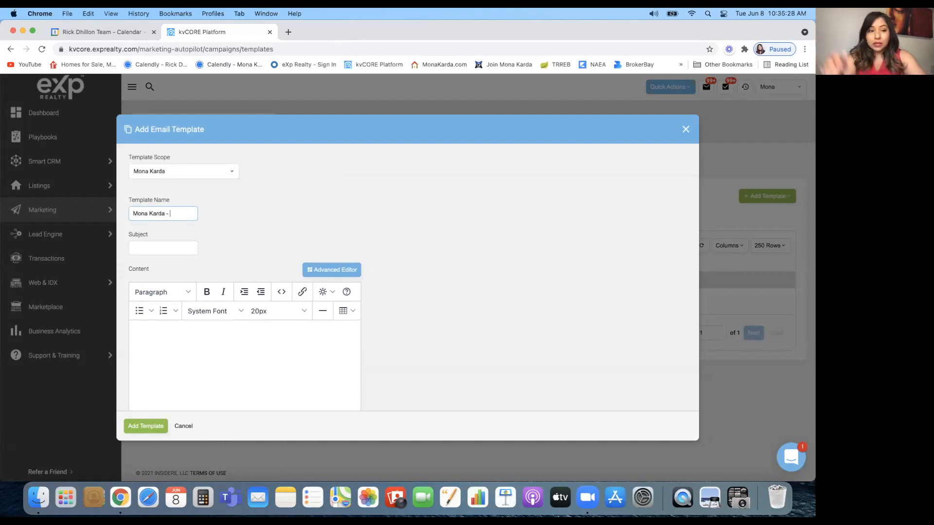
pyautogui.click(145, 249)
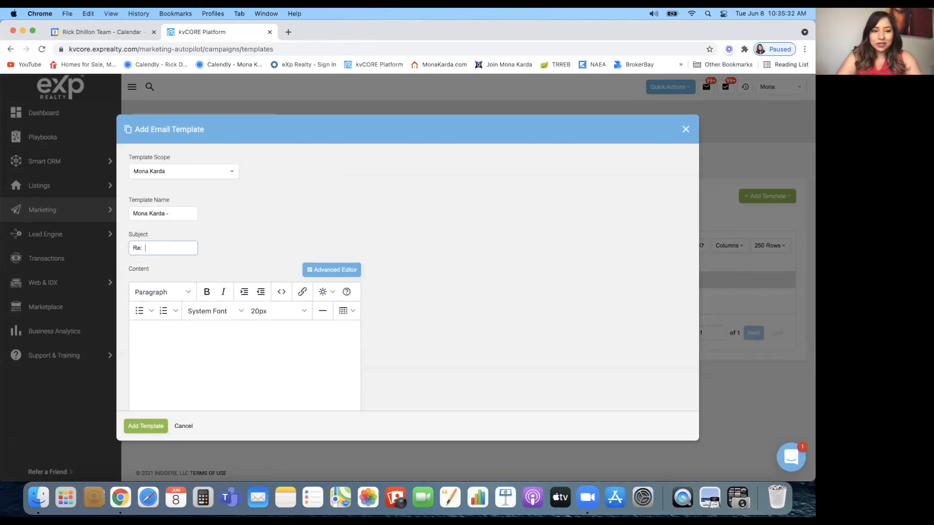
pyautogui.scroll(-2, 239, 257)
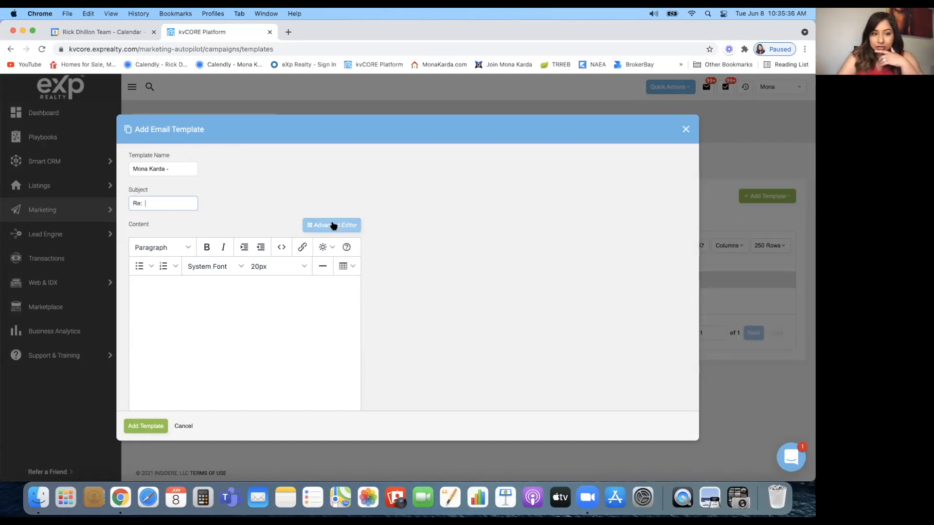
pyautogui.click(333, 225)
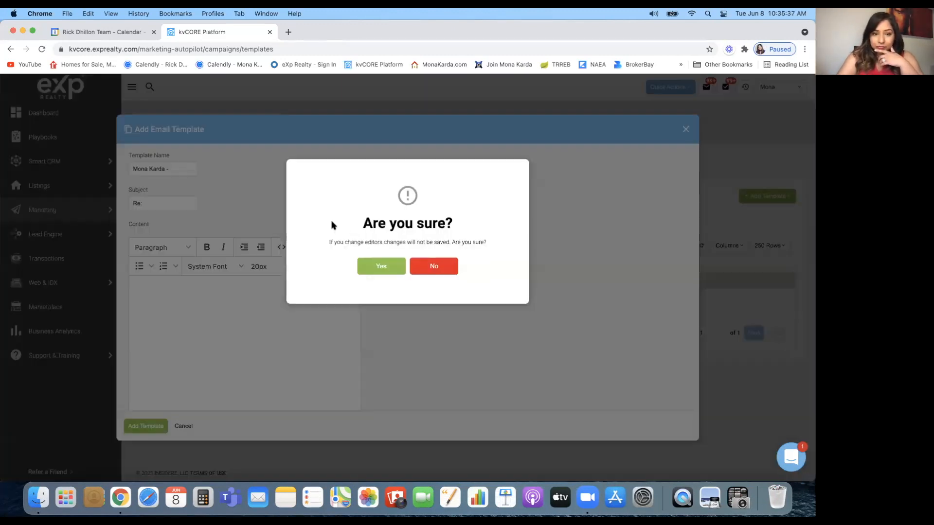
# Confirm switching the template content to the drag-and-drop Advanced Editor
pyautogui.click(375, 276)
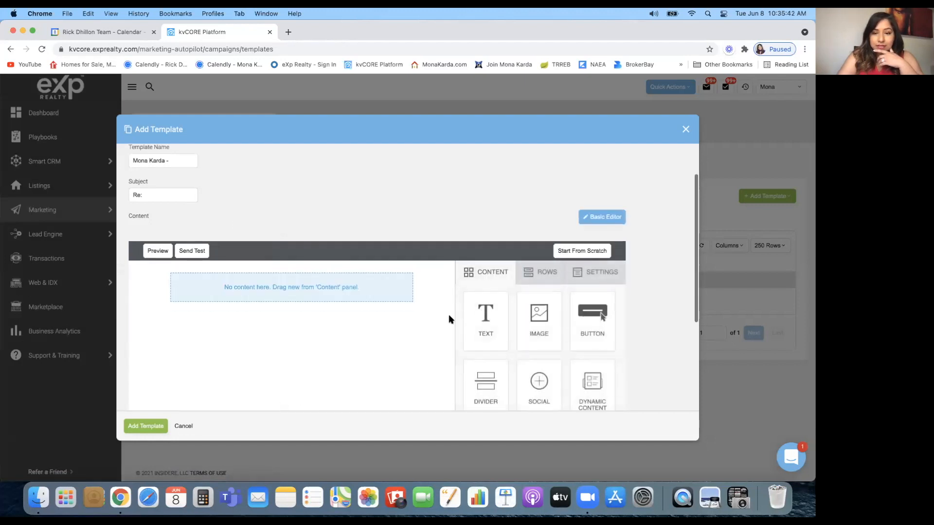
pyautogui.scroll(-5, 448, 315)
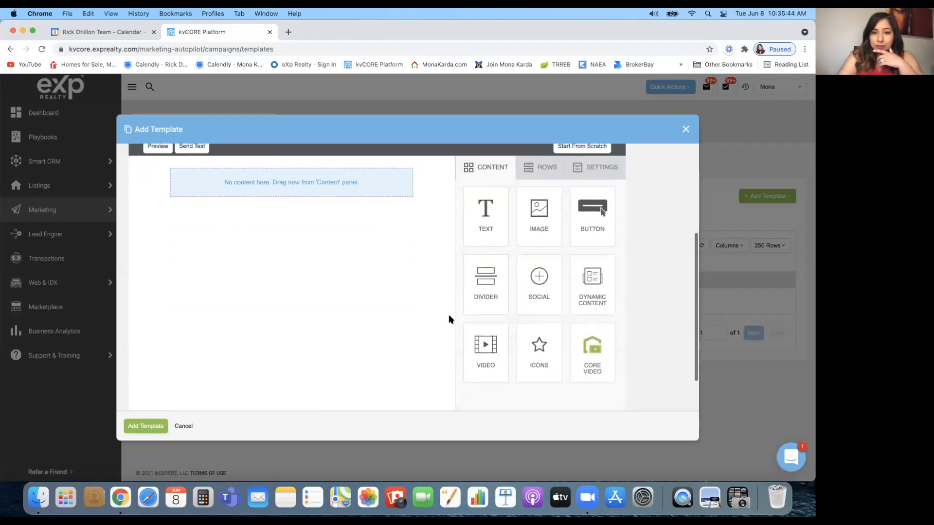
pyautogui.scroll(1, 448, 315)
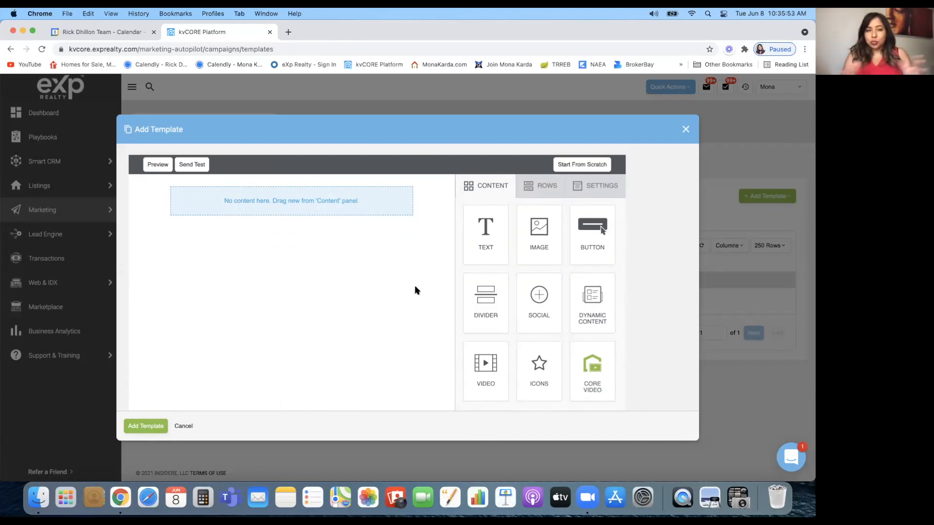
# Add two full-width rows followed by two two-column rows to the email canvas
pyautogui.click(546, 190)
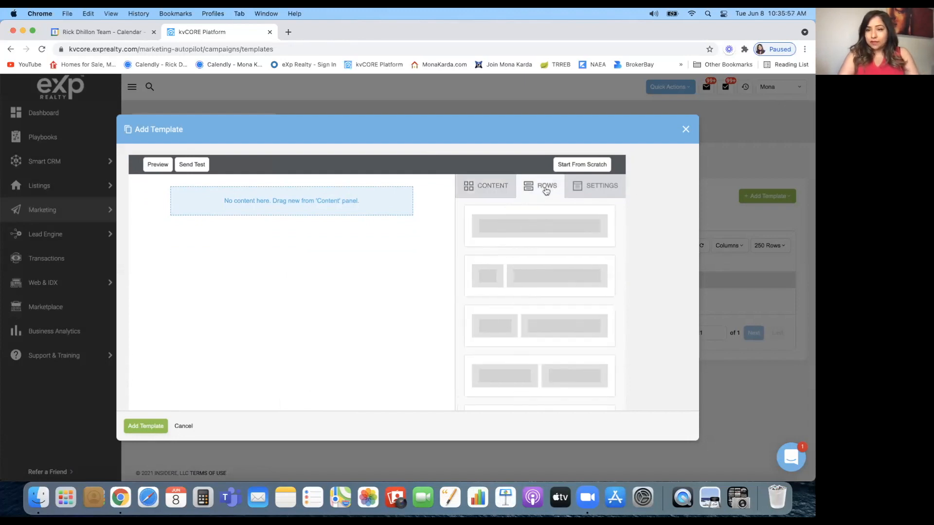
pyautogui.moveTo(543, 216); pyautogui.dragTo(223, 186)
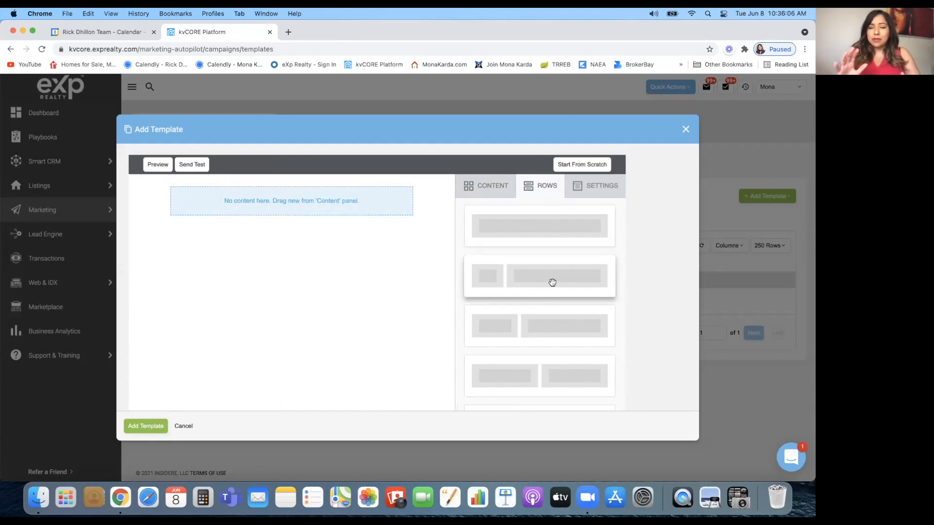
pyautogui.moveTo(558, 225); pyautogui.dragTo(266, 219)
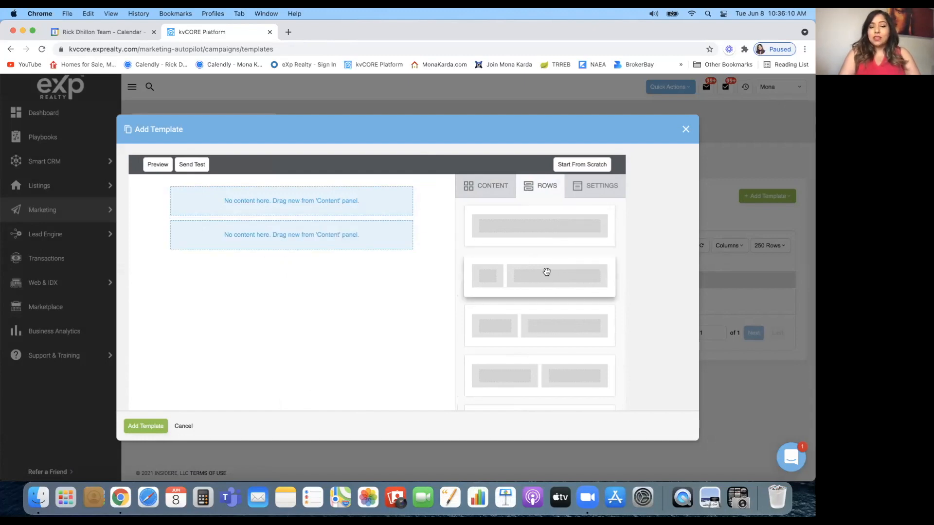
pyautogui.moveTo(548, 324); pyautogui.dragTo(224, 248)
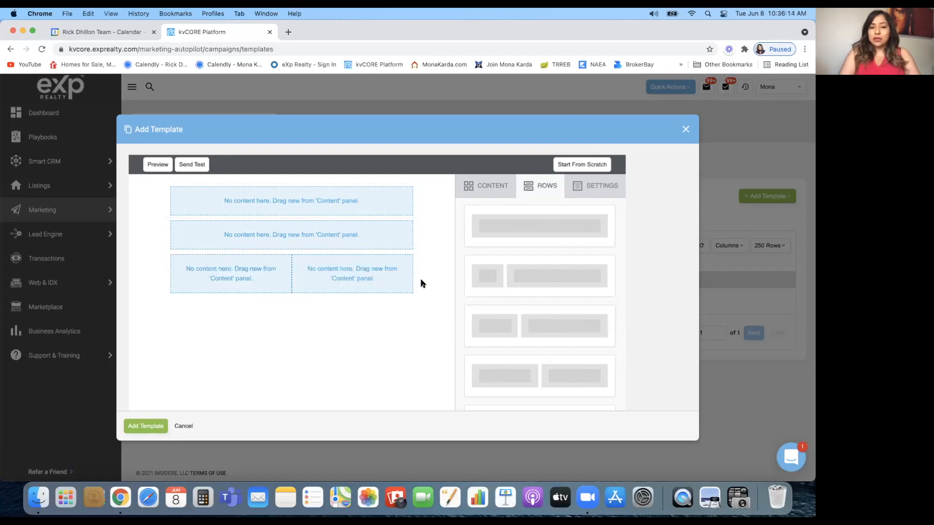
pyautogui.moveTo(547, 276); pyautogui.dragTo(292, 293)
# Add a third two-column row and a final full-width row at the bottom
pyautogui.scroll(-3, 512, 358)
pyautogui.moveTo(512, 357); pyautogui.dragTo(227, 337)
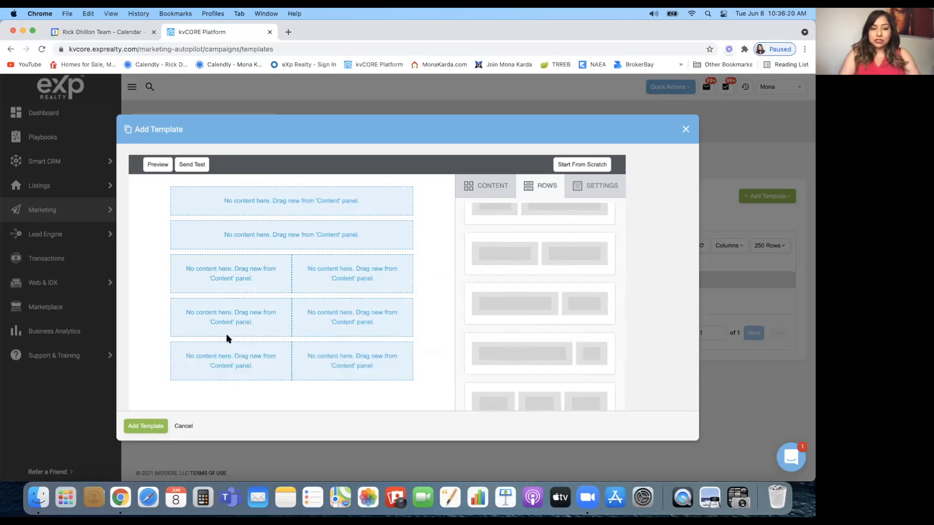
pyautogui.scroll(-4, 579, 327)
pyautogui.scroll(-3, 579, 328)
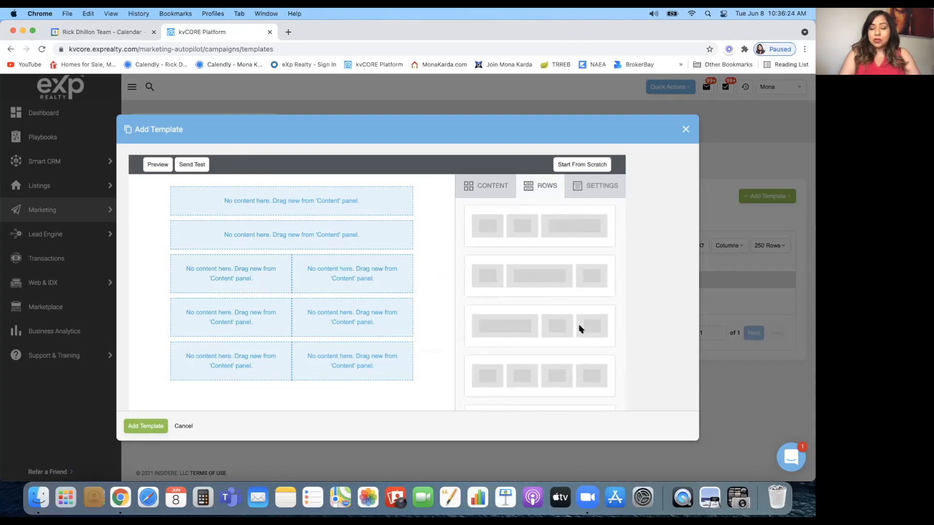
pyautogui.scroll(8, 579, 327)
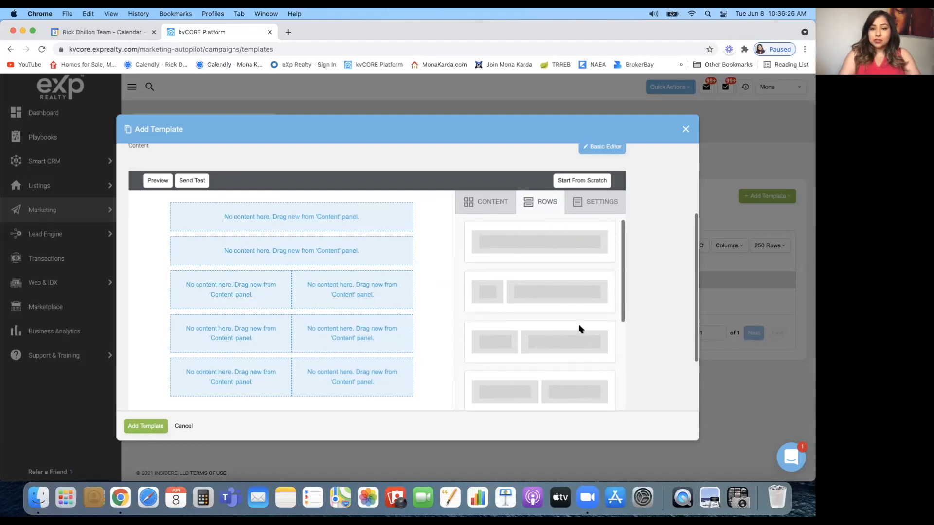
pyautogui.scroll(3, 580, 327)
pyautogui.scroll(-4, 579, 327)
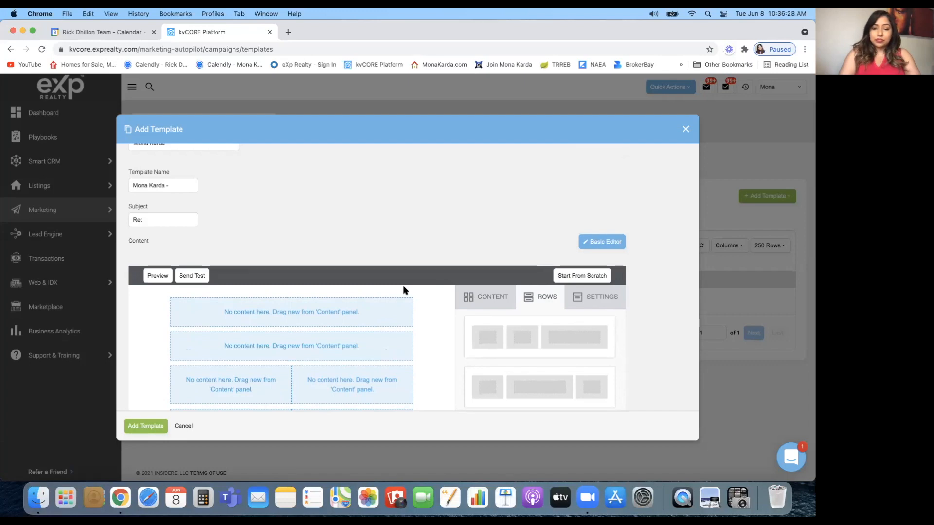
pyautogui.scroll(-4, 403, 291)
pyautogui.scroll(4, 525, 265)
pyautogui.scroll(5, 524, 265)
pyautogui.moveTo(538, 203); pyautogui.dragTo(256, 366)
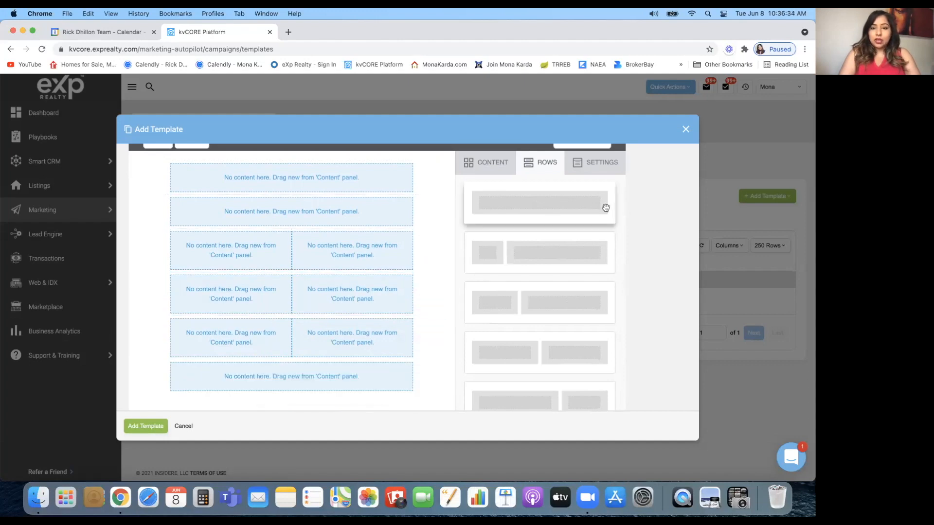
pyautogui.scroll(1, 606, 208)
# Put an image in the top row, text in the second, and a video beside text below
pyautogui.click(496, 195)
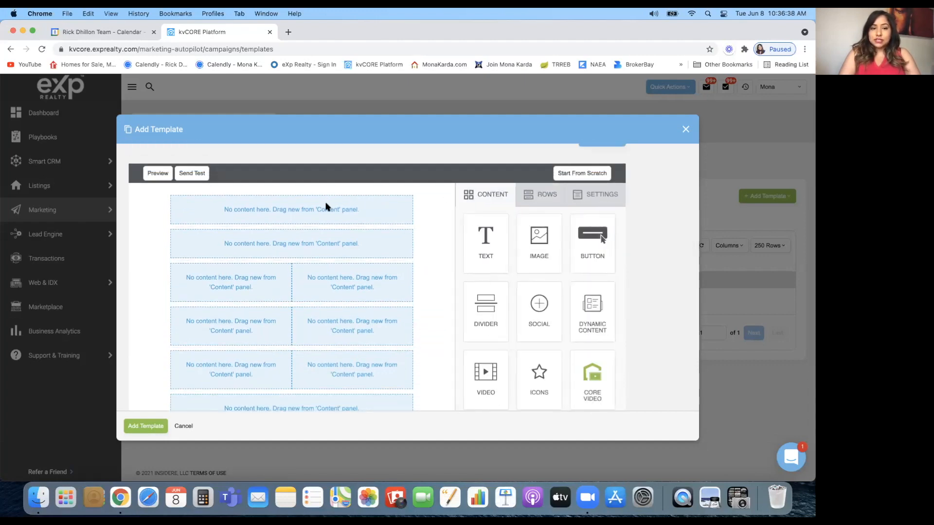
pyautogui.moveTo(539, 240); pyautogui.dragTo(320, 210)
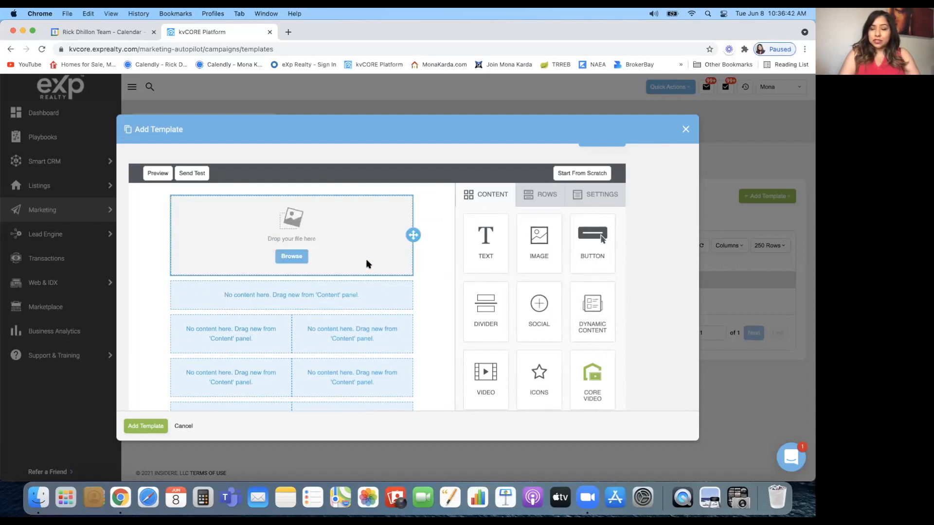
pyautogui.scroll(-1, 367, 250)
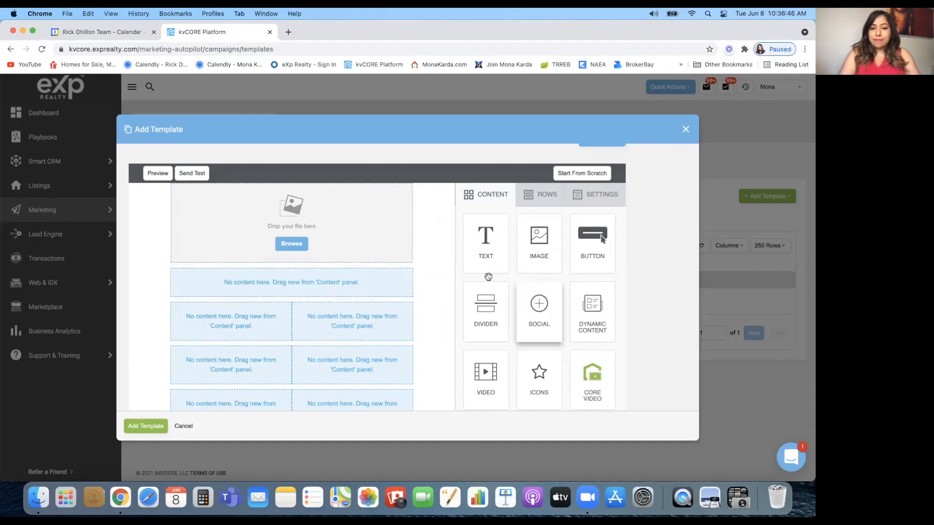
pyautogui.moveTo(485, 245); pyautogui.dragTo(281, 280)
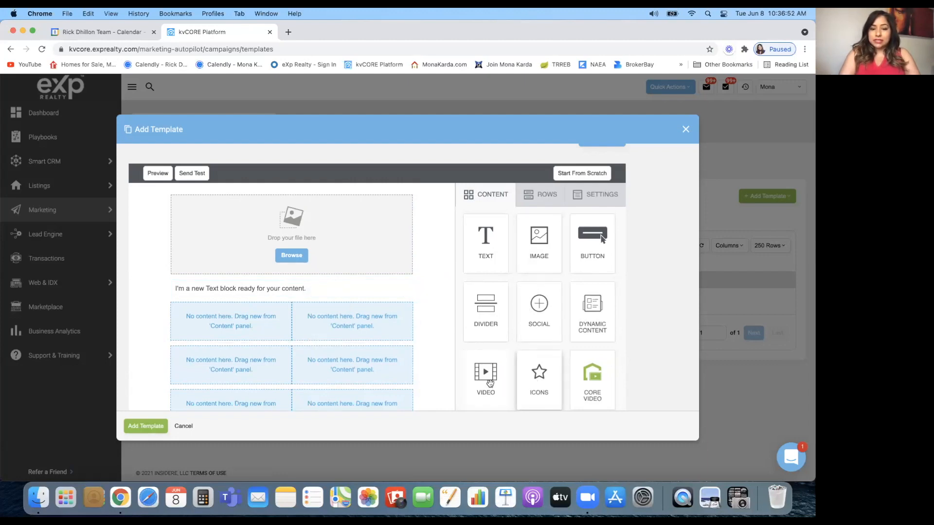
pyautogui.moveTo(485, 371); pyautogui.dragTo(252, 322)
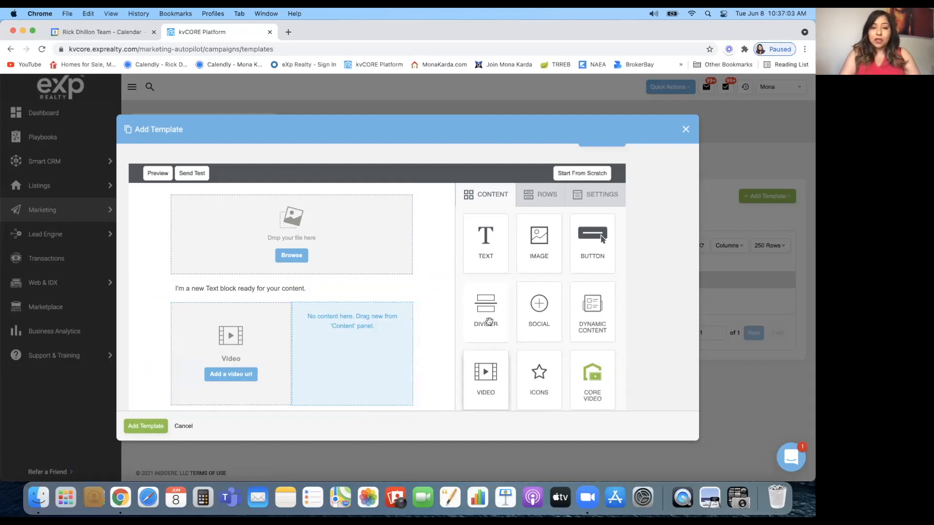
pyautogui.moveTo(483, 251); pyautogui.dragTo(350, 352)
# Place four image blocks in the remaining two-column cells and add social icons beneath them
pyautogui.scroll(-5, 350, 353)
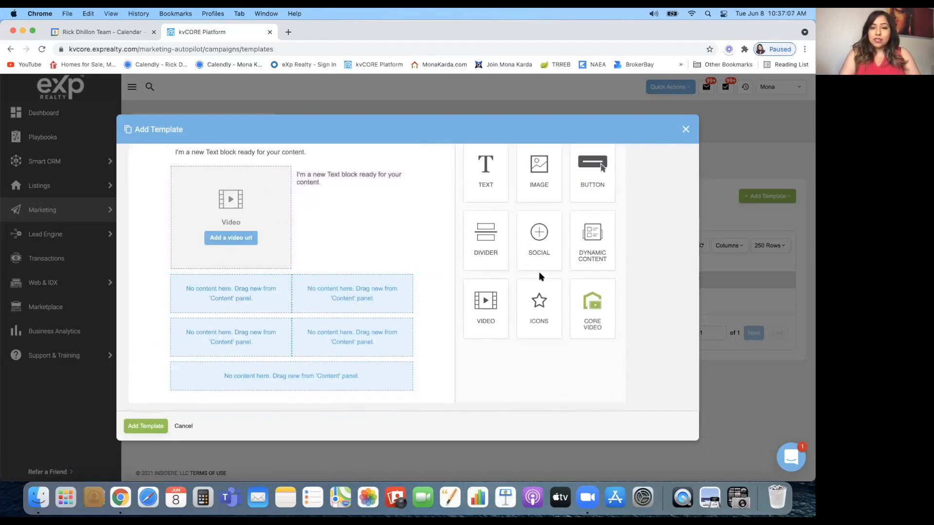
pyautogui.moveTo(539, 165); pyautogui.dragTo(265, 295)
pyautogui.moveTo(538, 175); pyautogui.dragTo(354, 323)
pyautogui.scroll(-1, 482, 301)
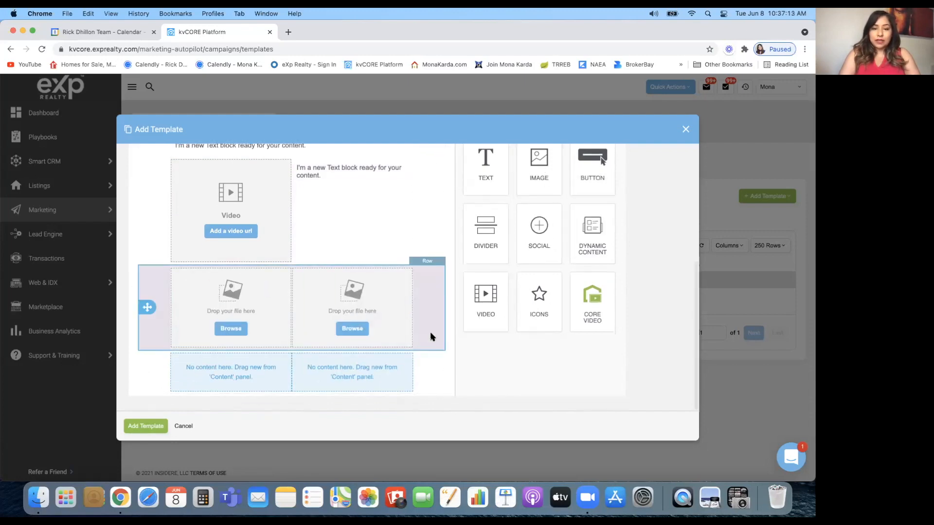
pyautogui.moveTo(532, 180)
pyautogui.mouseDown()
pyautogui.moveTo(241, 360)
pyautogui.moveTo(263, 371)
pyautogui.moveTo(253, 372)
pyautogui.mouseUp()
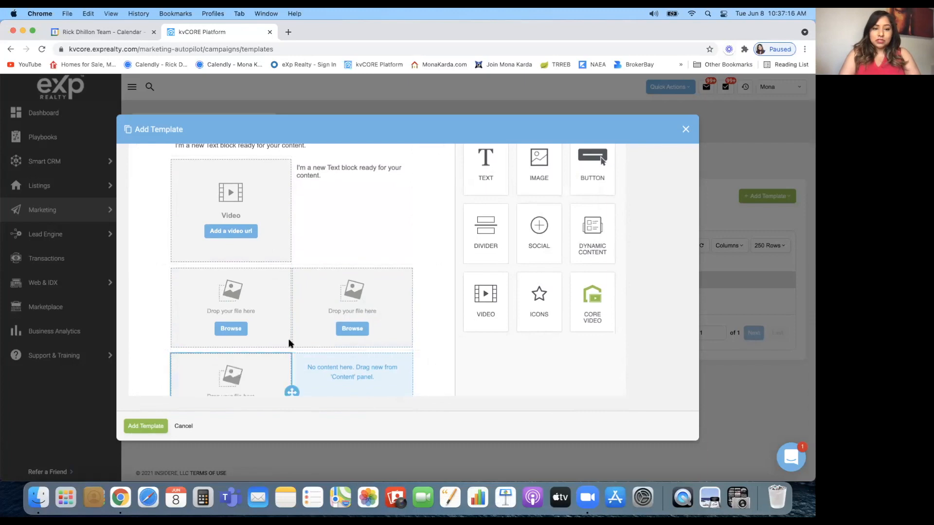
pyautogui.moveTo(538, 171); pyautogui.dragTo(355, 374)
pyautogui.scroll(-3, 351, 372)
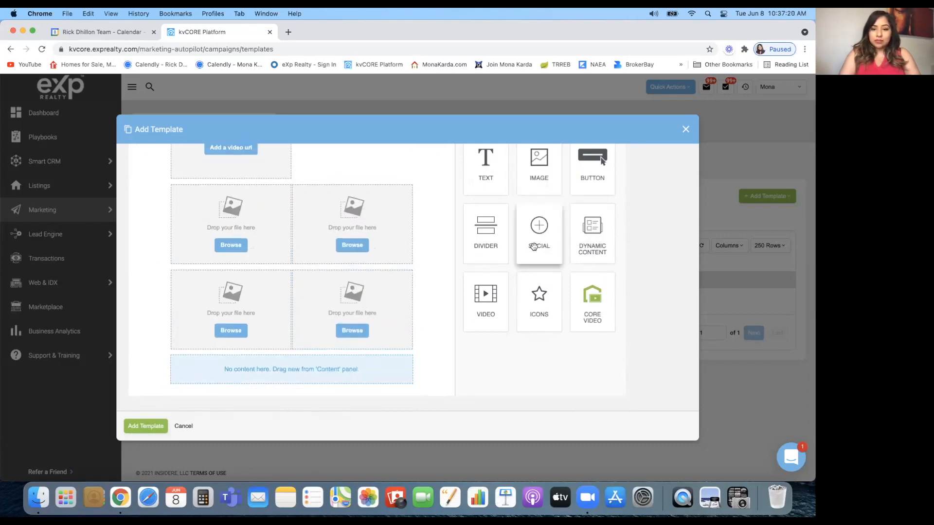
pyautogui.scroll(2, 534, 247)
pyautogui.scroll(-2, 533, 246)
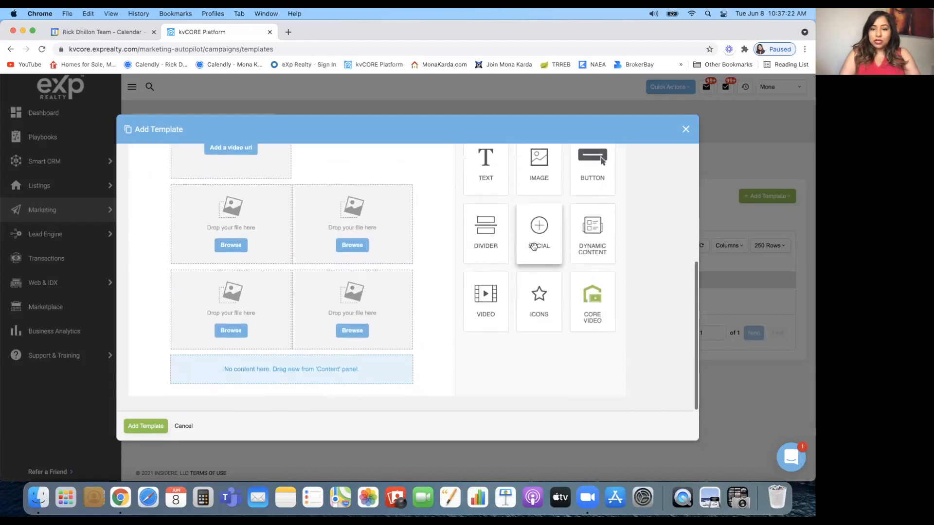
pyautogui.moveTo(534, 247); pyautogui.dragTo(350, 363)
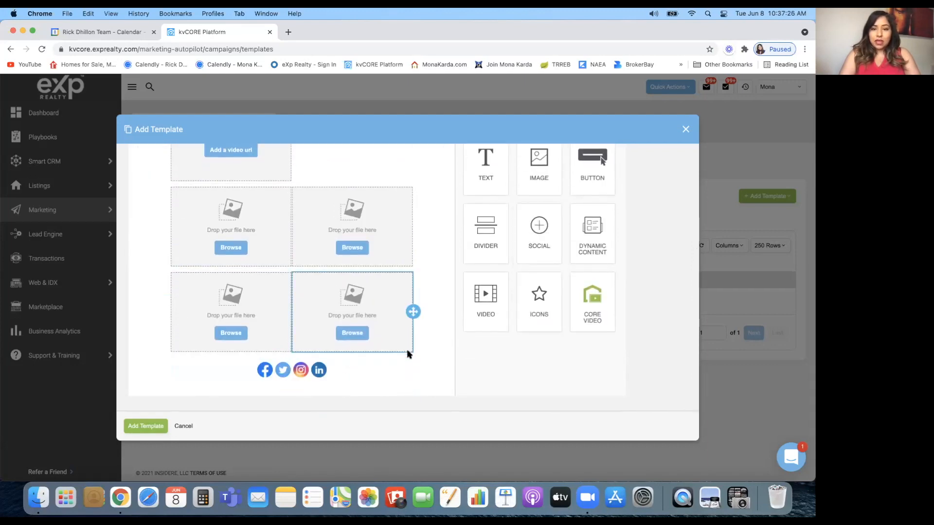
# Add a single-column row below the social media icons
pyautogui.scroll(4, 499, 233)
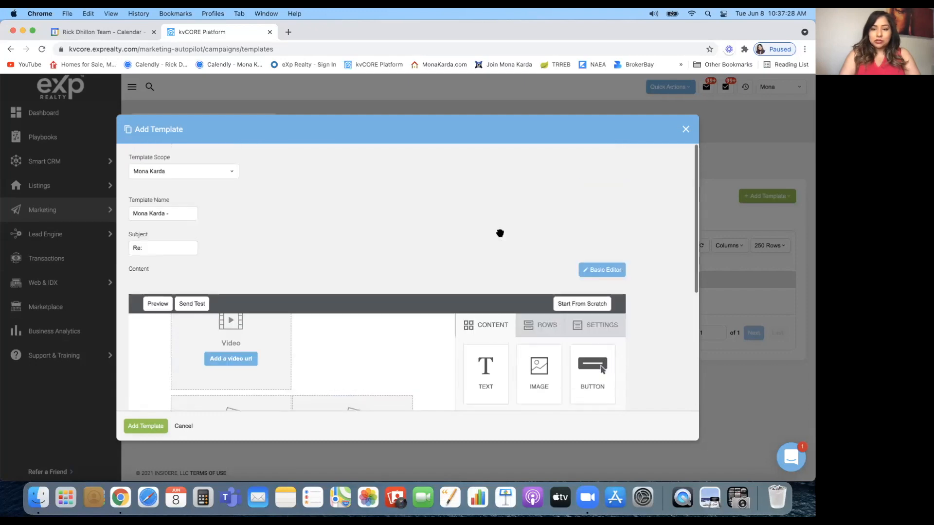
pyautogui.click(541, 325)
pyautogui.scroll(-5, 433, 339)
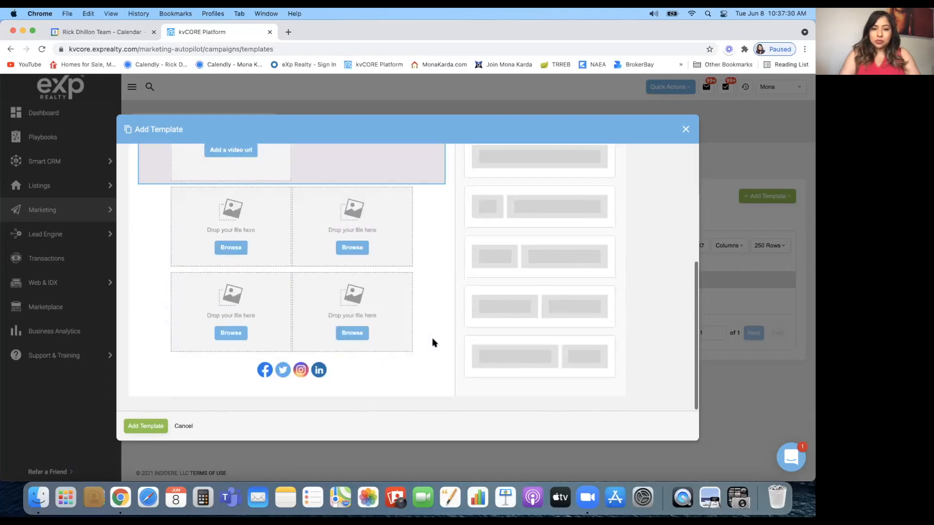
pyautogui.moveTo(534, 165); pyautogui.dragTo(282, 385)
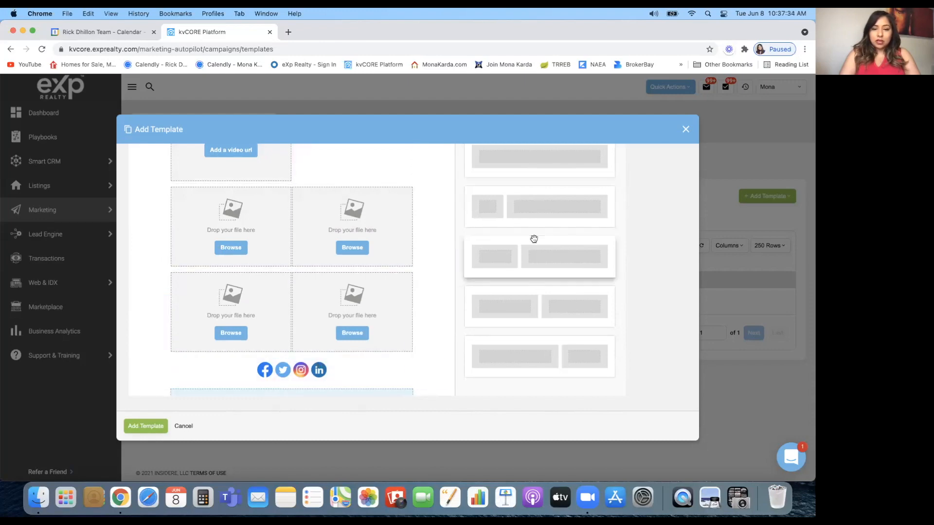
# Place an image block in the new bottom row
pyautogui.scroll(3, 533, 239)
pyautogui.click(486, 221)
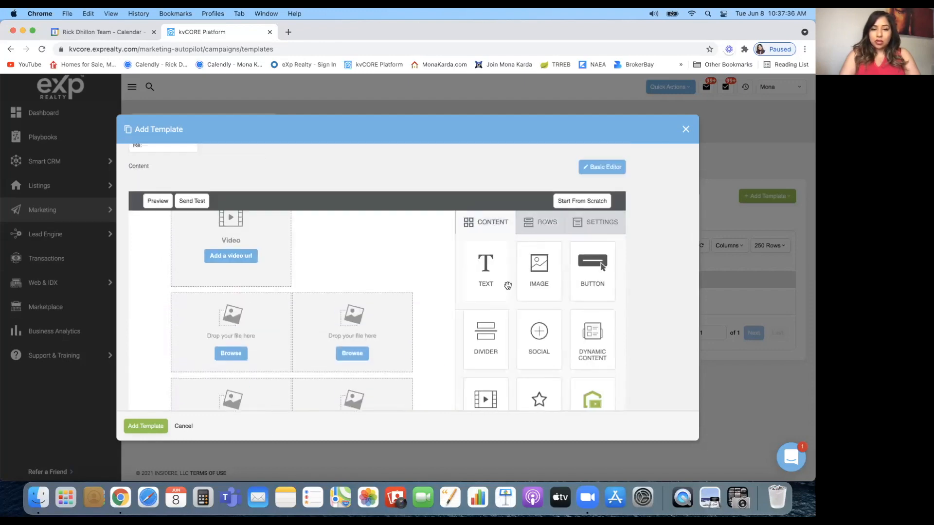
pyautogui.scroll(-5, 355, 316)
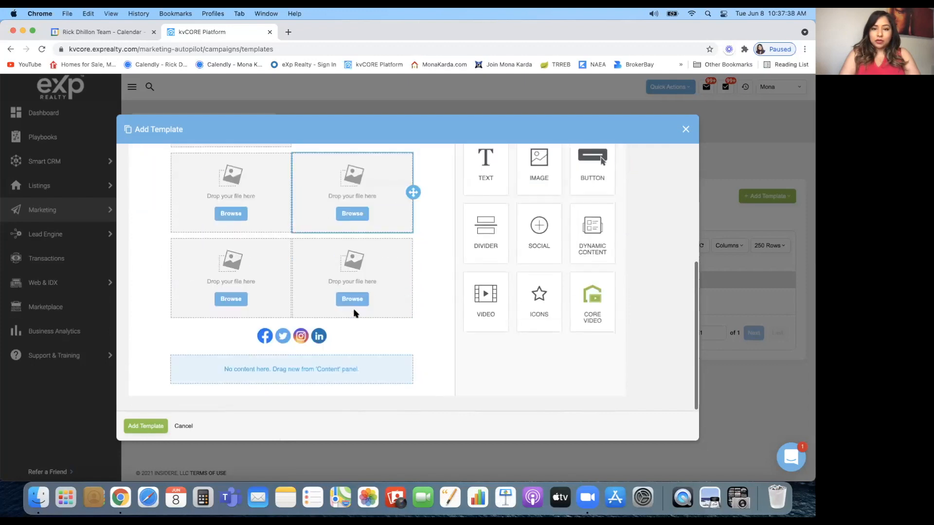
pyautogui.moveTo(539, 182); pyautogui.dragTo(313, 371)
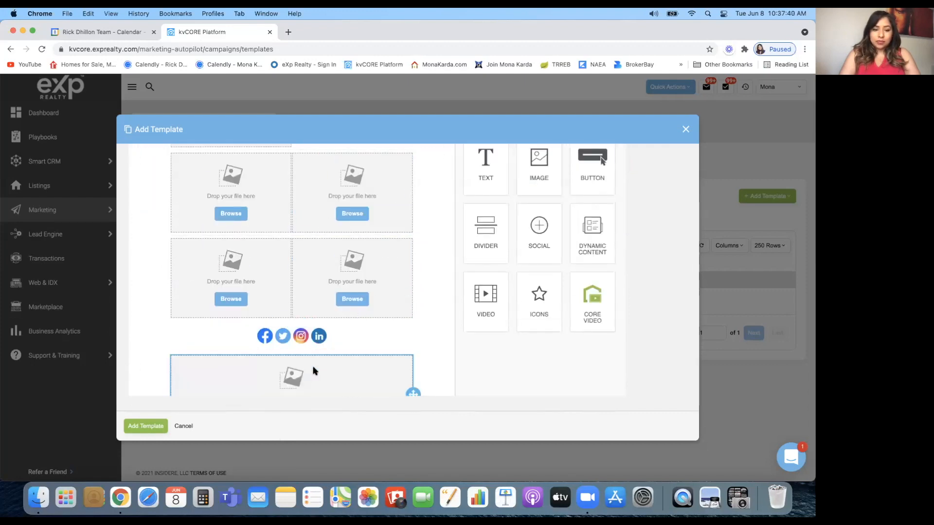
pyautogui.scroll(10, 346, 314)
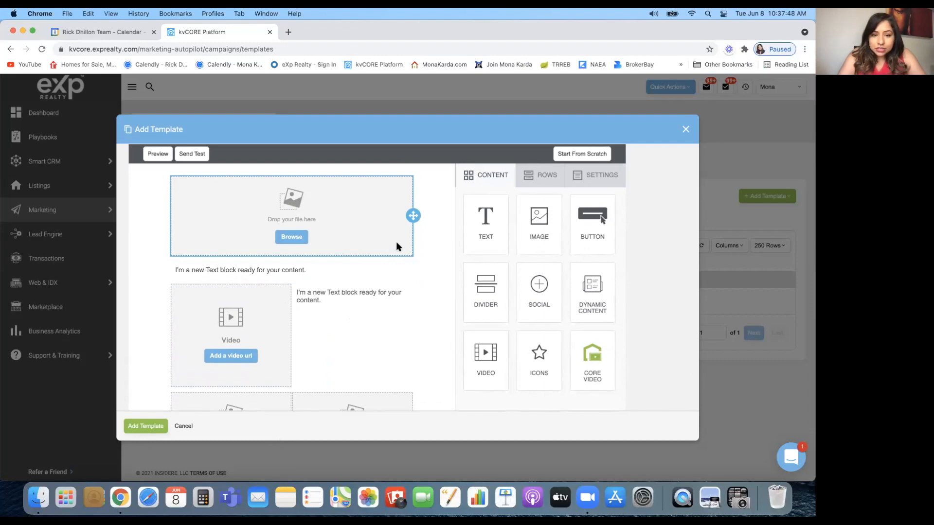
# Inspect the top image row and video/text row, then browse for an image in the file manager
pyautogui.click(428, 250)
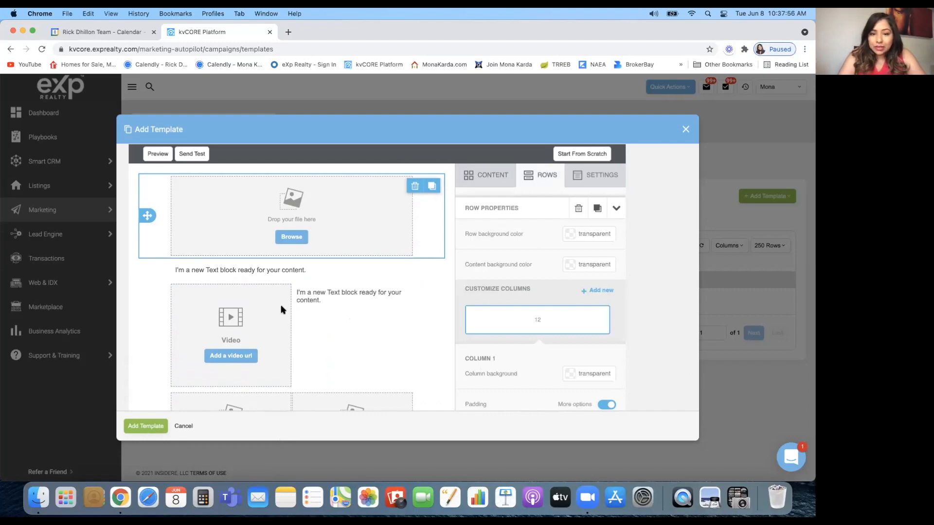
pyautogui.scroll(-3, 388, 313)
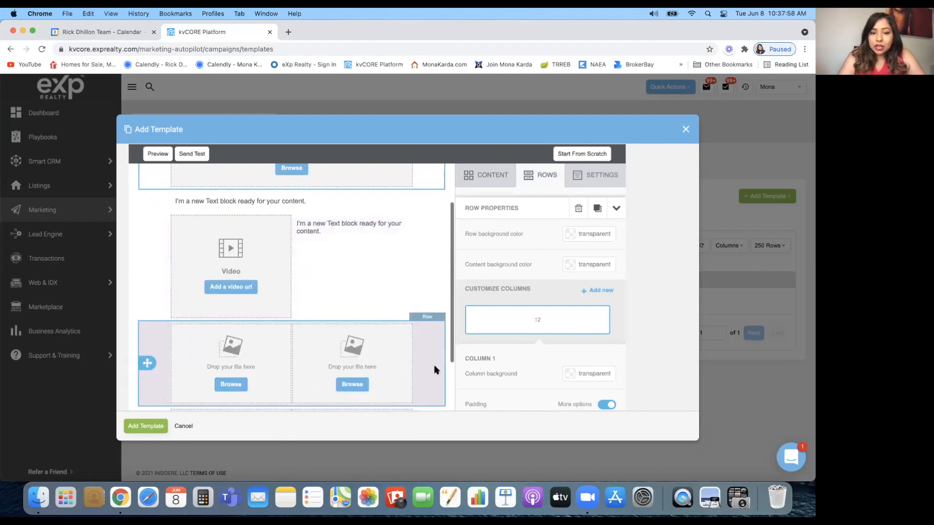
pyautogui.click(377, 249)
pyautogui.scroll(3, 356, 286)
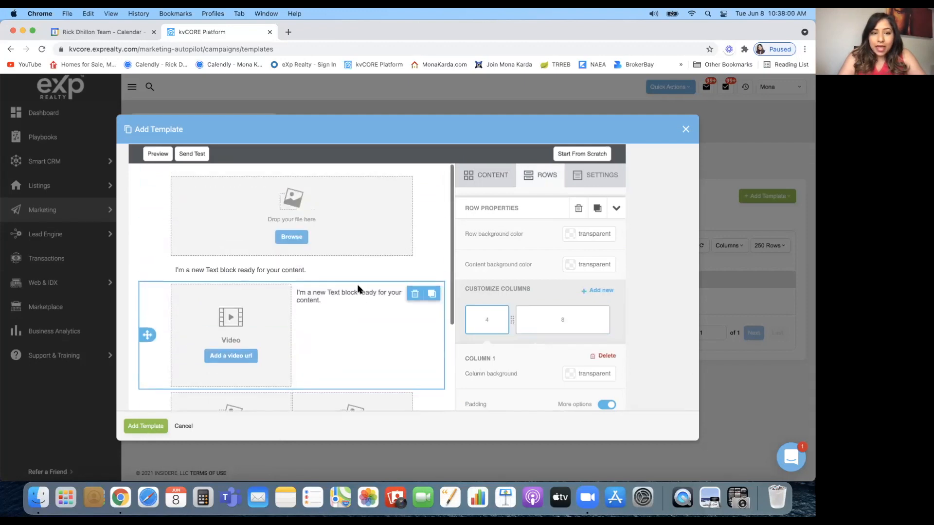
pyautogui.click(291, 237)
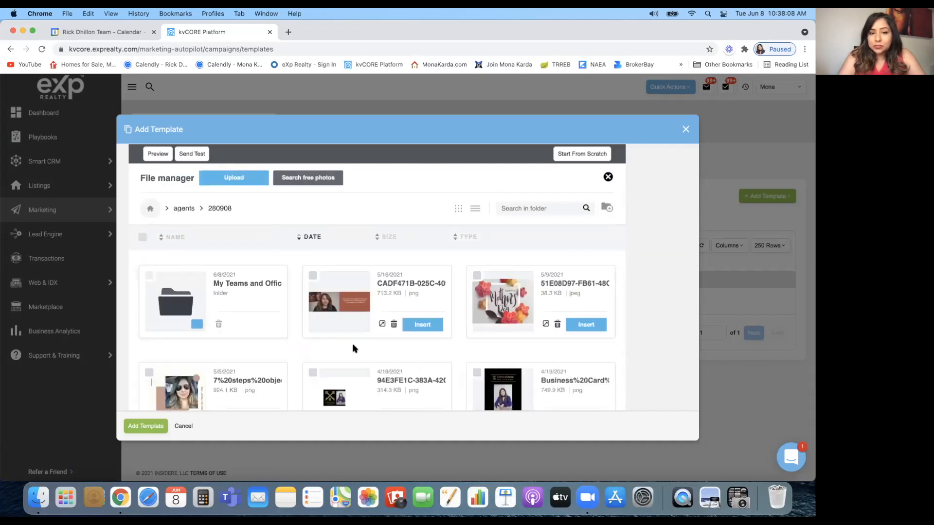
# Open the Search free photos panel from the file manager
pyautogui.scroll(-1, 351, 332)
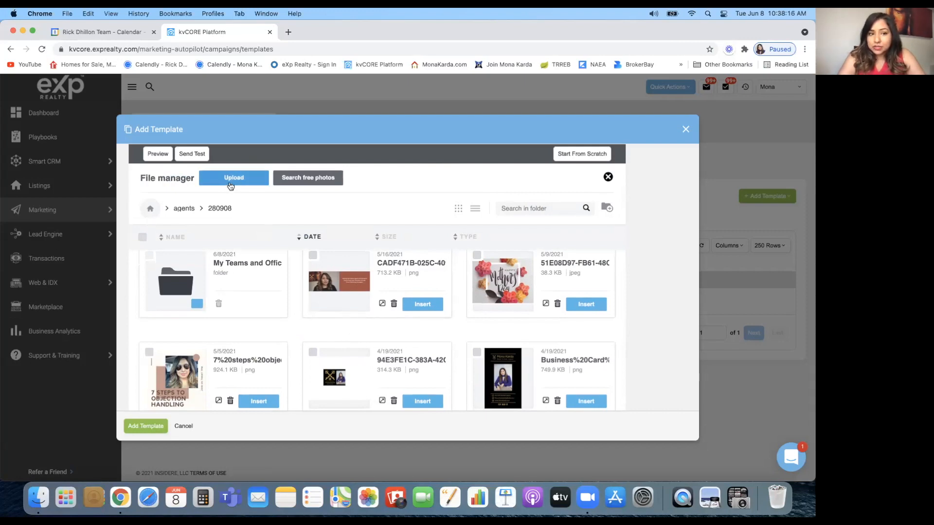
pyautogui.click(317, 179)
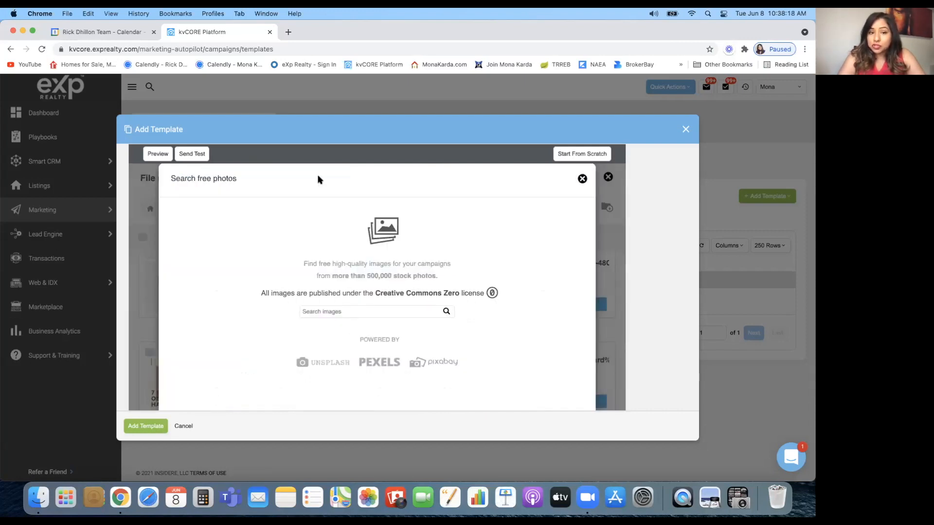
# Search the free stock photos for 'interior' and scroll through the results
pyautogui.click(323, 313)
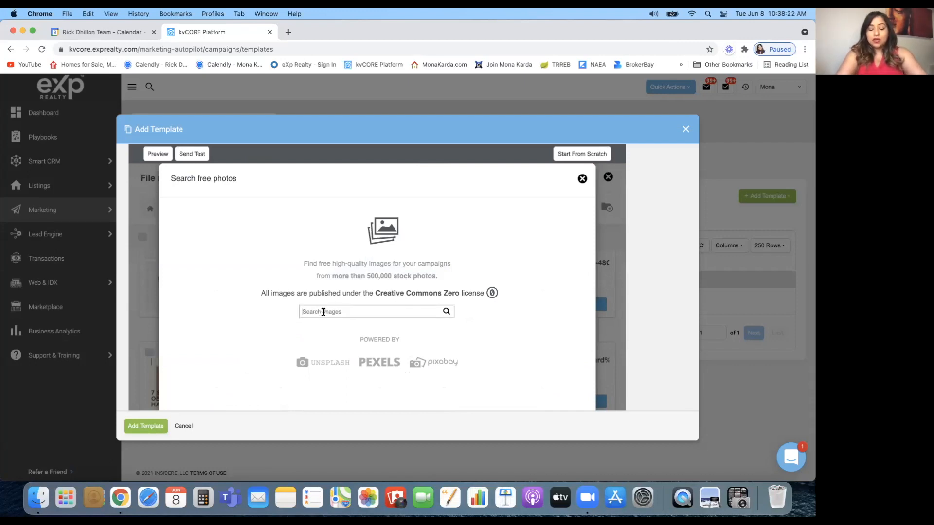
pyautogui.write('in')
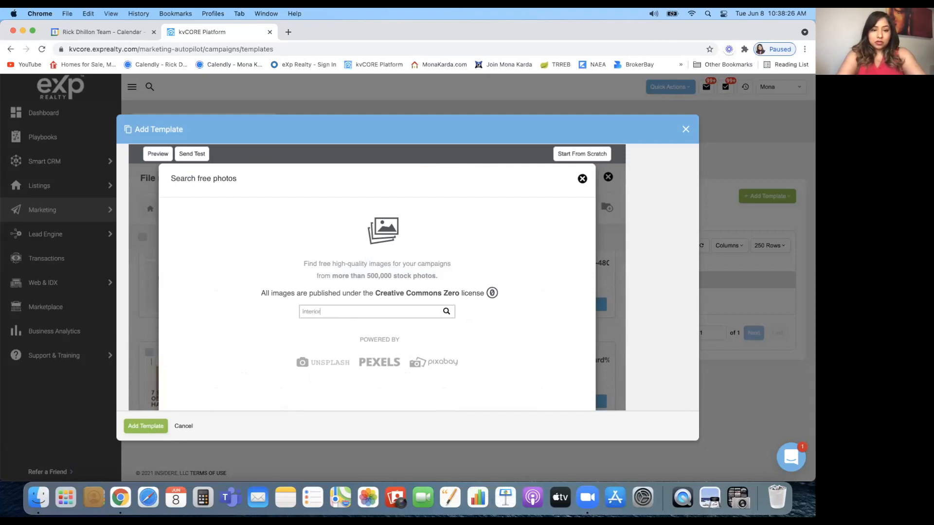
pyautogui.press('Return')
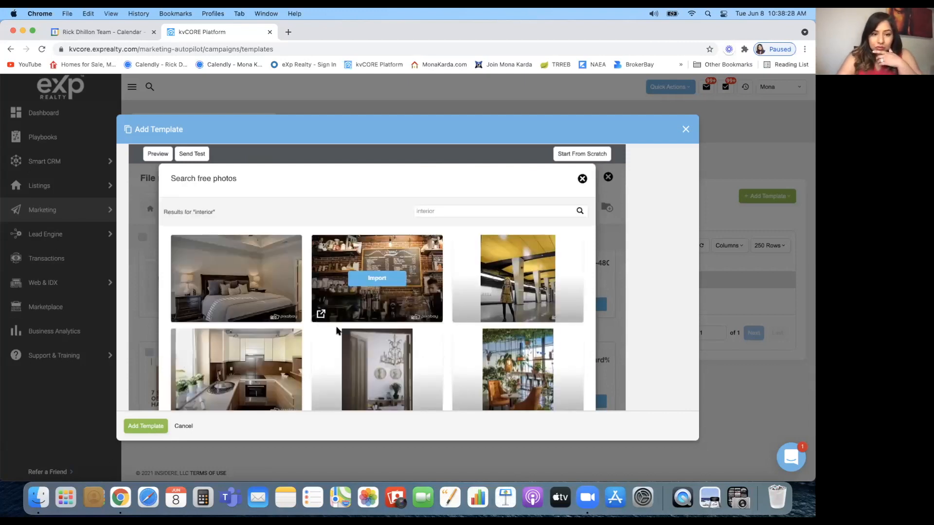
pyautogui.scroll(-8, 294, 353)
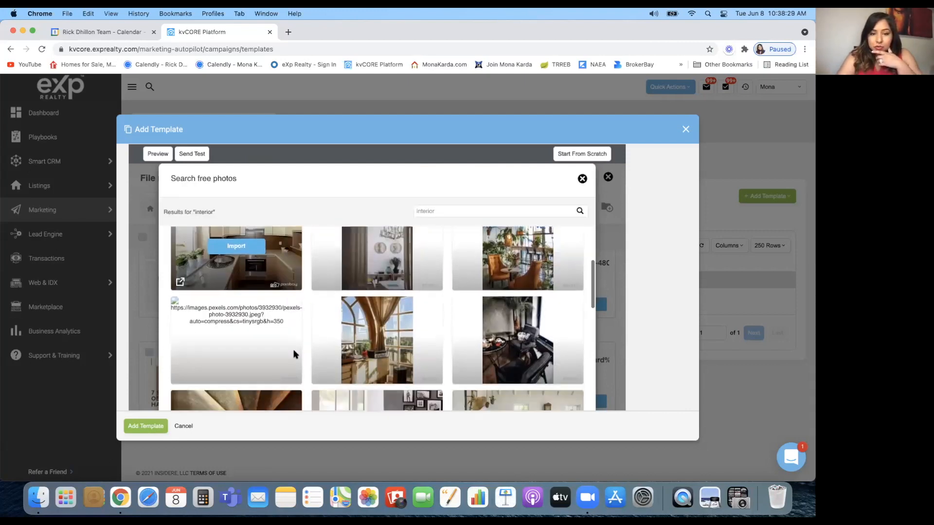
pyautogui.scroll(-5, 294, 354)
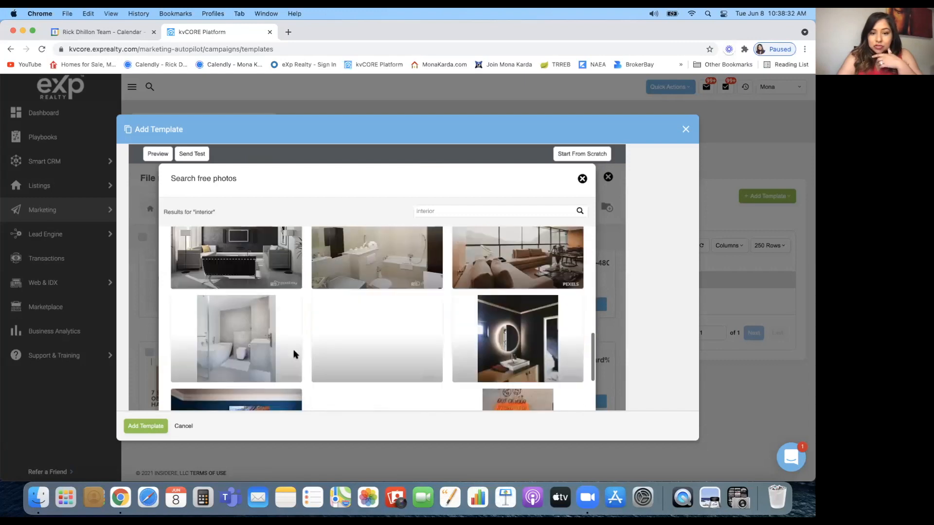
pyautogui.scroll(-2, 294, 354)
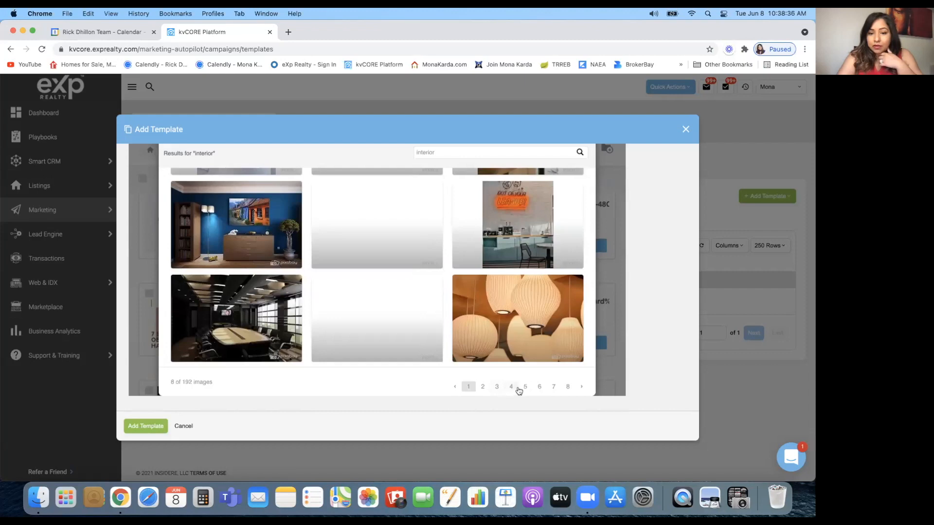
# Browse further result pages up to page 8, then close the photo search
pyautogui.click(537, 388)
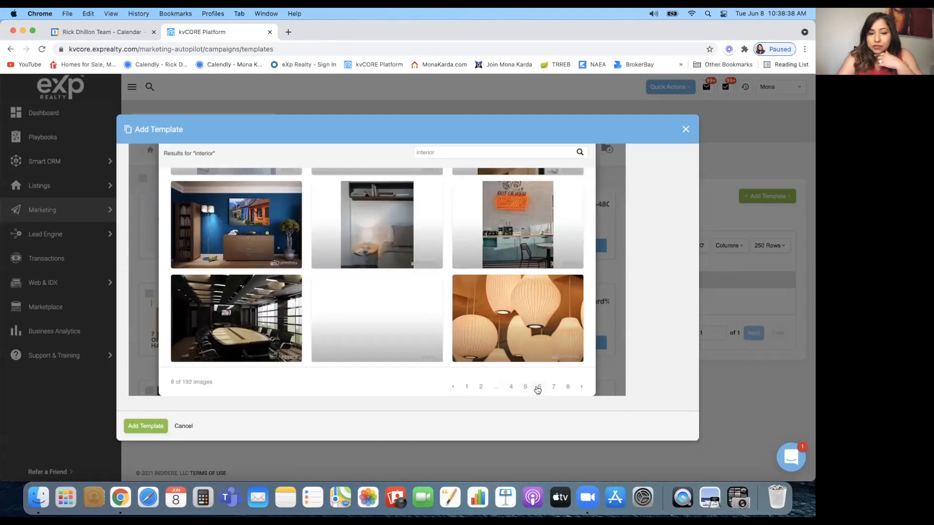
pyautogui.click(567, 387)
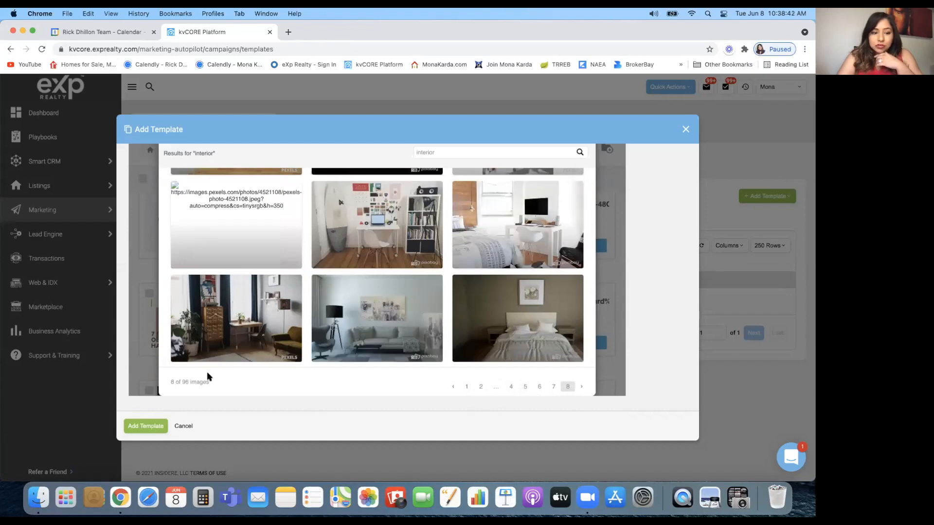
pyautogui.scroll(10, 252, 351)
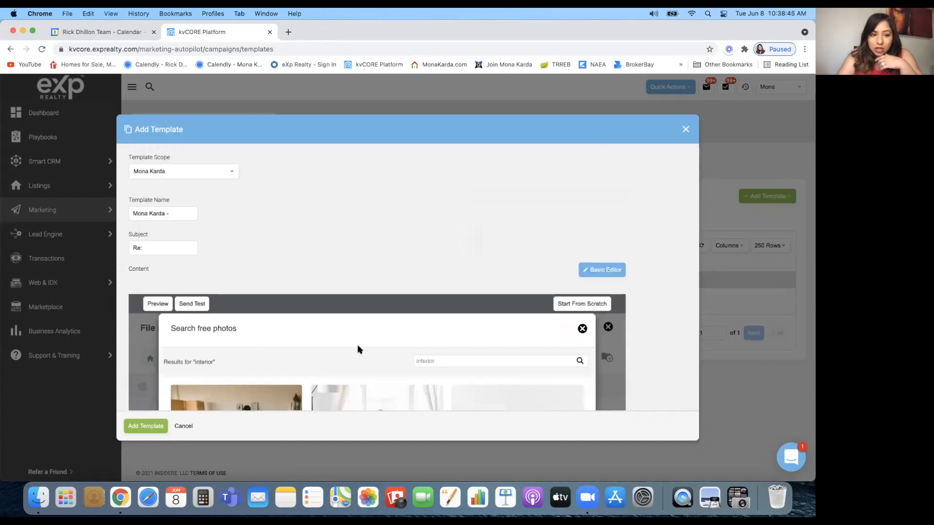
pyautogui.click(582, 328)
pyautogui.scroll(-5, 390, 312)
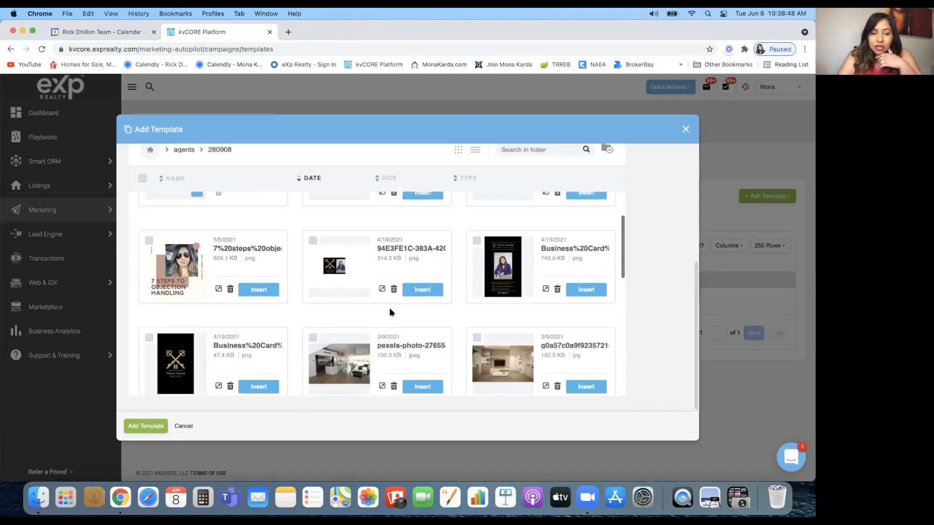
pyautogui.scroll(5, 389, 312)
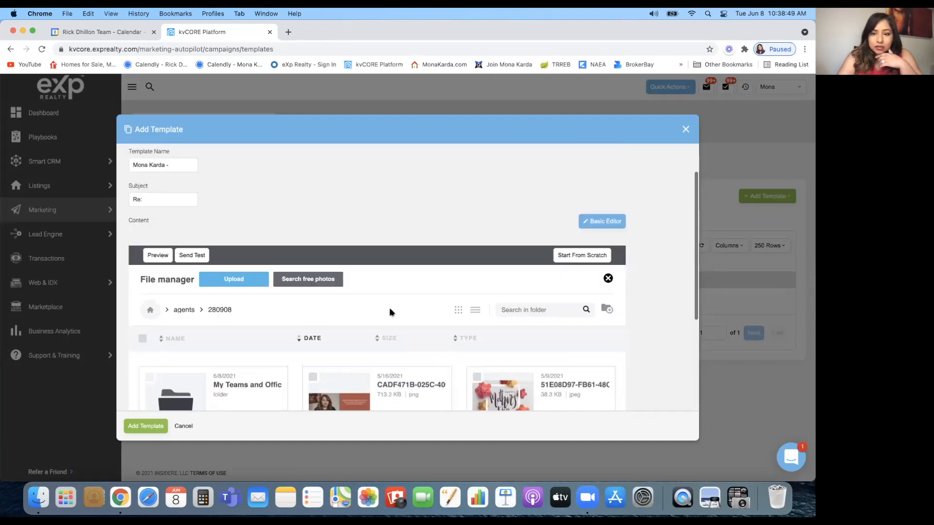
# Close the file manager and select the social media icons row to view its Row Properties
pyautogui.click(607, 278)
pyautogui.scroll(-5, 403, 244)
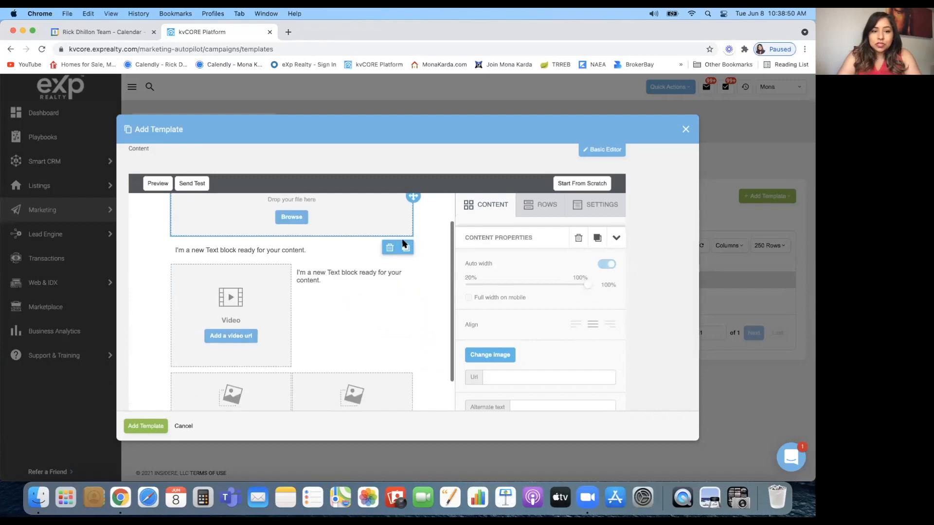
pyautogui.scroll(1, 356, 303)
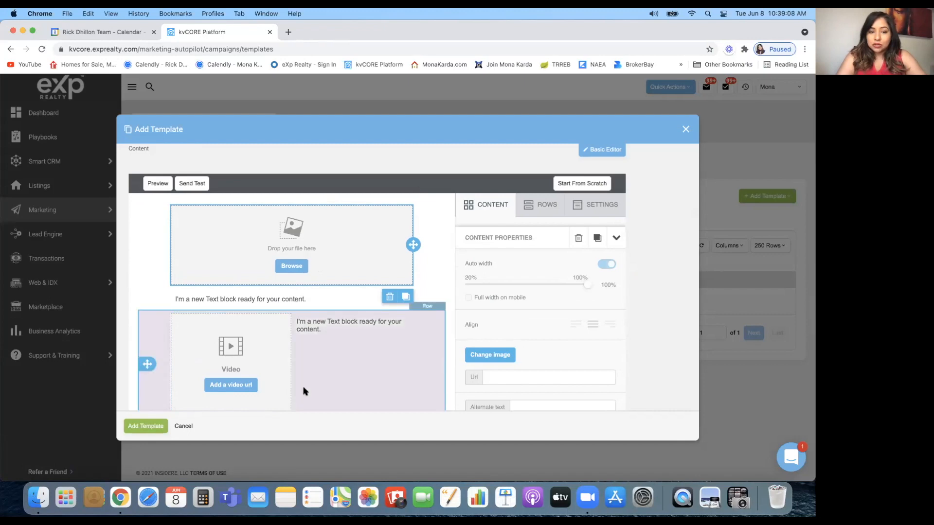
pyautogui.scroll(-3, 302, 389)
pyautogui.scroll(-10, 304, 391)
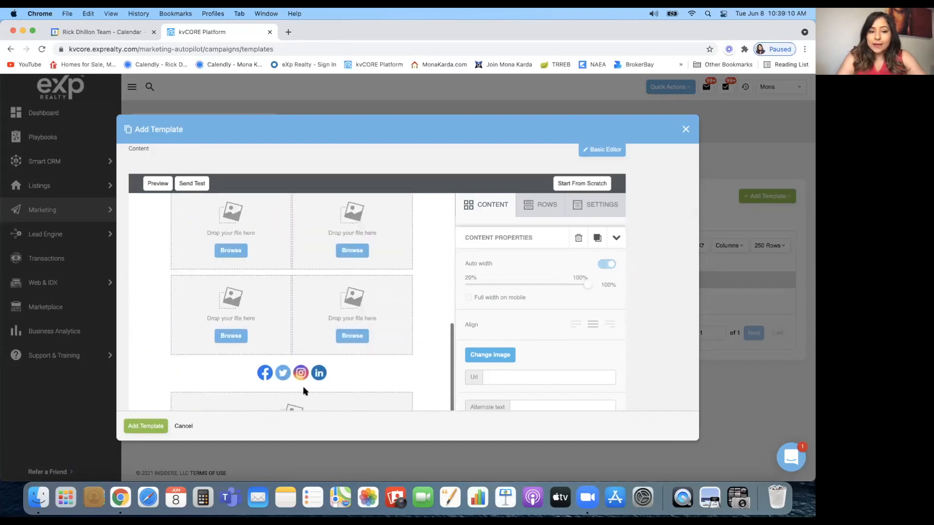
pyautogui.click(357, 332)
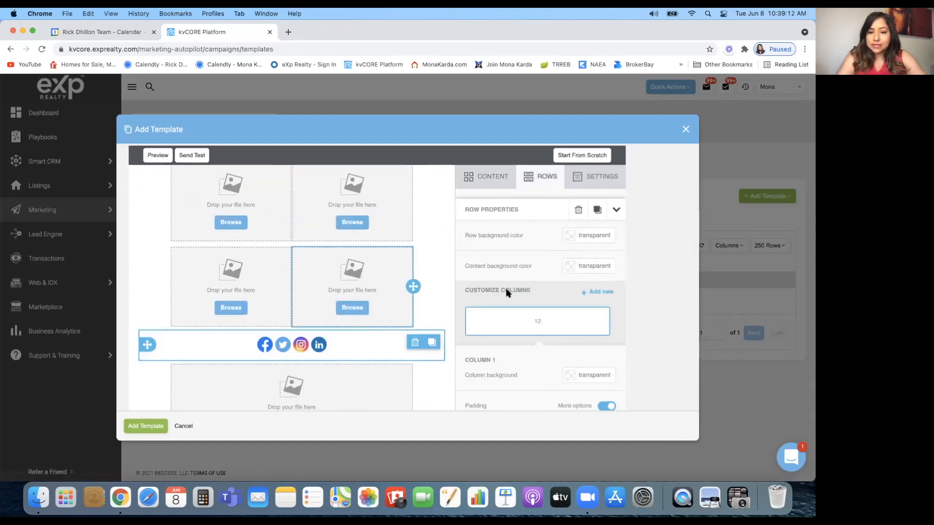
pyautogui.scroll(-5, 502, 302)
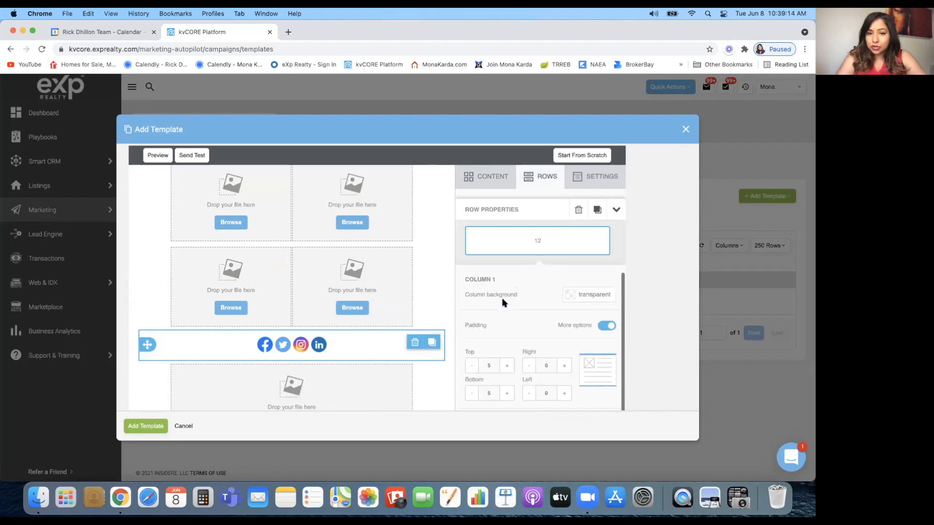
pyautogui.scroll(8, 503, 303)
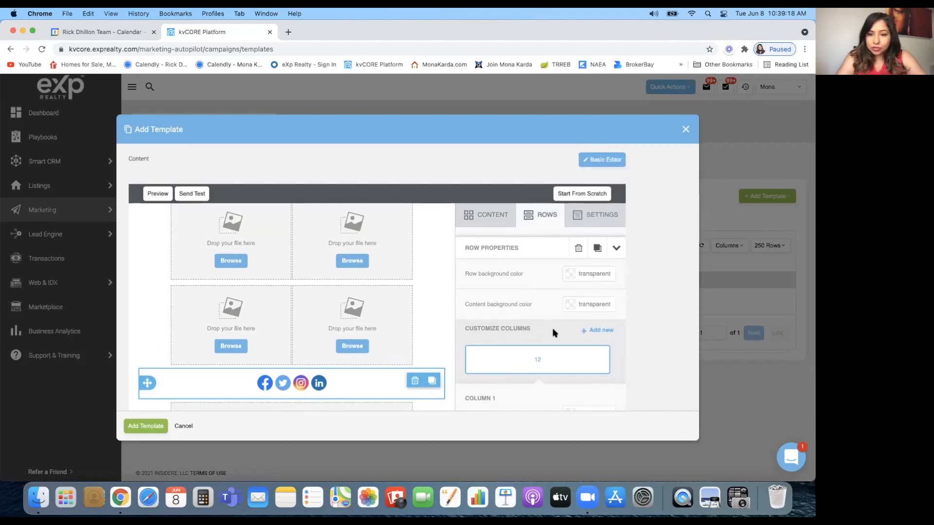
pyautogui.scroll(-3, 553, 331)
pyautogui.scroll(-5, 553, 333)
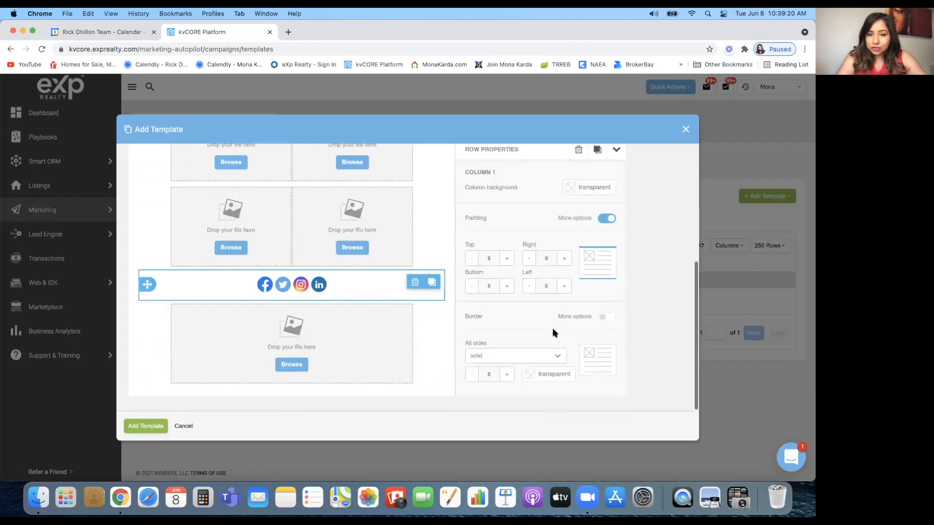
pyautogui.scroll(5, 553, 332)
pyautogui.scroll(3, 553, 332)
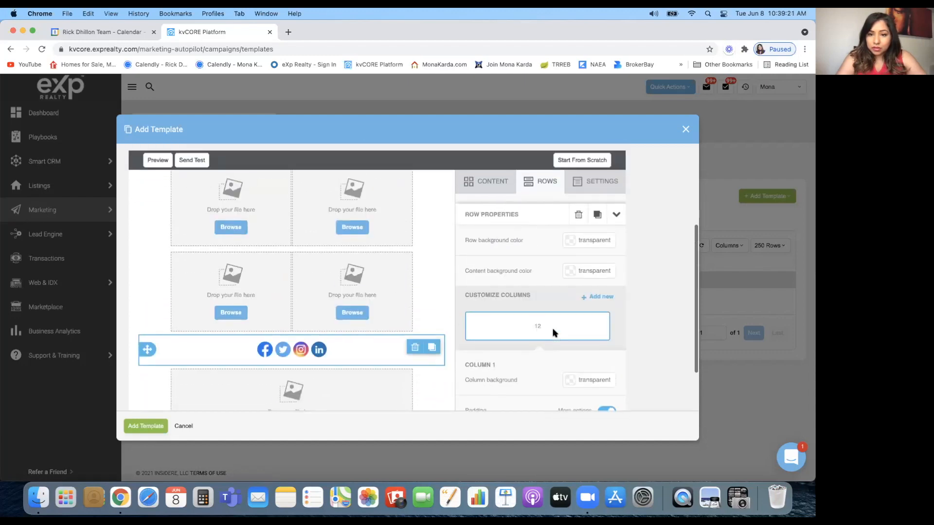
# Add two extra columns to the social icons row, then delete that row entirely
pyautogui.click(599, 297)
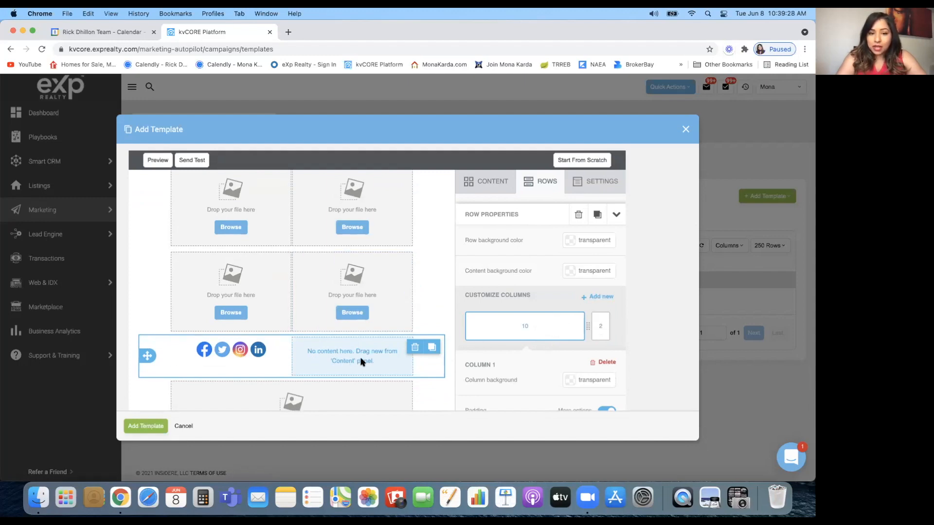
pyautogui.click(599, 297)
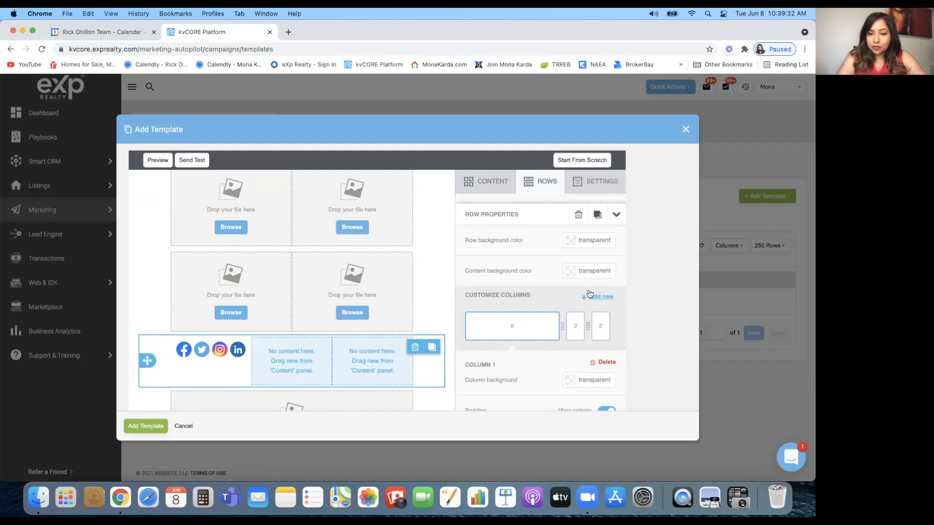
pyautogui.click(415, 349)
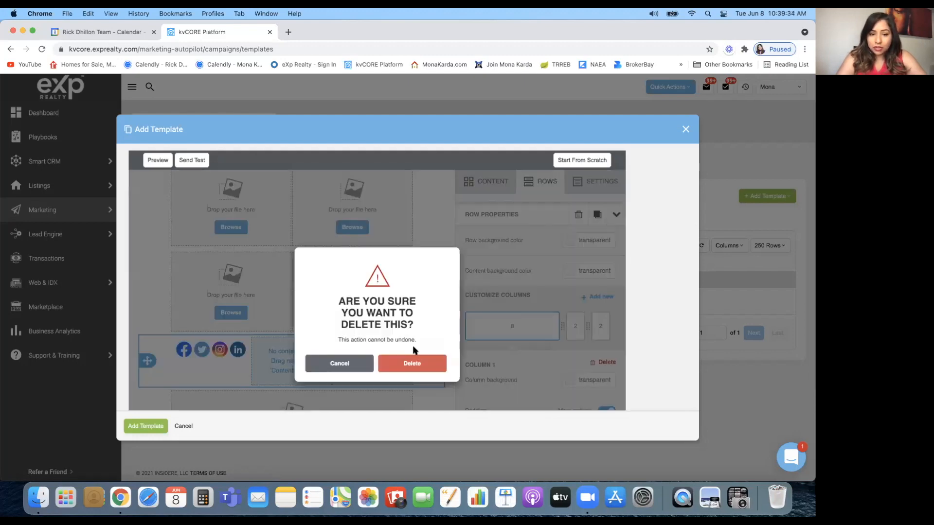
pyautogui.click(410, 368)
pyautogui.scroll(-5, 428, 327)
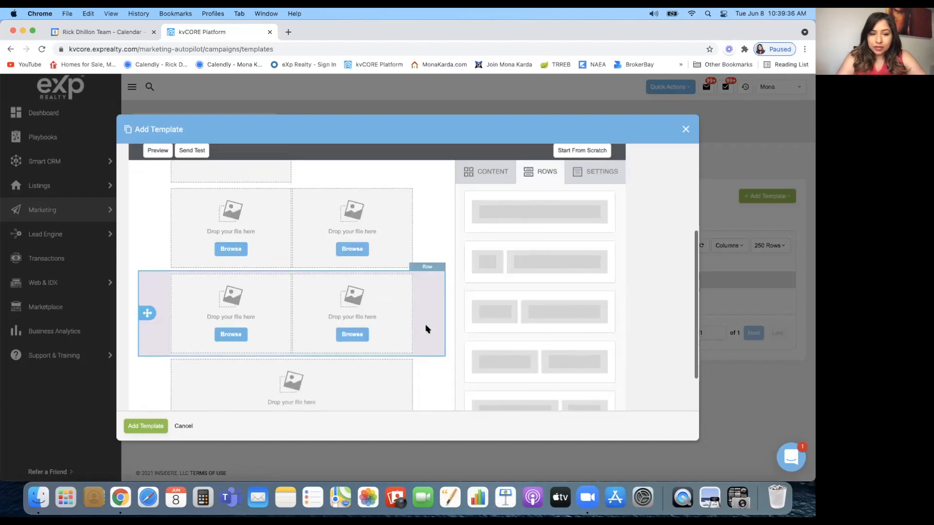
pyautogui.scroll(5, 393, 304)
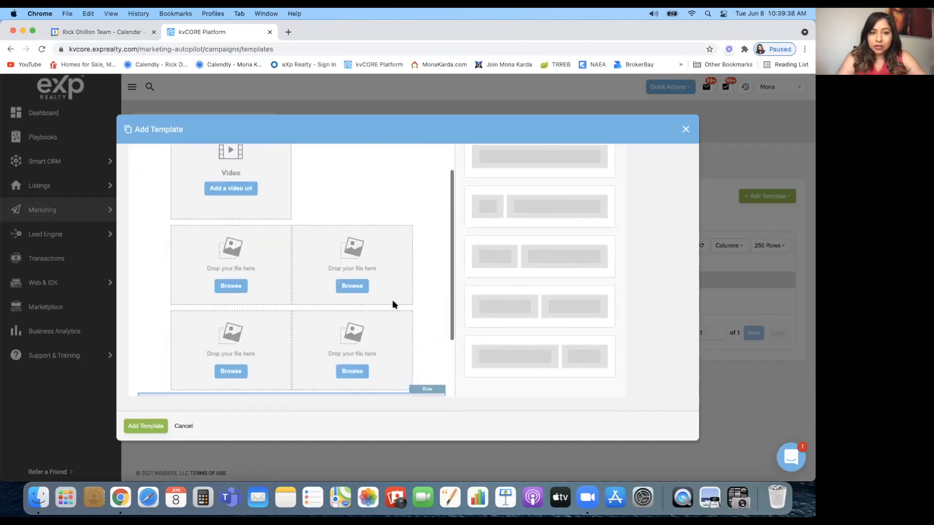
pyautogui.scroll(5, 533, 212)
pyautogui.scroll(-4, 535, 213)
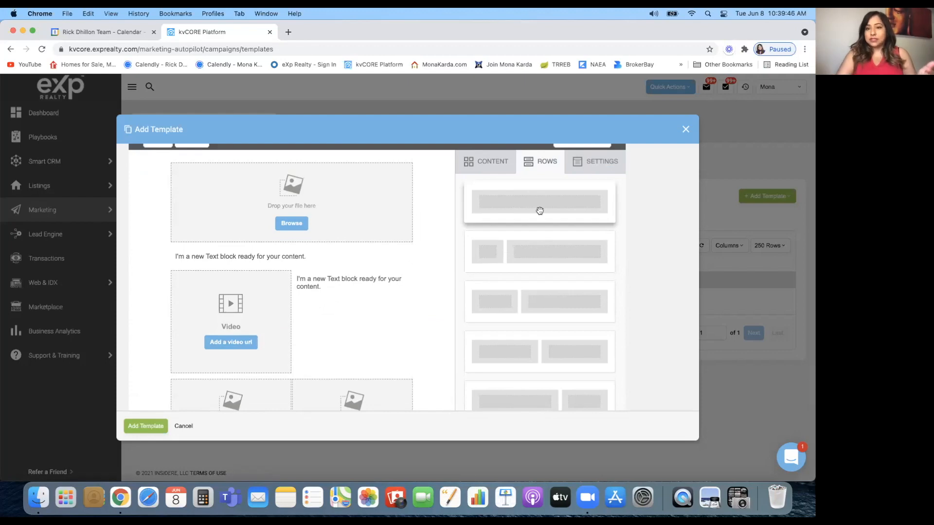
pyautogui.scroll(5, 539, 211)
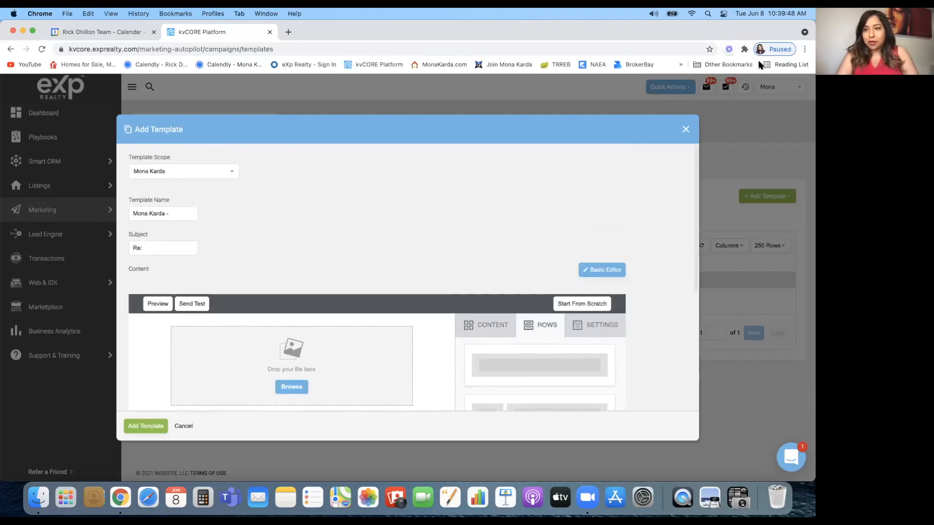
# Close the template editor and browse the kvCORE Library campaigns, like Open House and Kunversion Default - Seller
pyautogui.click(686, 129)
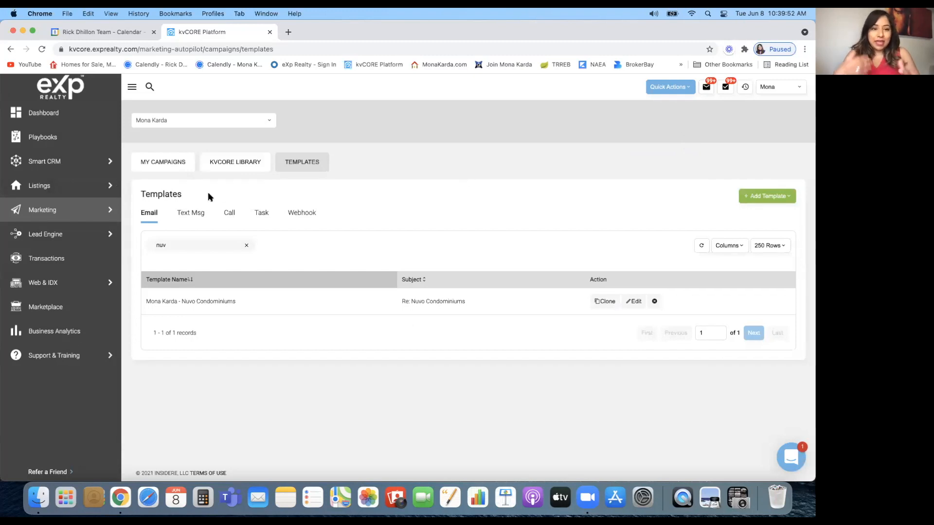
pyautogui.click(190, 214)
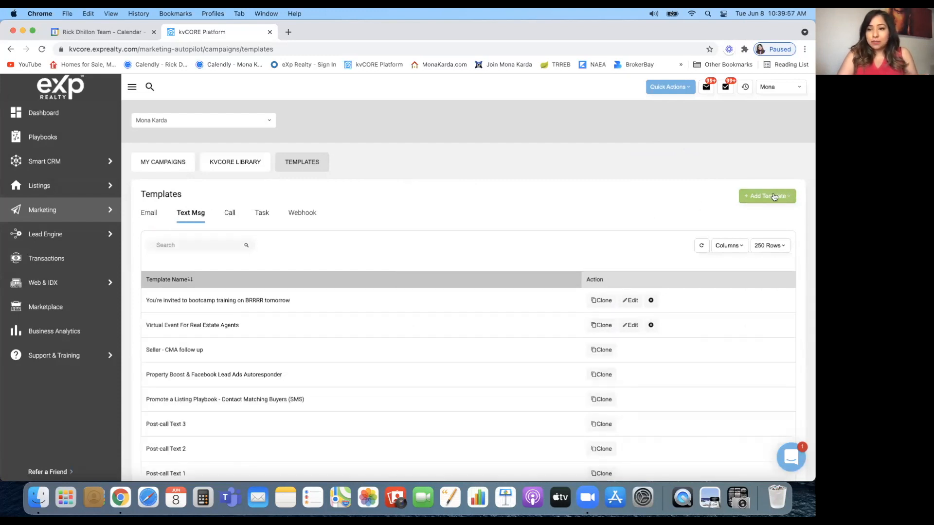
pyautogui.click(239, 162)
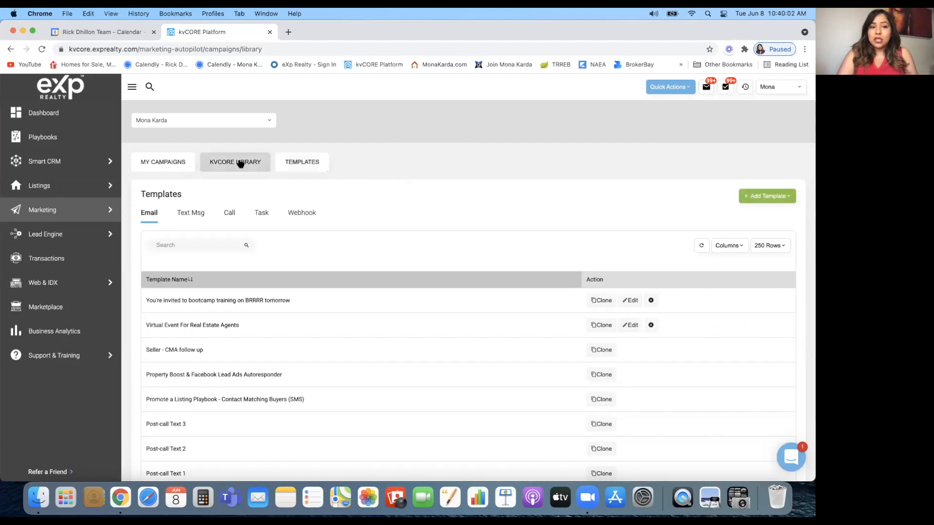
pyautogui.scroll(-6, 180, 384)
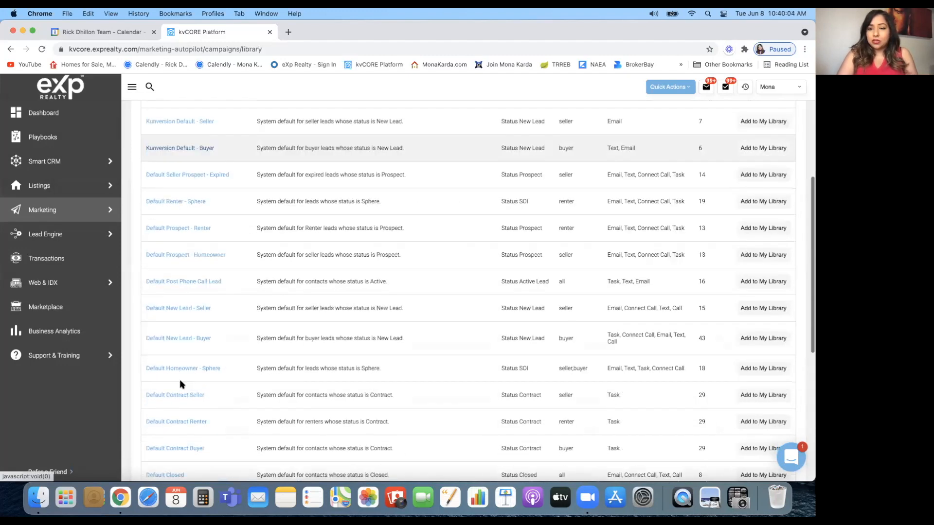
pyautogui.scroll(-3, 180, 384)
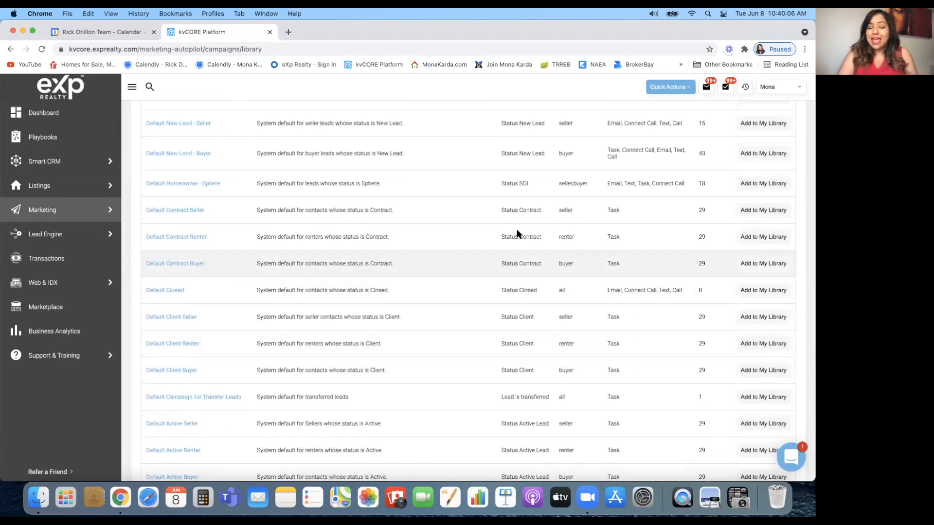
pyautogui.scroll(6, 319, 277)
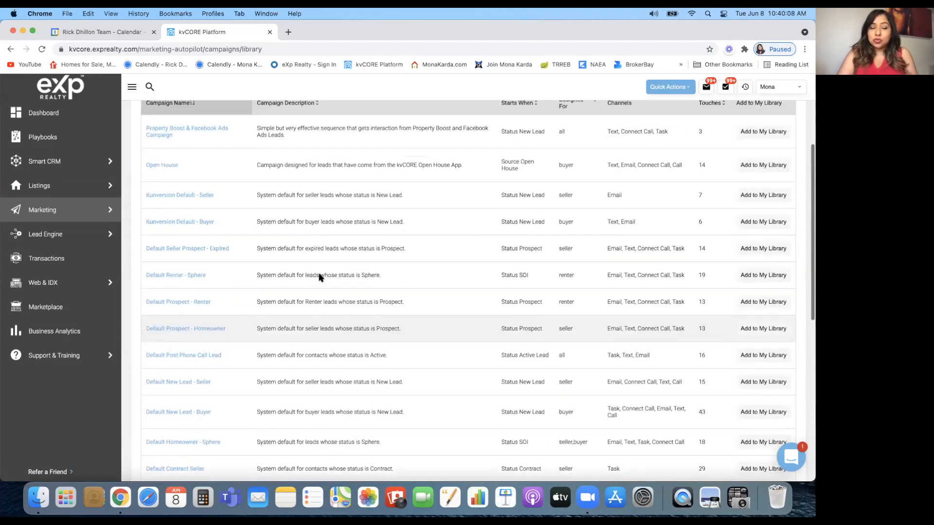
pyautogui.scroll(3, 319, 277)
pyautogui.moveTo(75, 162)
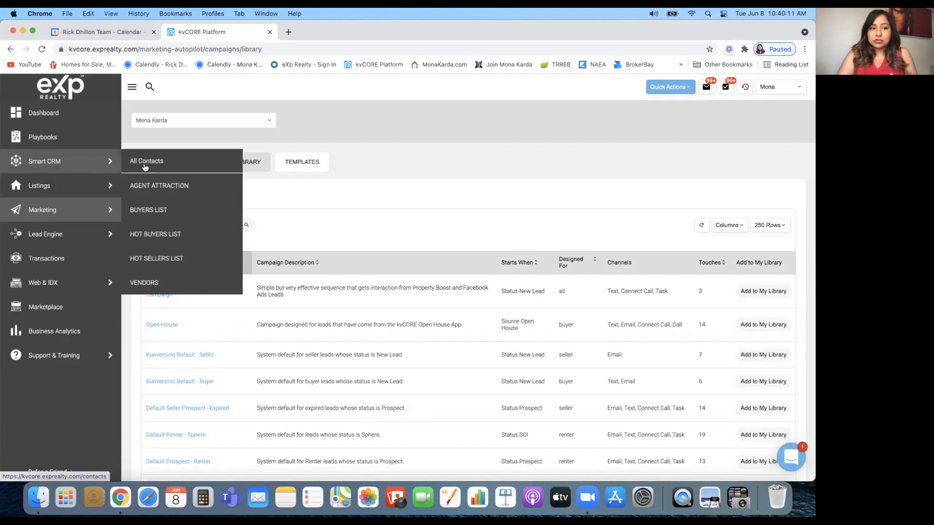
# Start a new contact from the Smart CRM contacts list
pyautogui.click(78, 164)
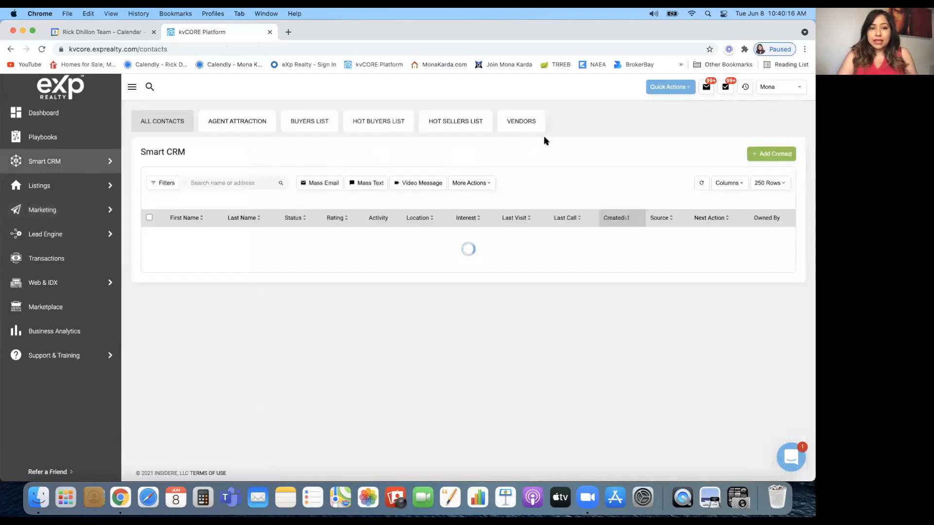
pyautogui.click(773, 156)
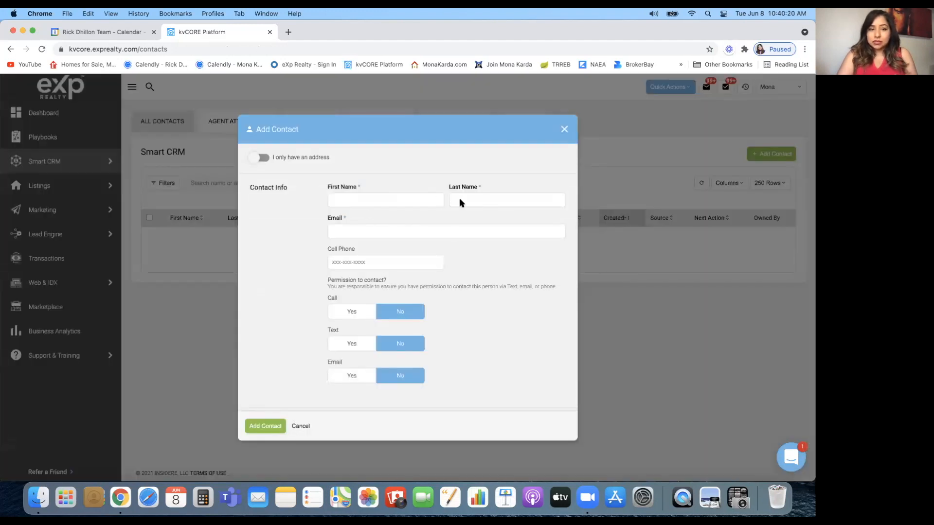
pyautogui.scroll(-5, 459, 336)
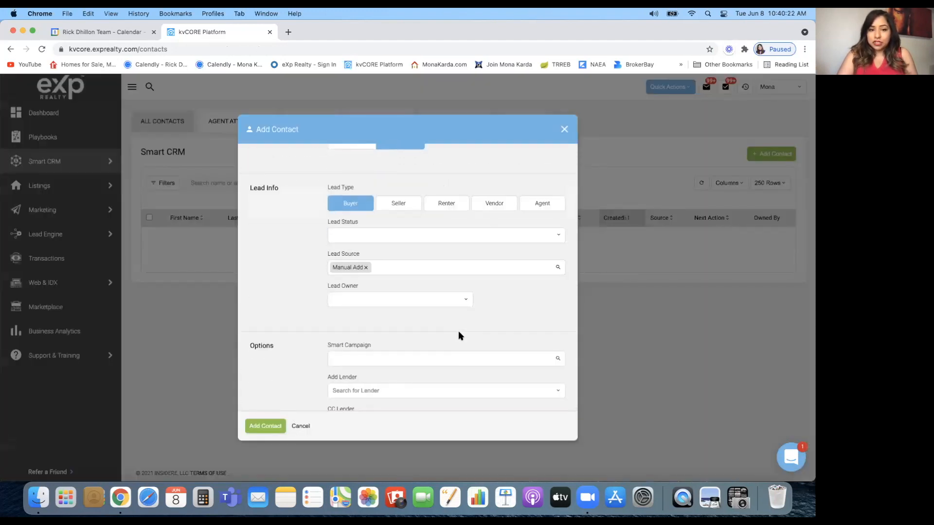
pyautogui.scroll(-2, 458, 335)
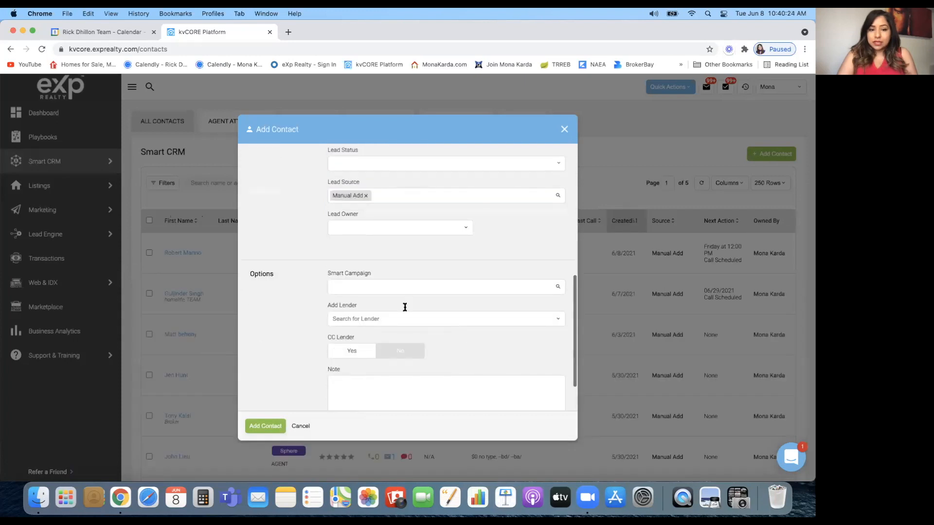
# Set the new contact's Smart Campaign to 'Just Listed - Mississauga'
pyautogui.click(381, 287)
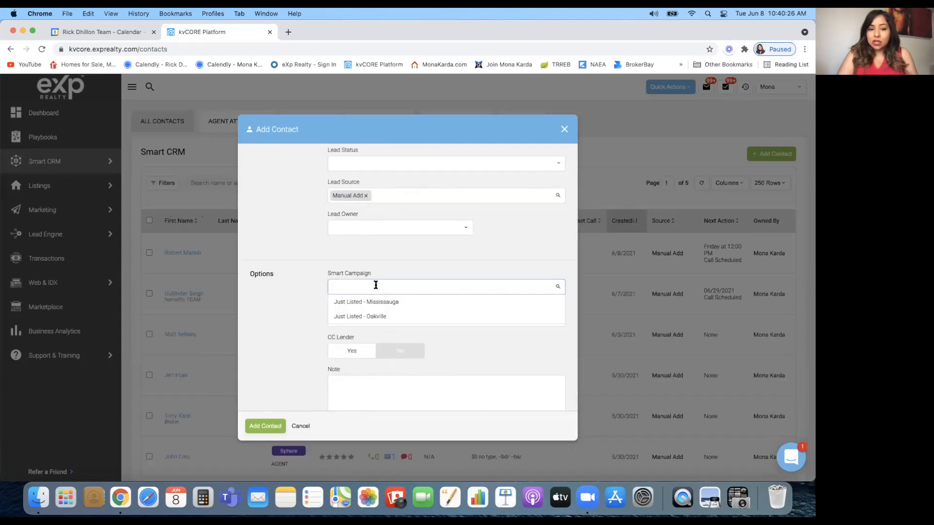
pyautogui.click(295, 319)
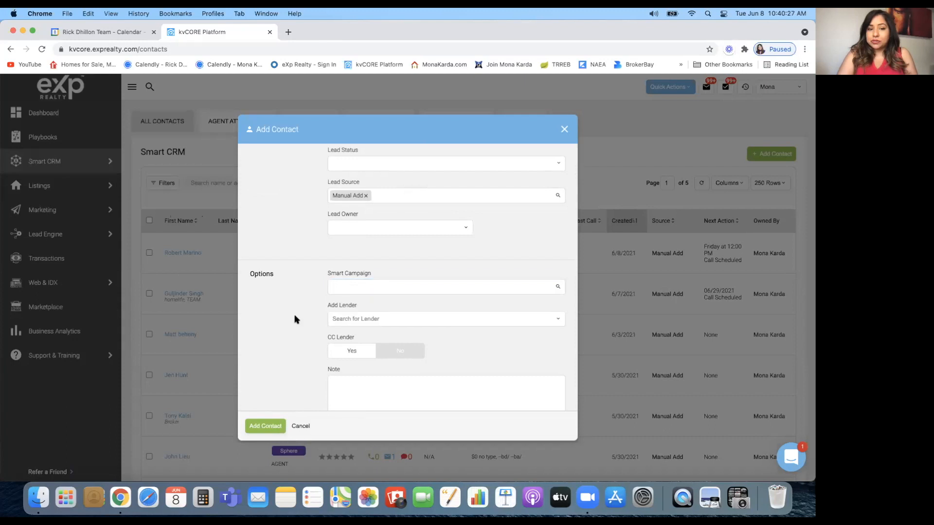
pyautogui.click(339, 286)
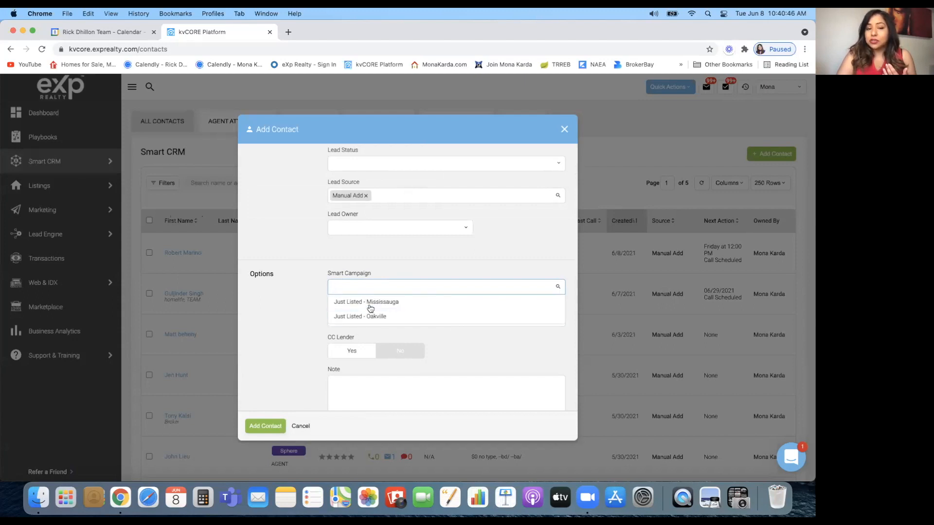
pyautogui.click(340, 303)
pyautogui.scroll(5, 266, 246)
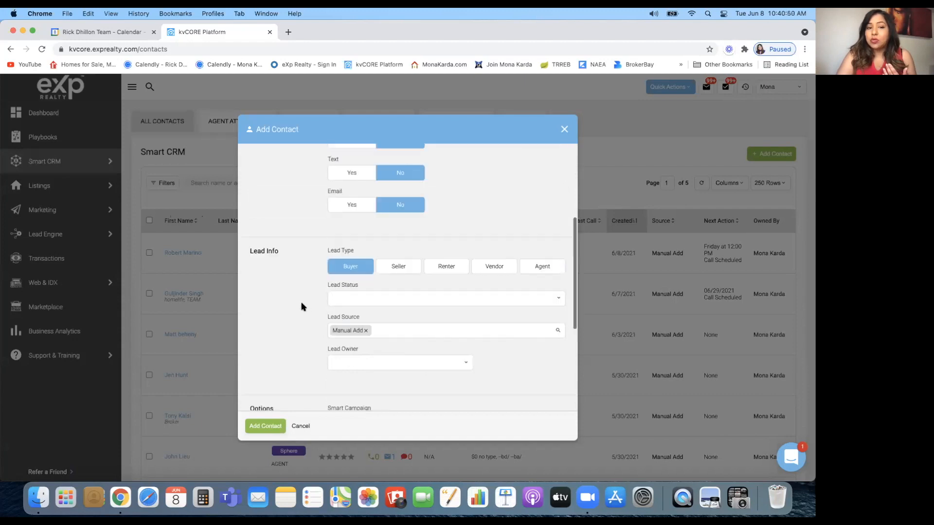
pyautogui.scroll(-5, 333, 272)
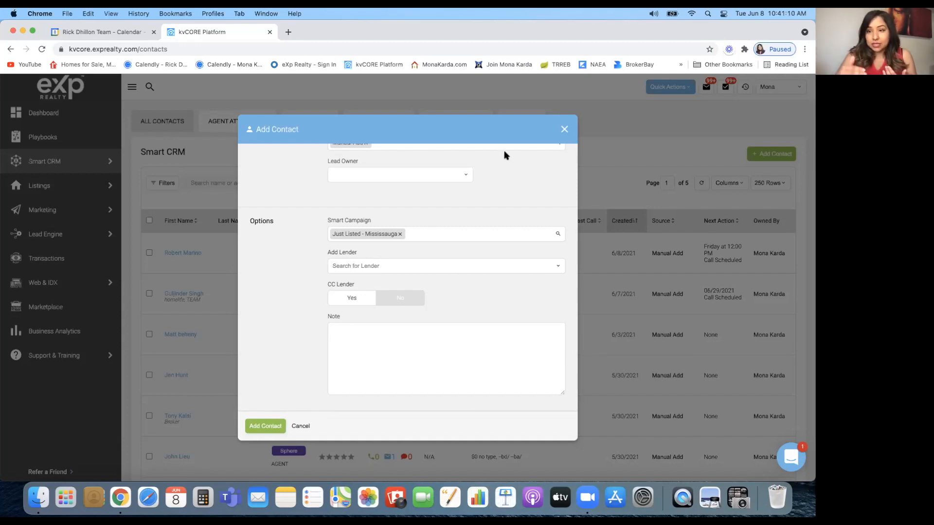
# Close the new contact form and go to Marketing > Smart Campaigns
pyautogui.click(564, 129)
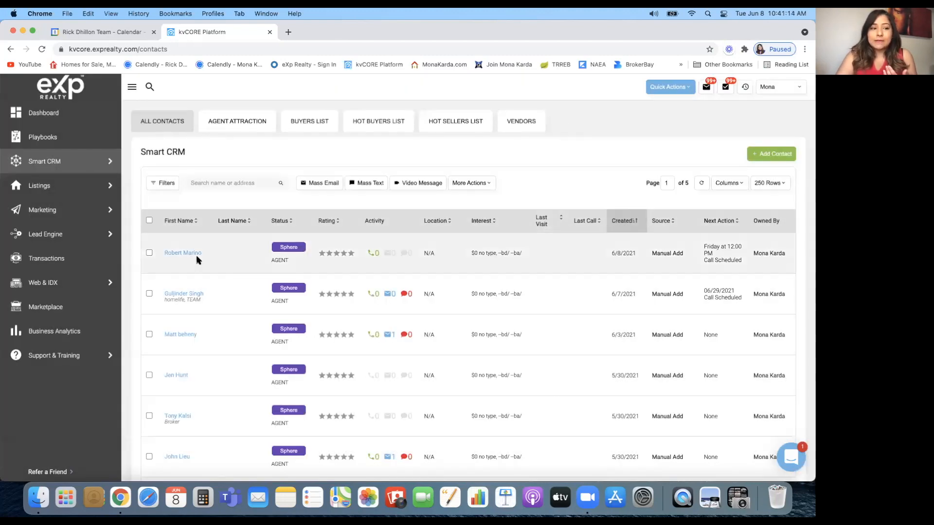
pyautogui.scroll(-5, 198, 257)
pyautogui.moveTo(104, 188)
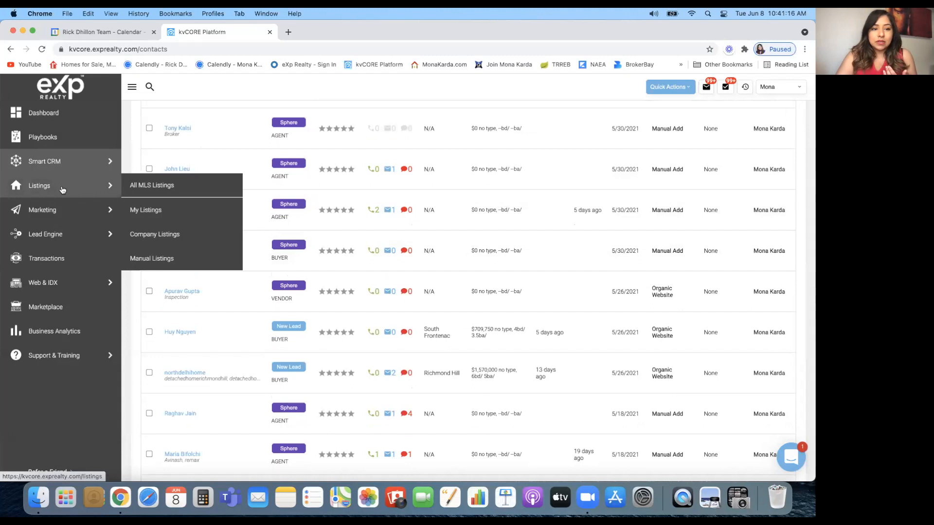
pyautogui.moveTo(104, 210)
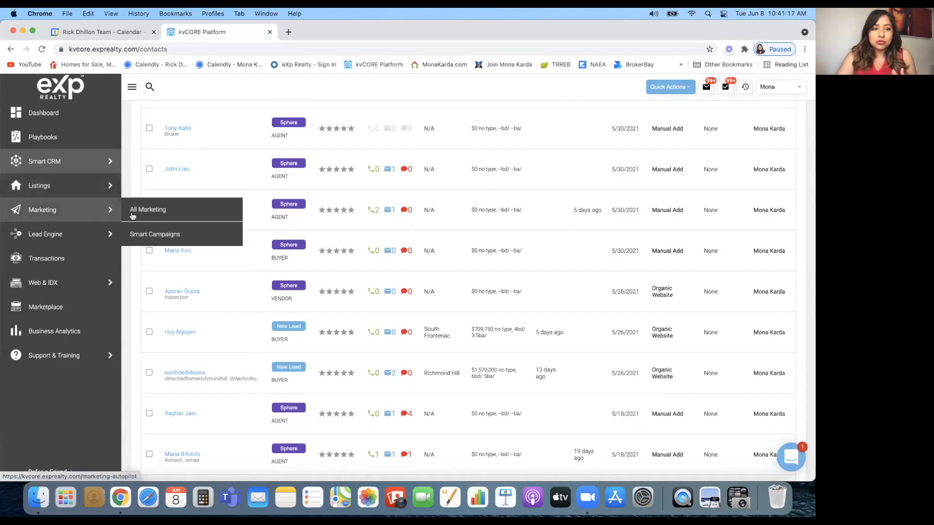
pyautogui.click(155, 233)
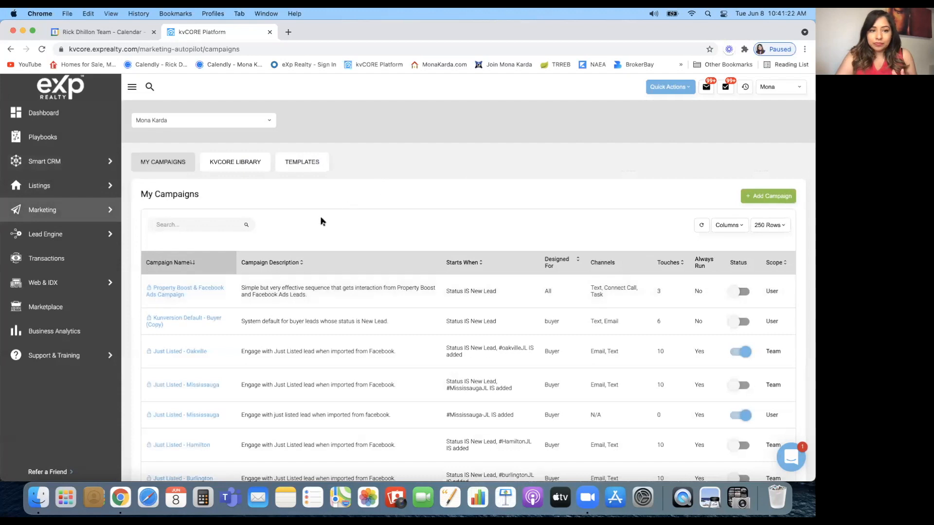
pyautogui.scroll(-2, 322, 219)
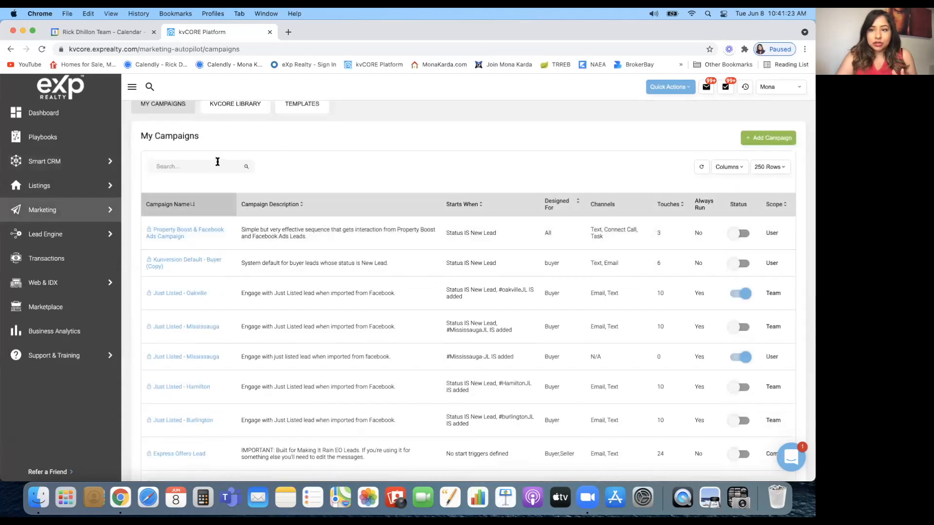
# Review the Columns options and scroll through the 10 campaigns in My Campaigns
pyautogui.click(742, 172)
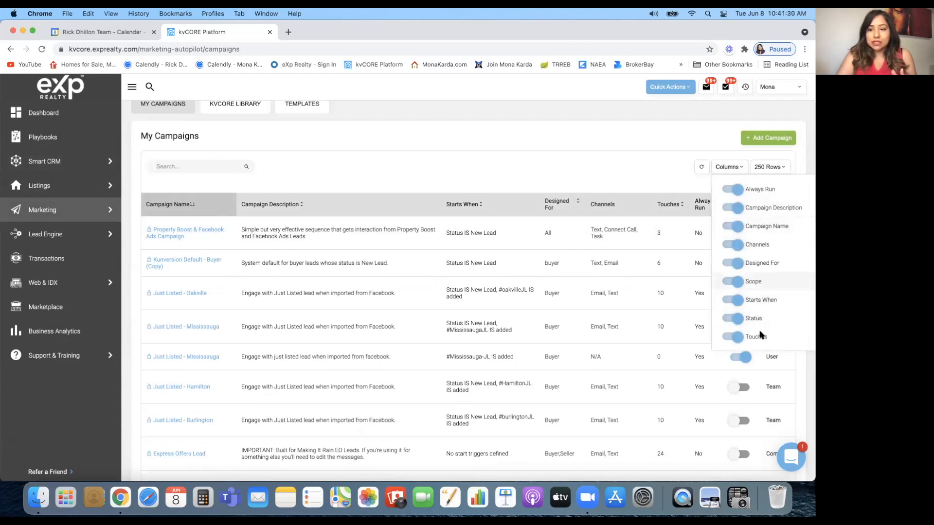
pyautogui.click(644, 169)
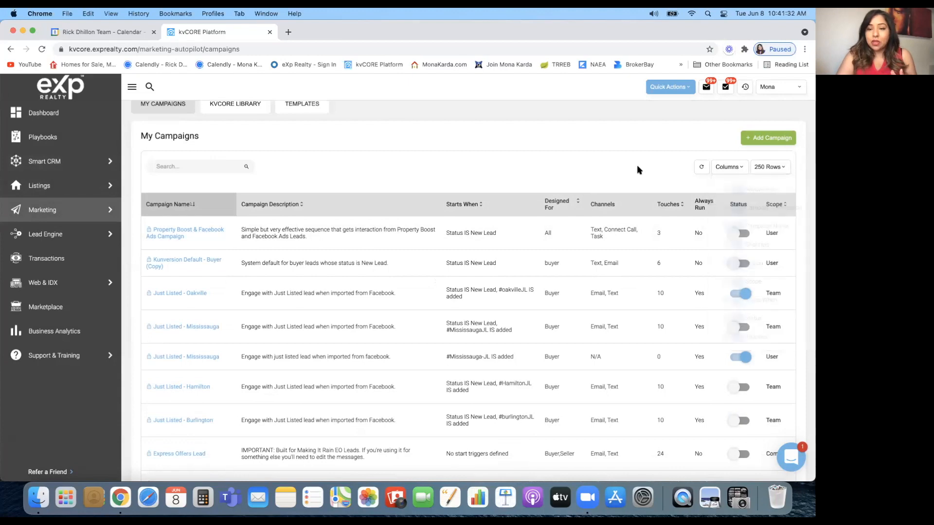
pyautogui.scroll(-3, 551, 369)
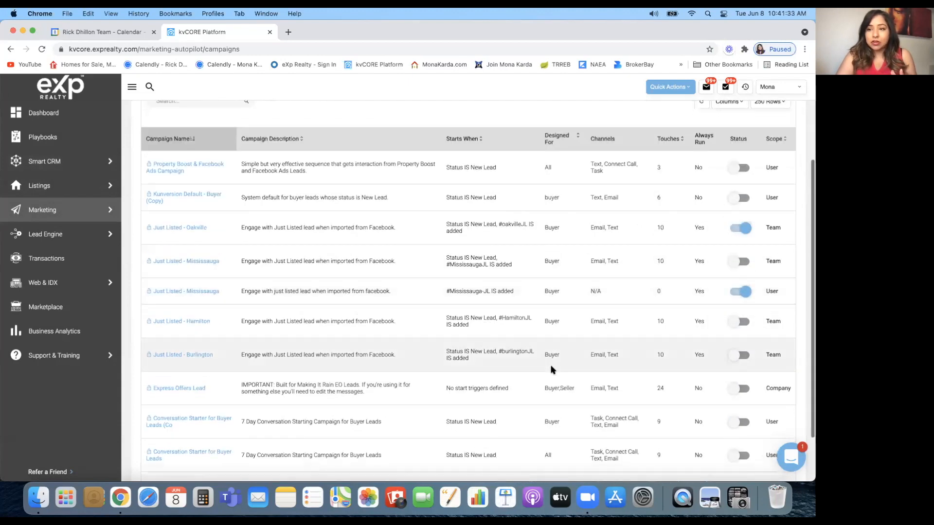
pyautogui.scroll(-3, 551, 370)
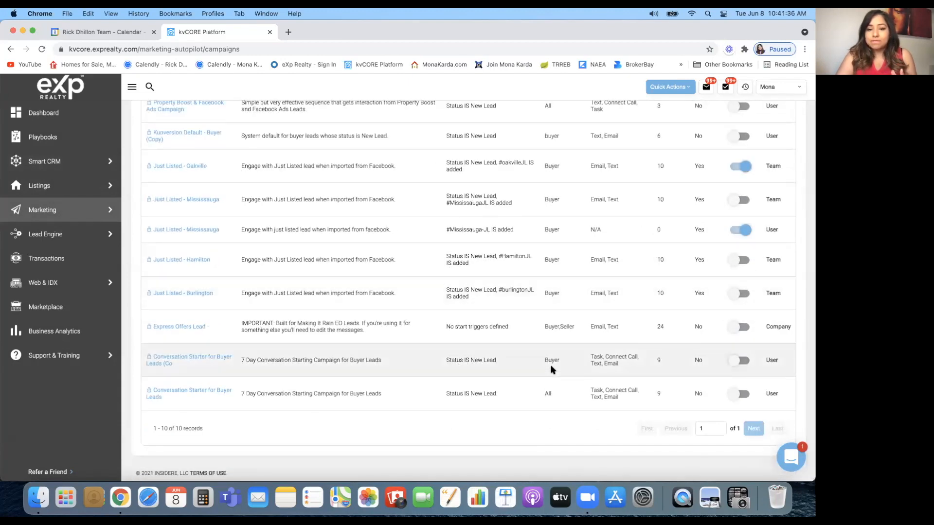
pyautogui.scroll(9, 551, 370)
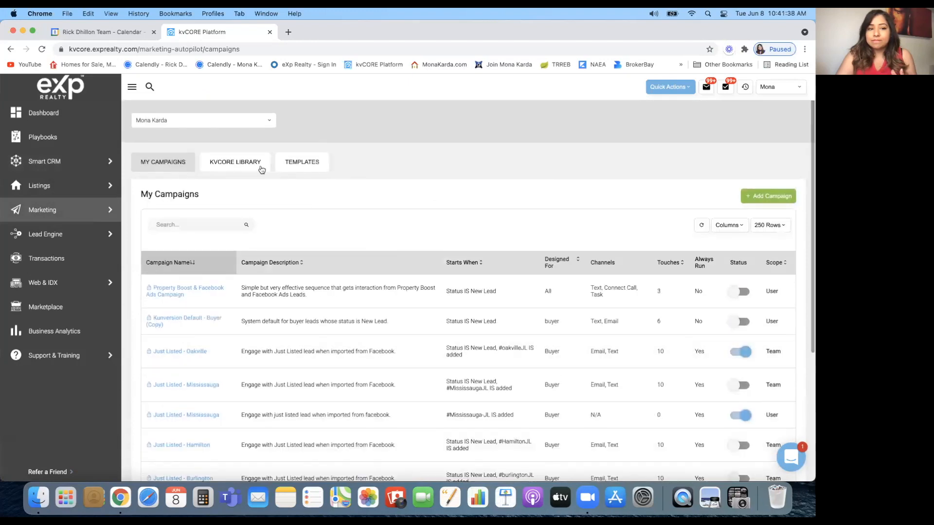
pyautogui.click(259, 165)
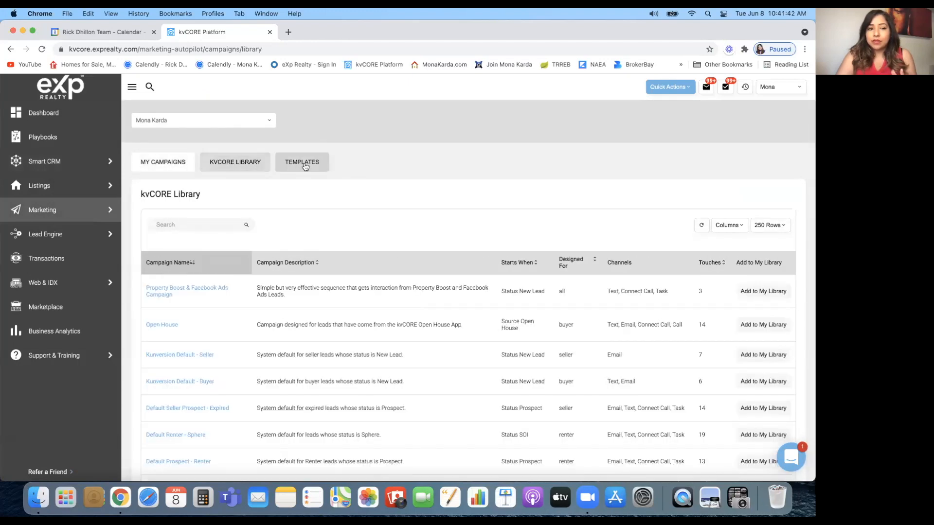
pyautogui.click(306, 167)
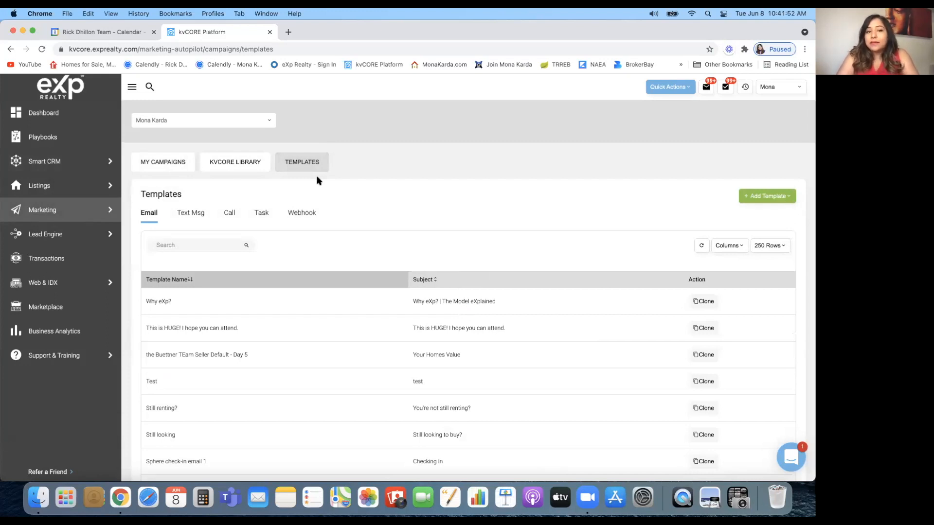
pyautogui.scroll(-2, 264, 358)
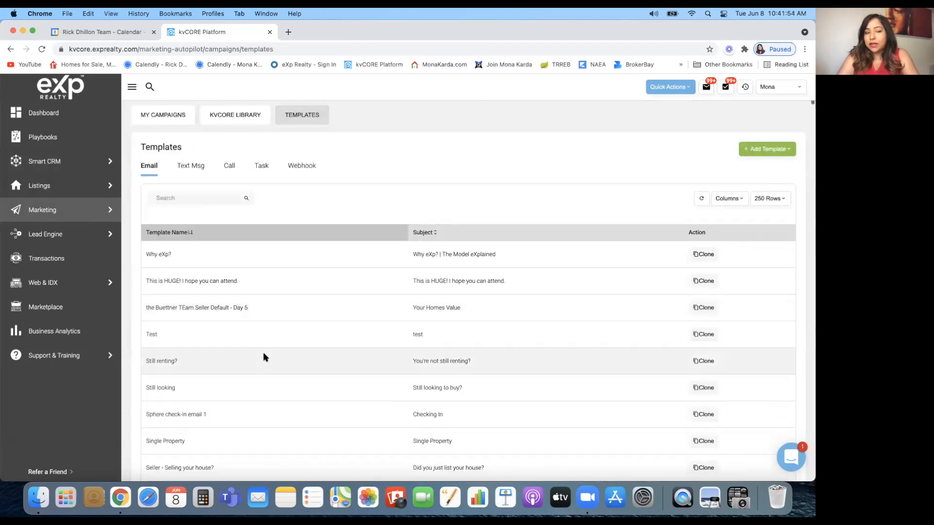
pyautogui.scroll(-2, 264, 358)
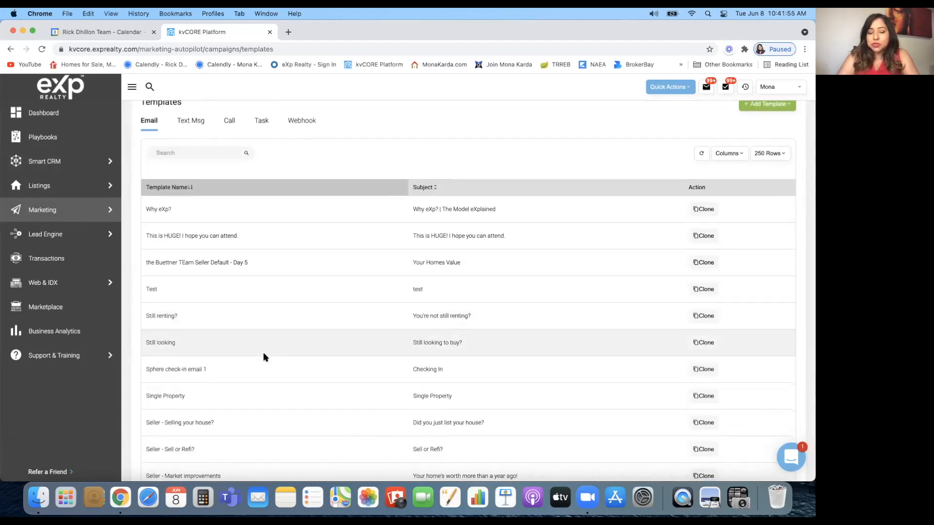
pyautogui.scroll(-1, 264, 357)
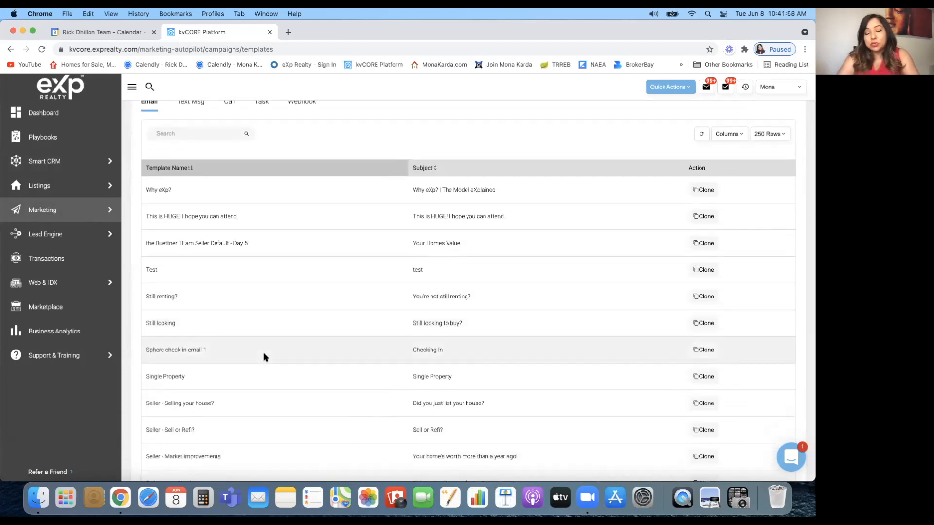
pyautogui.scroll(5, 264, 357)
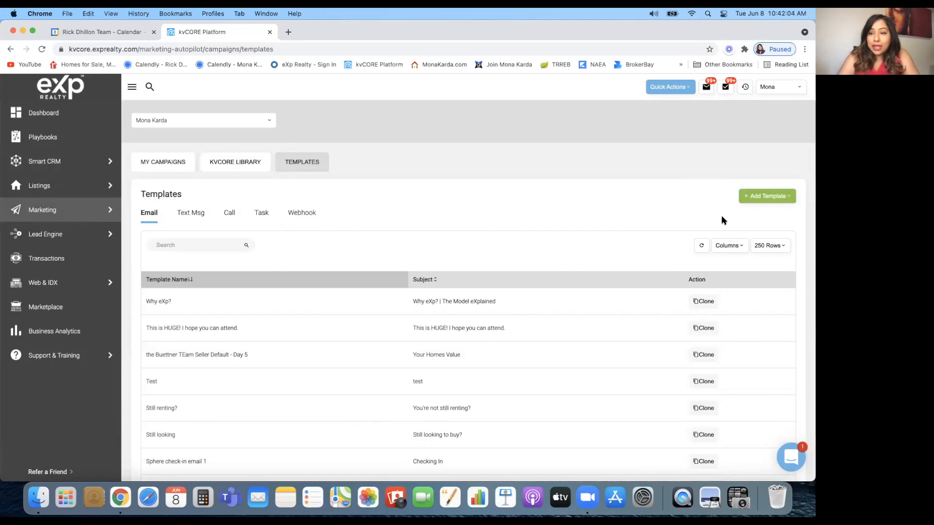
pyautogui.click(219, 165)
pyautogui.click(163, 162)
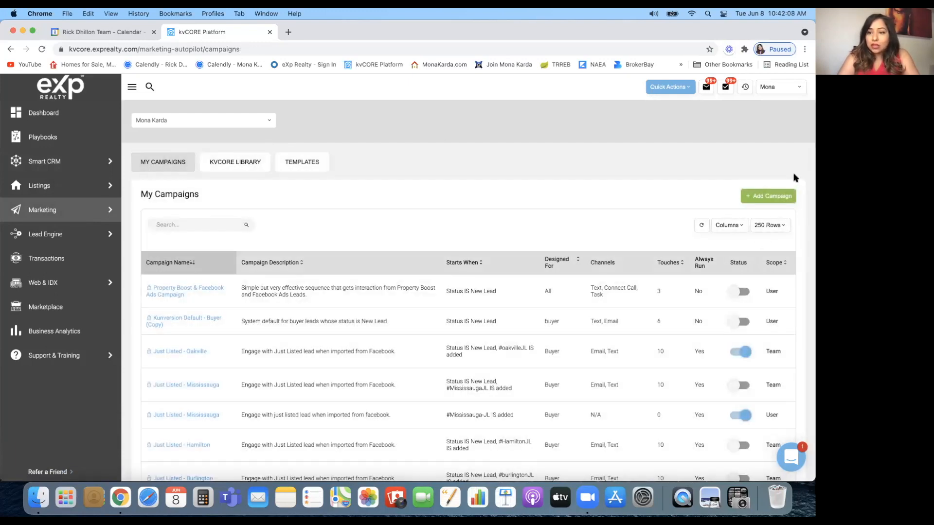
# Create a new campaign triggered when a lead is new from the Manual Add source
pyautogui.click(778, 198)
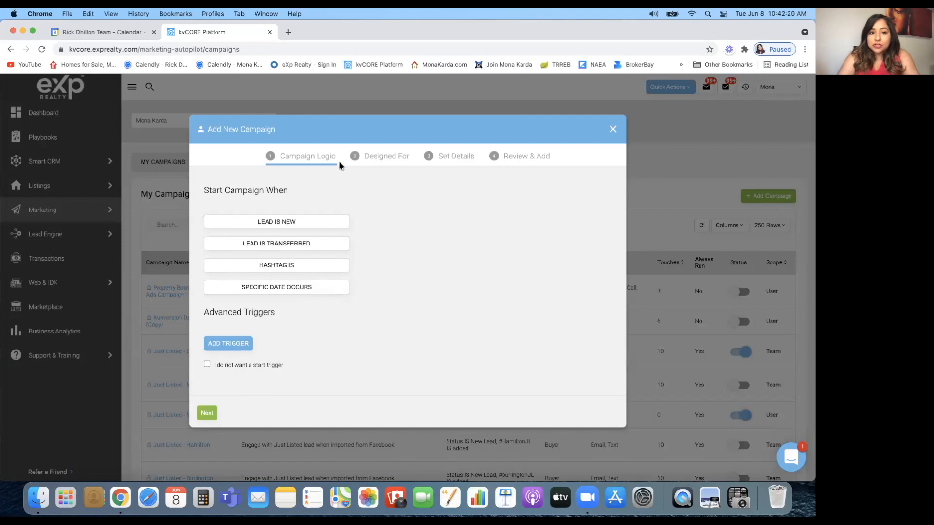
pyautogui.click(384, 158)
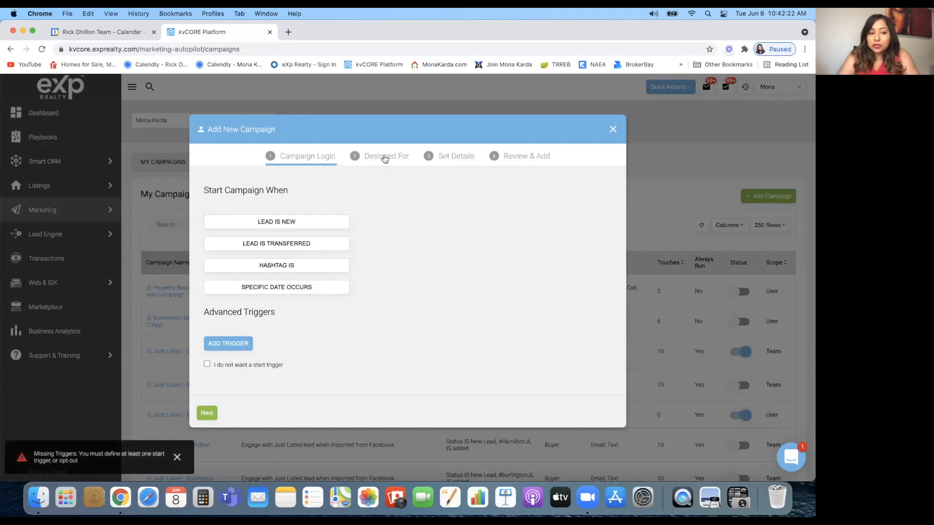
pyautogui.click(303, 221)
pyautogui.click(410, 224)
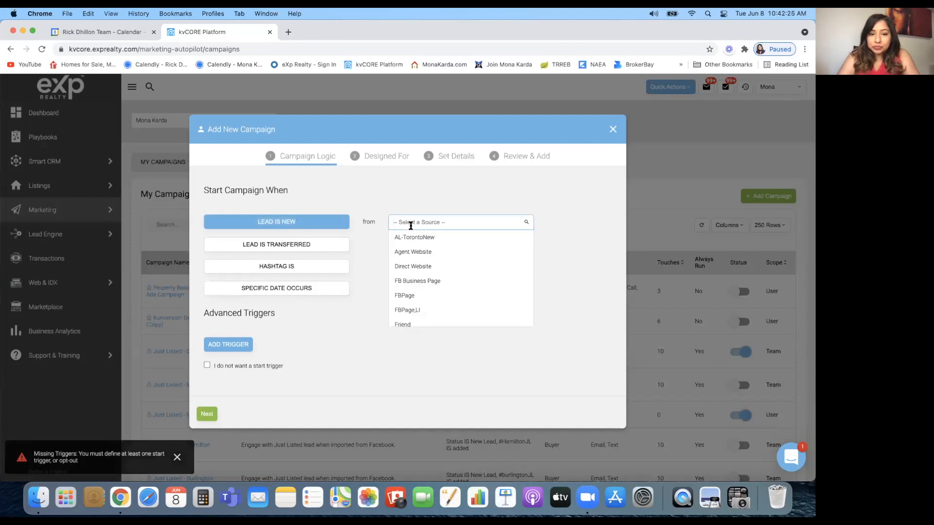
pyautogui.scroll(-2, 418, 275)
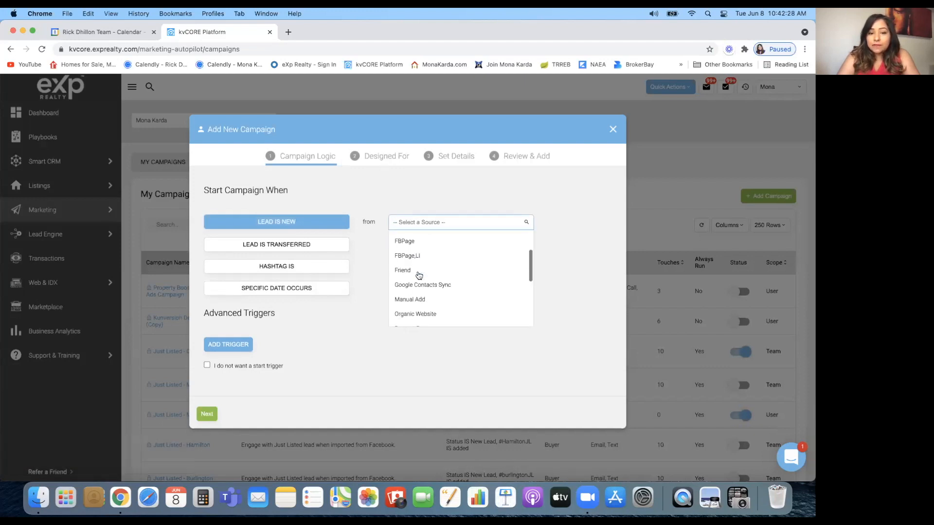
pyautogui.scroll(-1, 418, 277)
pyautogui.click(414, 272)
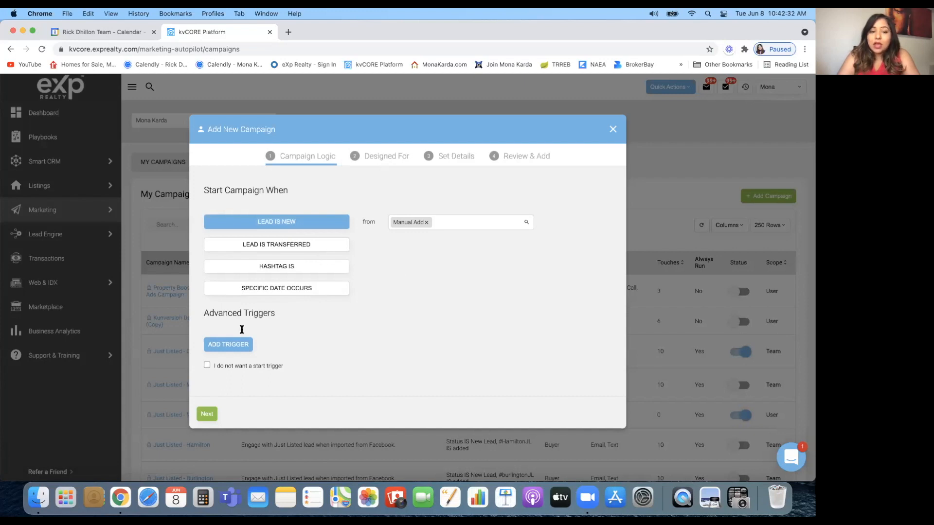
# Advance the campaign wizard to the details step with Buyer kept as the audience
pyautogui.click(388, 159)
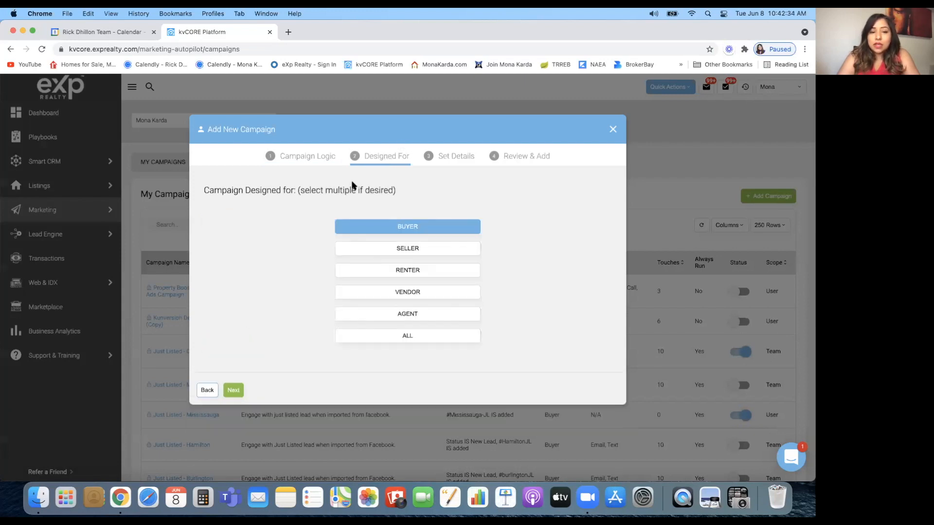
pyautogui.click(423, 228)
pyautogui.click(424, 228)
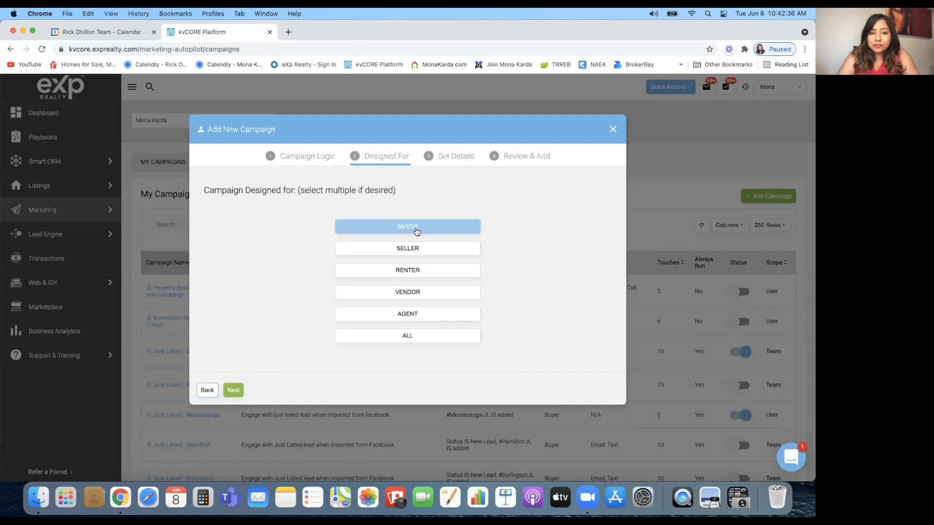
pyautogui.click(233, 392)
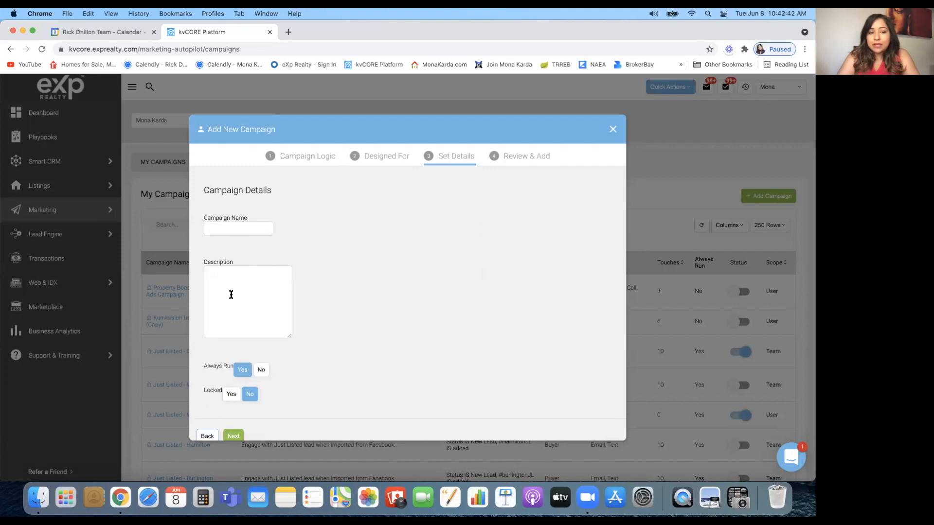
pyautogui.scroll(-1, 231, 295)
pyautogui.scroll(1, 399, 254)
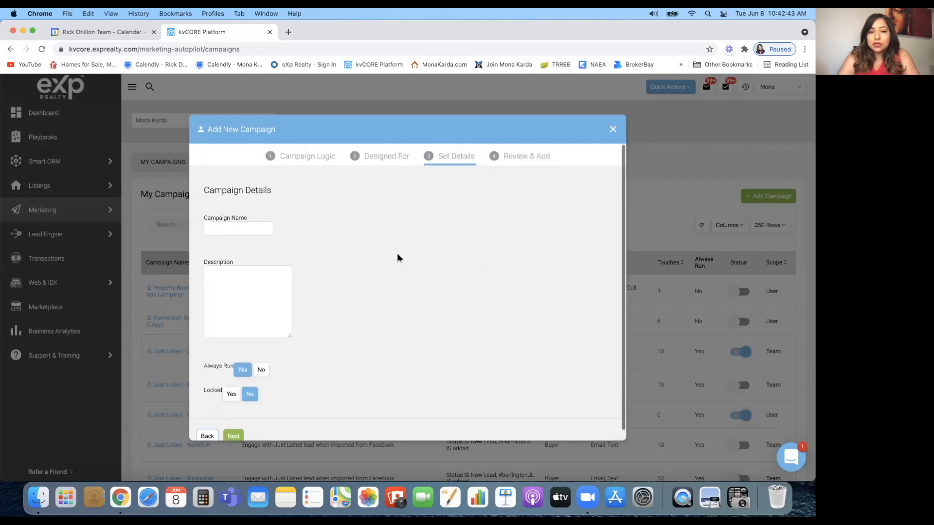
# Close the wizard and confirm discarding the unfinished campaign
pyautogui.click(532, 168)
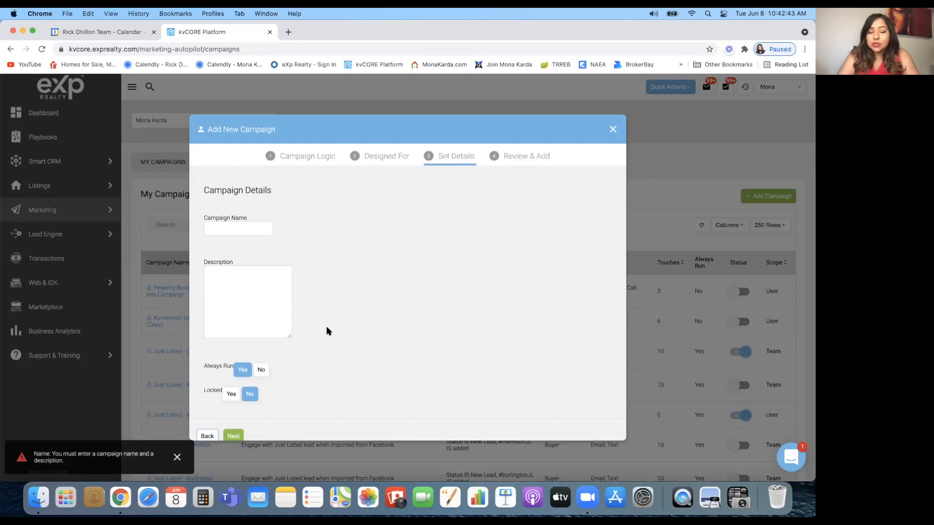
pyautogui.click(614, 131)
pyautogui.click(384, 268)
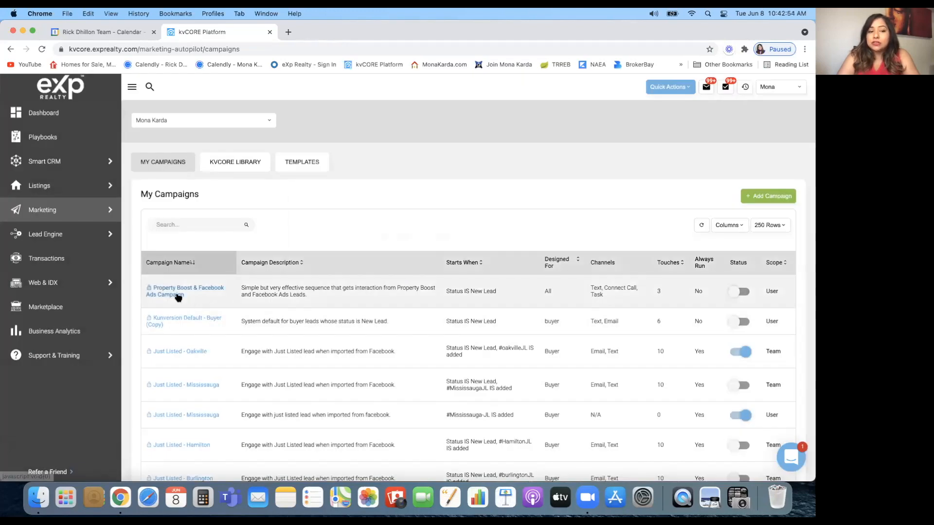
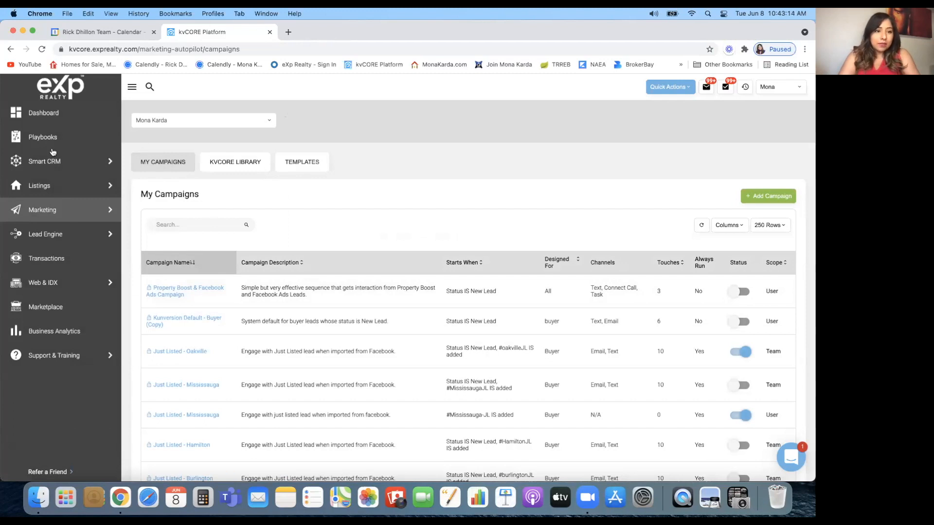
# Choose All MLS Listings from the Listings sidebar menu to show the 40-page listings table
pyautogui.moveTo(56, 187)
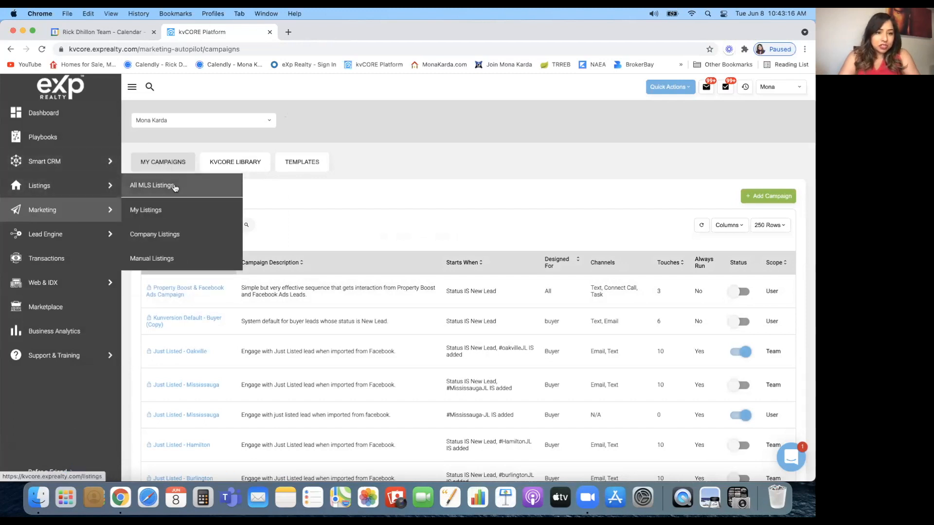
pyautogui.click(176, 188)
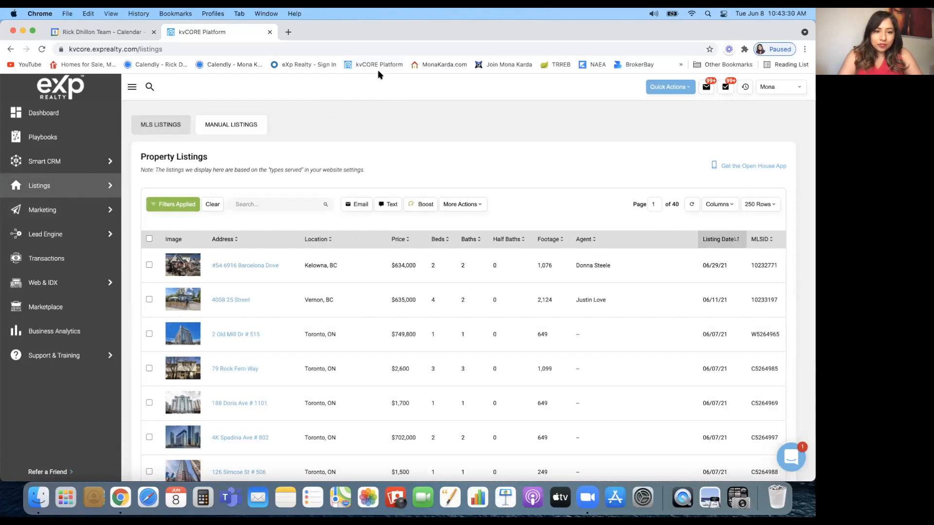
pyautogui.click(254, 201)
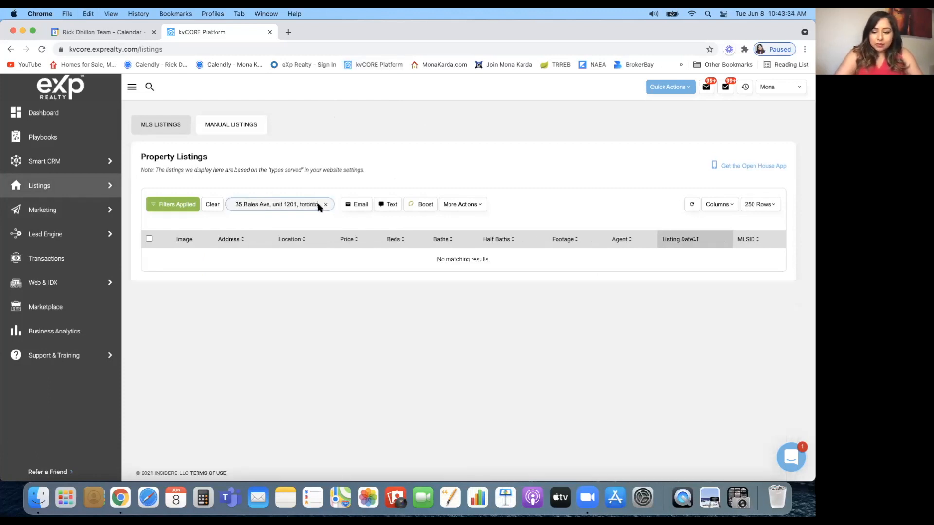
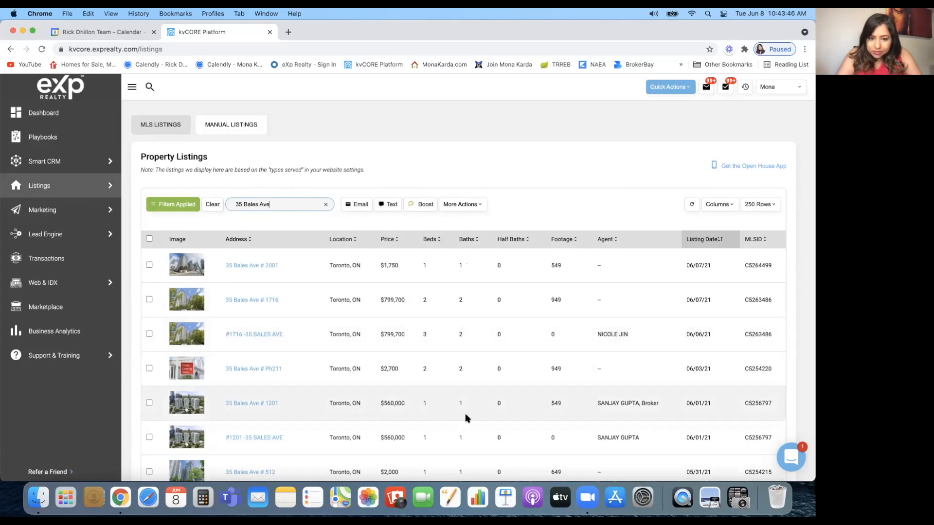
pyautogui.click(149, 403)
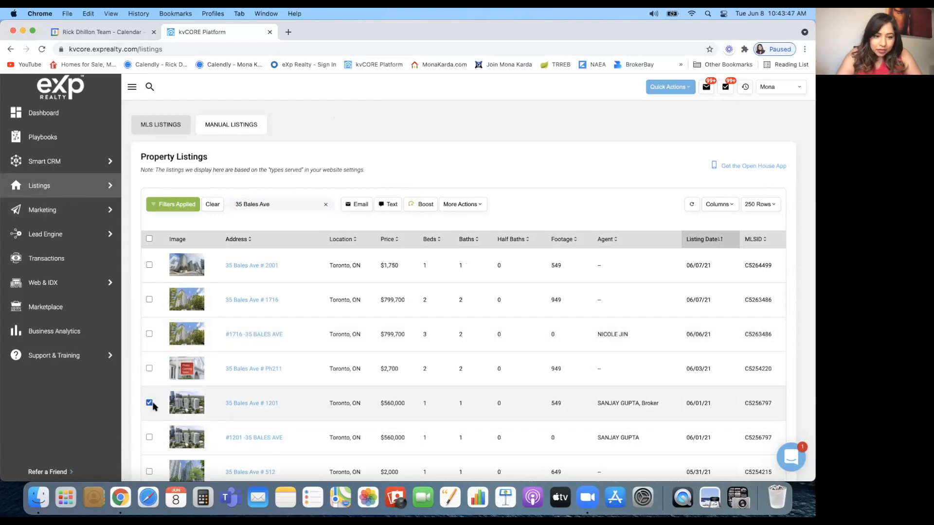
pyautogui.click(253, 404)
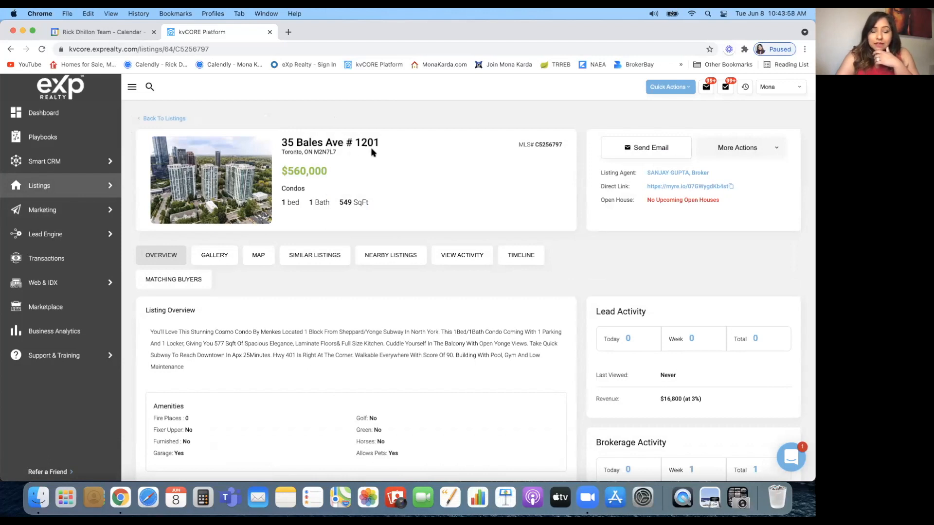
# Scroll through the # 1201 listing's overview, general and exterior features, then back up
pyautogui.scroll(-1, 372, 152)
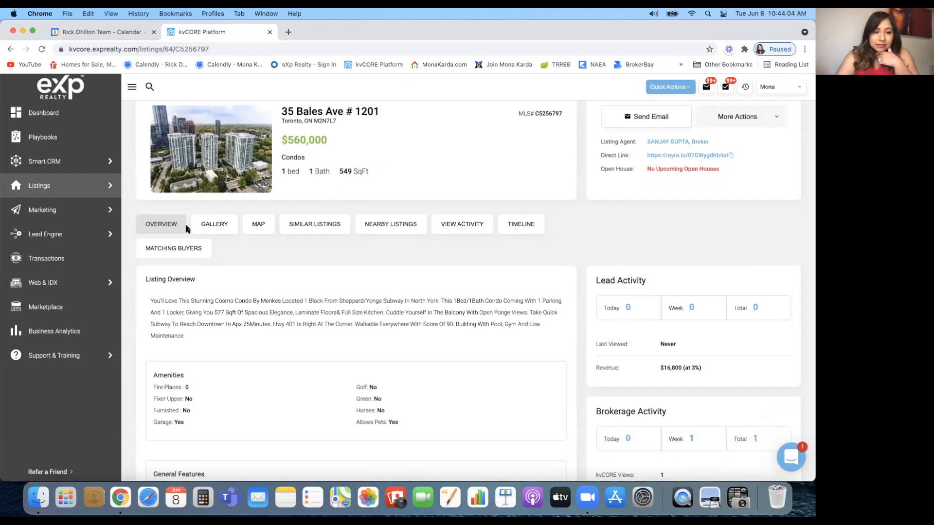
pyautogui.scroll(-2, 197, 307)
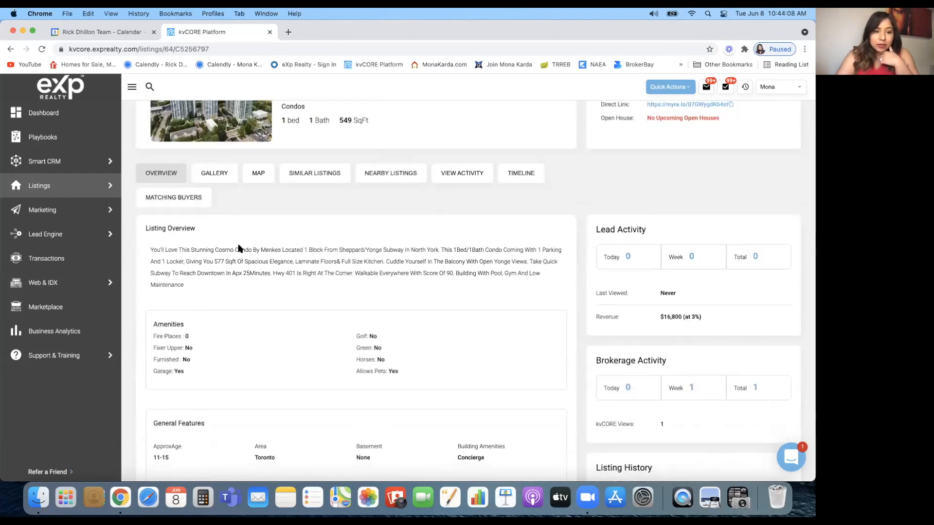
pyautogui.scroll(-10, 258, 332)
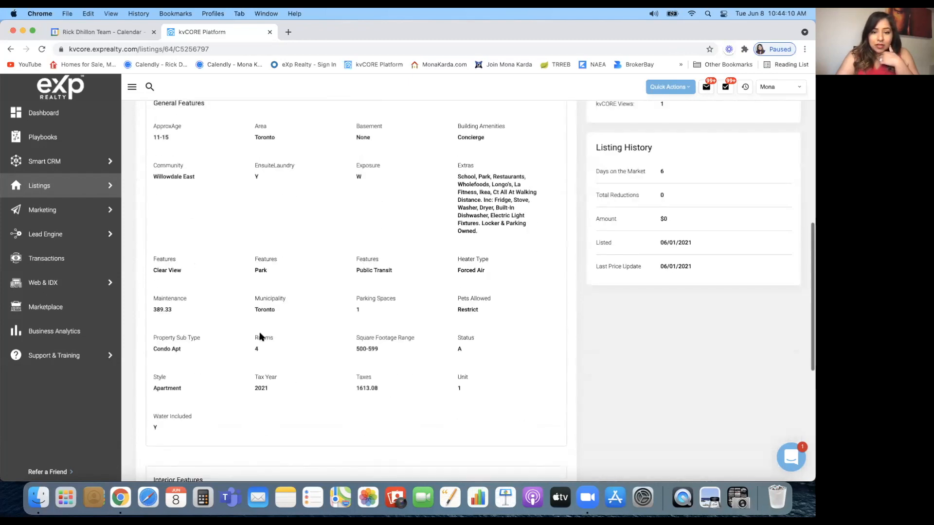
pyautogui.scroll(-5, 259, 336)
pyautogui.scroll(15, 259, 336)
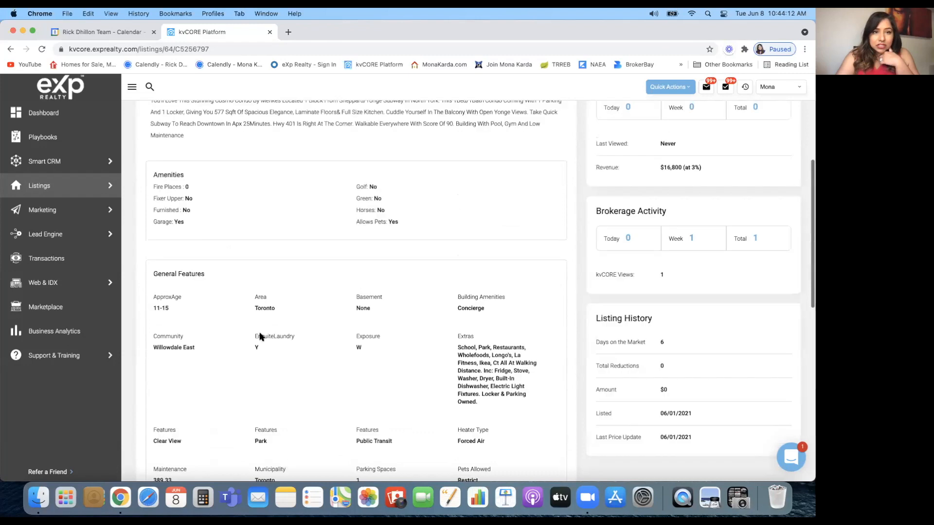
pyautogui.scroll(2, 208, 202)
pyautogui.scroll(1, 206, 202)
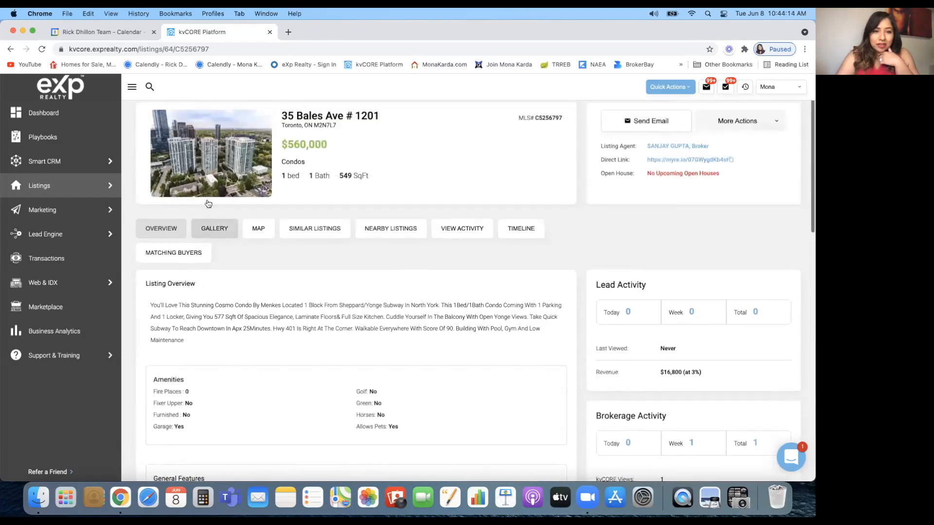
# Open the listing's photo gallery and view two living-room photos enlarged
pyautogui.click(206, 234)
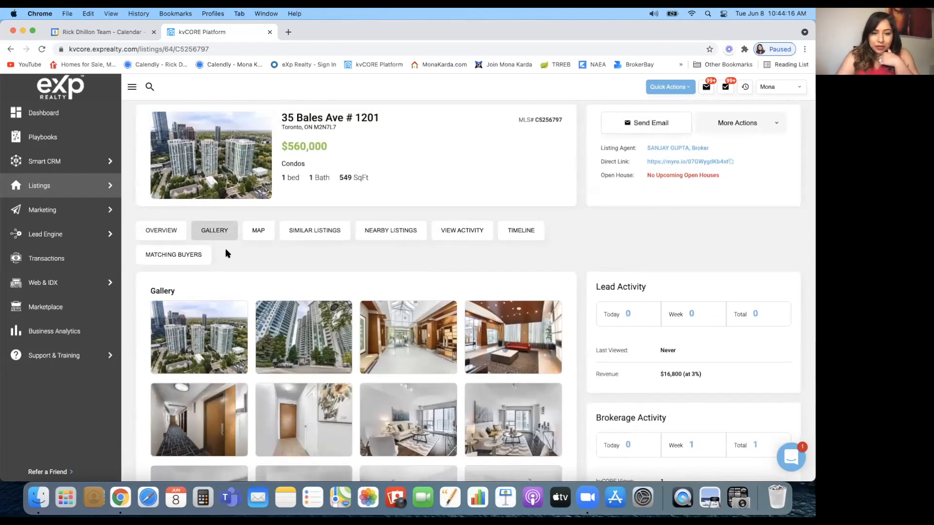
pyautogui.scroll(-4, 176, 350)
pyautogui.scroll(-4, 175, 349)
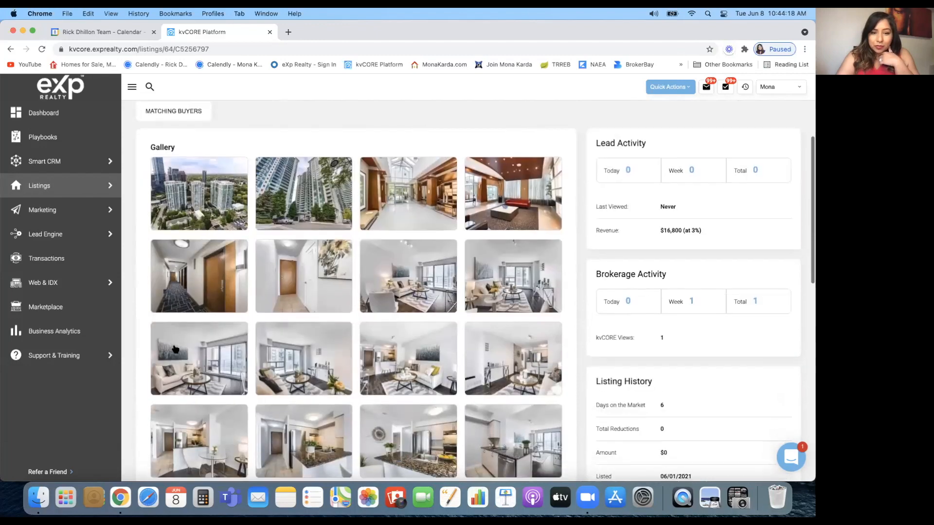
pyautogui.click(399, 236)
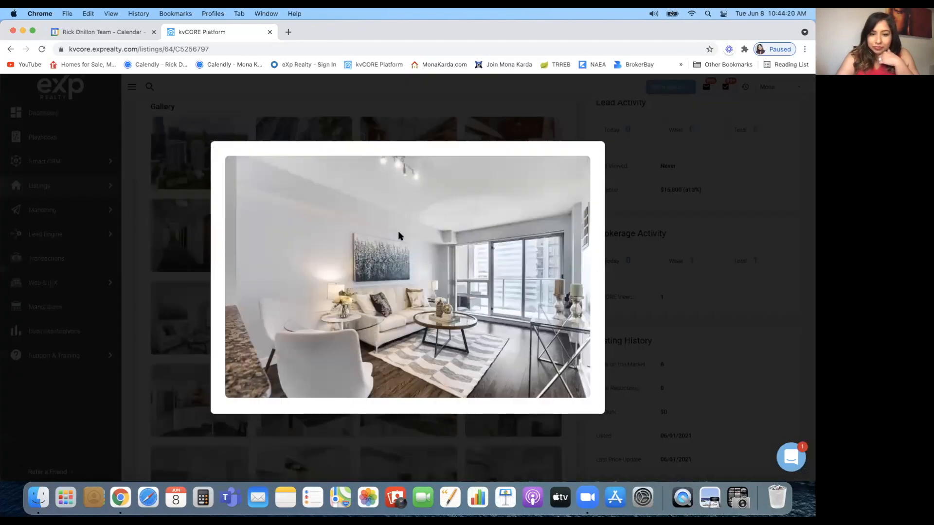
pyautogui.click(193, 158)
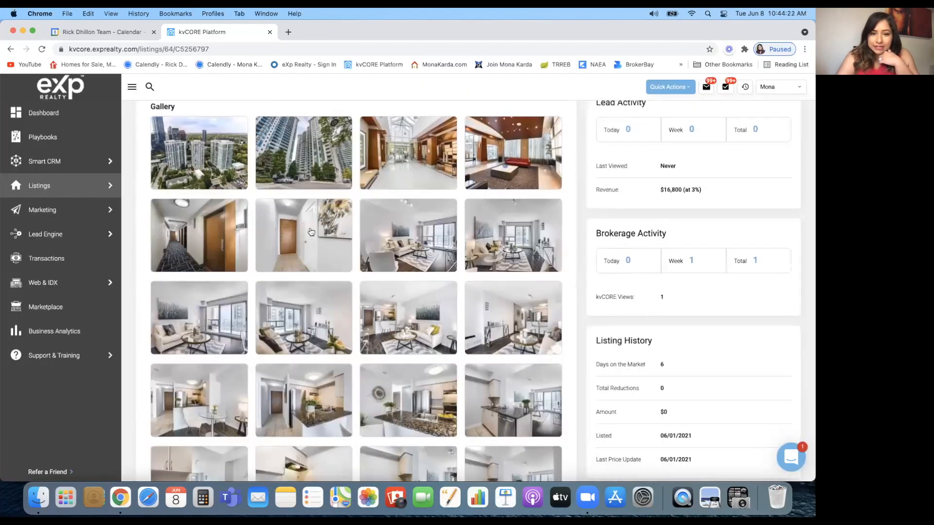
pyautogui.scroll(-2, 273, 292)
pyautogui.click(222, 288)
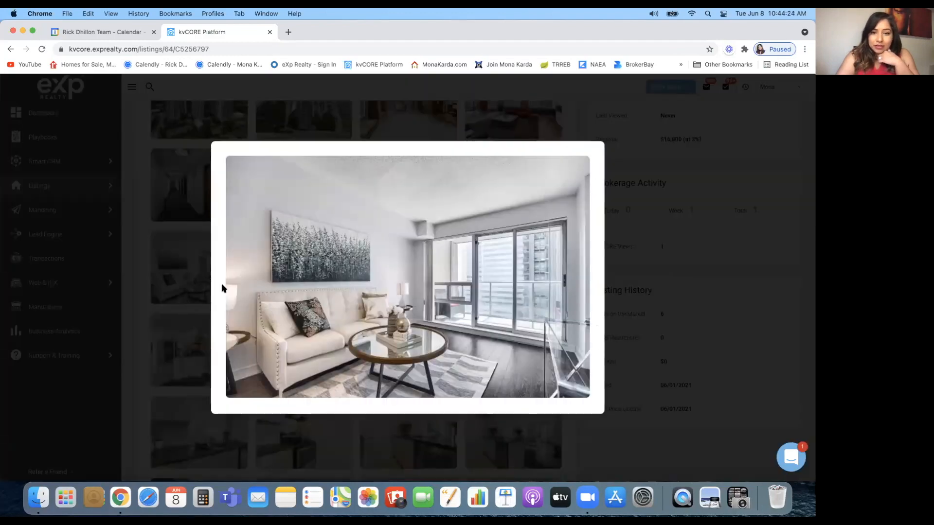
pyautogui.click(204, 245)
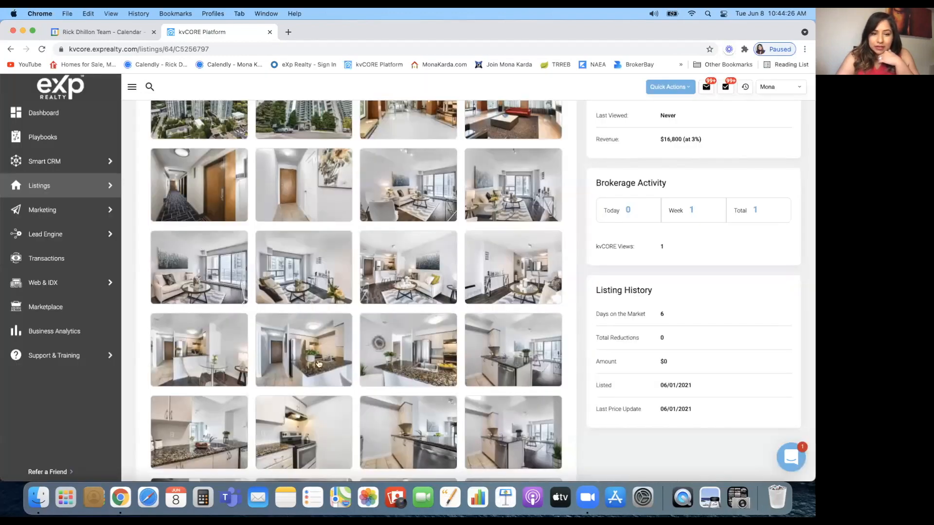
# View the kitchen and laundry/bathroom photos enlarged, browsing to the gallery's end
pyautogui.scroll(-4, 375, 292)
pyautogui.click(376, 290)
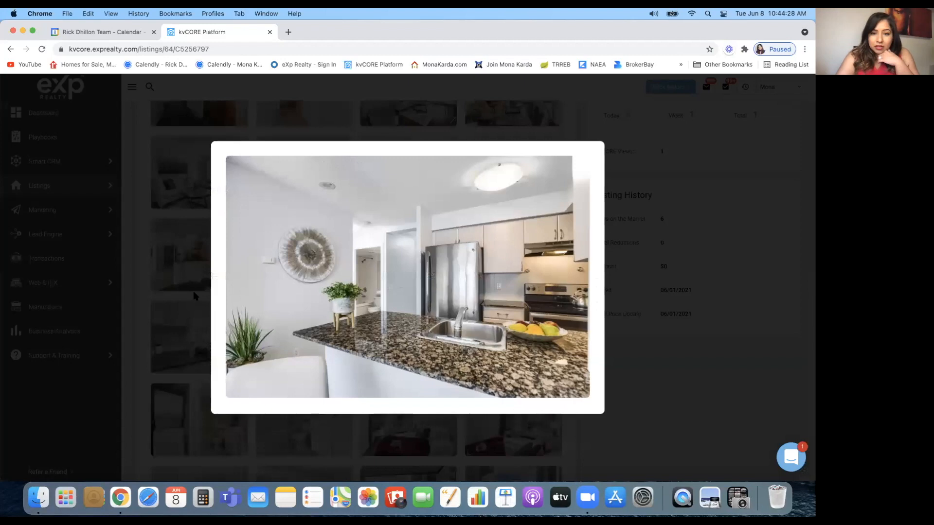
pyautogui.click(146, 309)
pyautogui.scroll(-4, 265, 371)
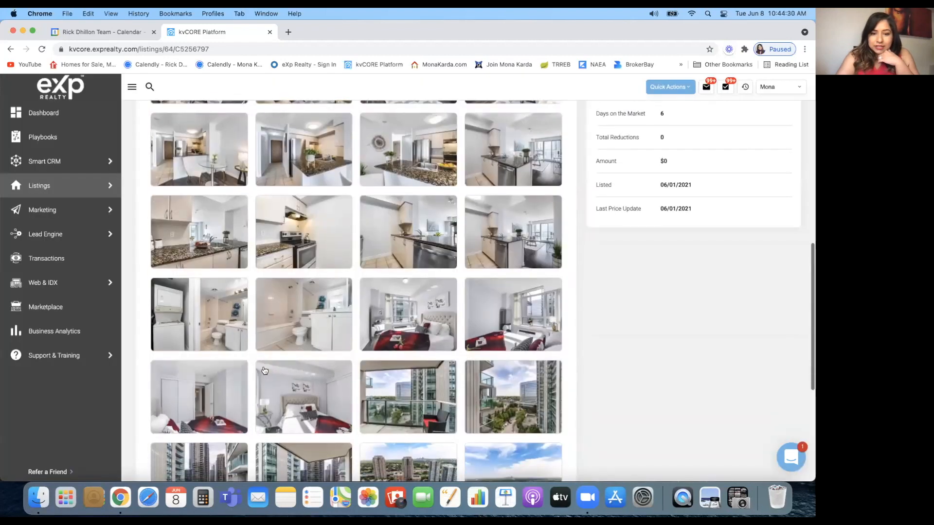
pyautogui.click(189, 322)
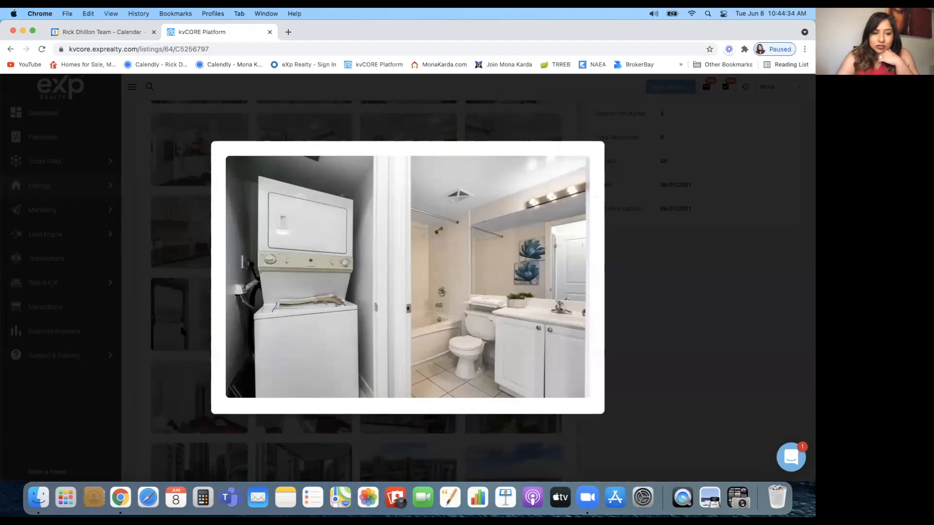
pyautogui.click(146, 355)
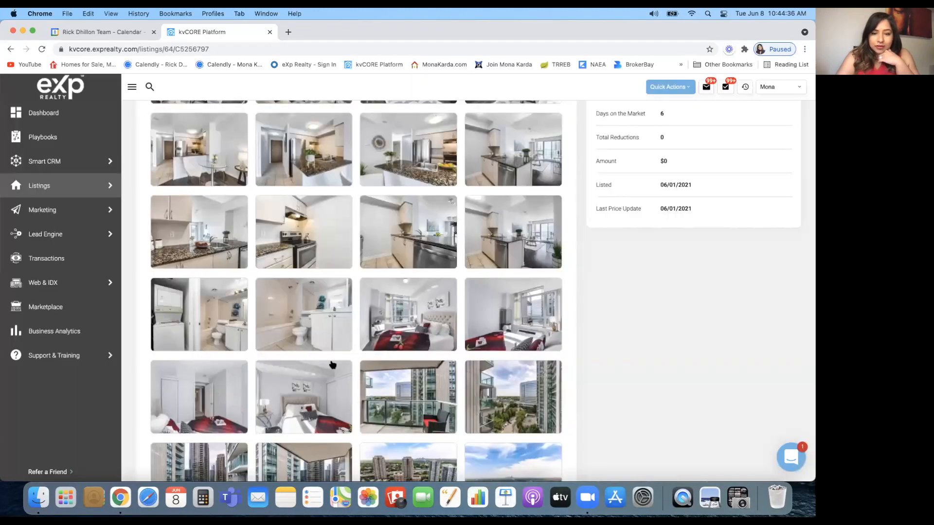
pyautogui.scroll(-5, 332, 365)
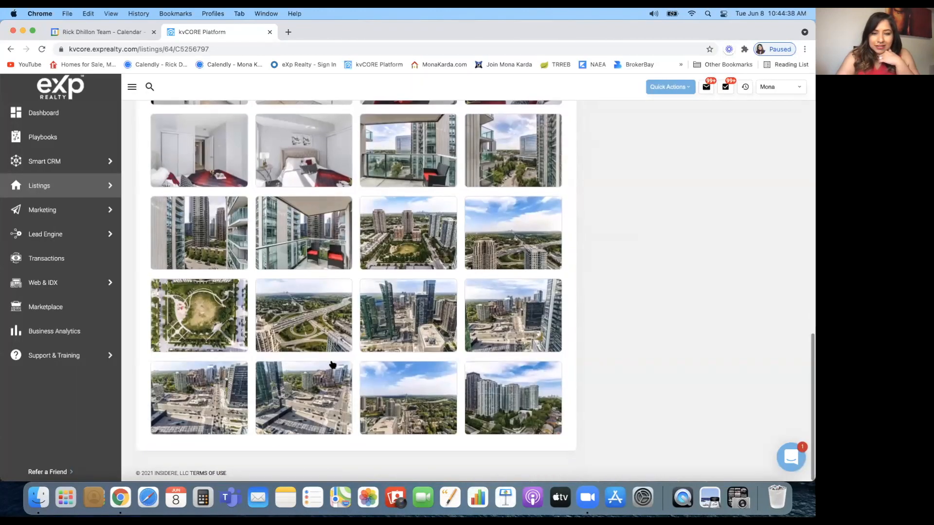
pyautogui.scroll(10, 332, 364)
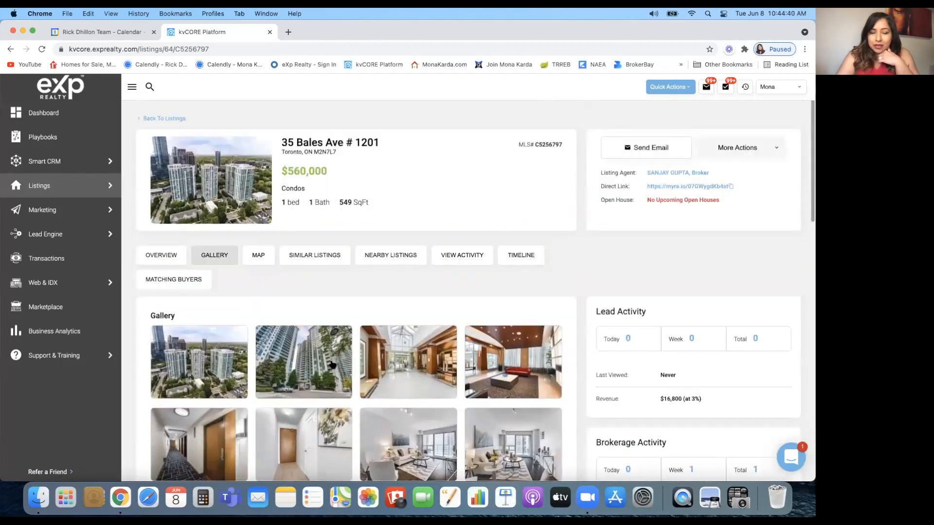
# Start a Facebook post of the listing, then select its Listing Overview paragraph in kvCORE
pyautogui.click(778, 149)
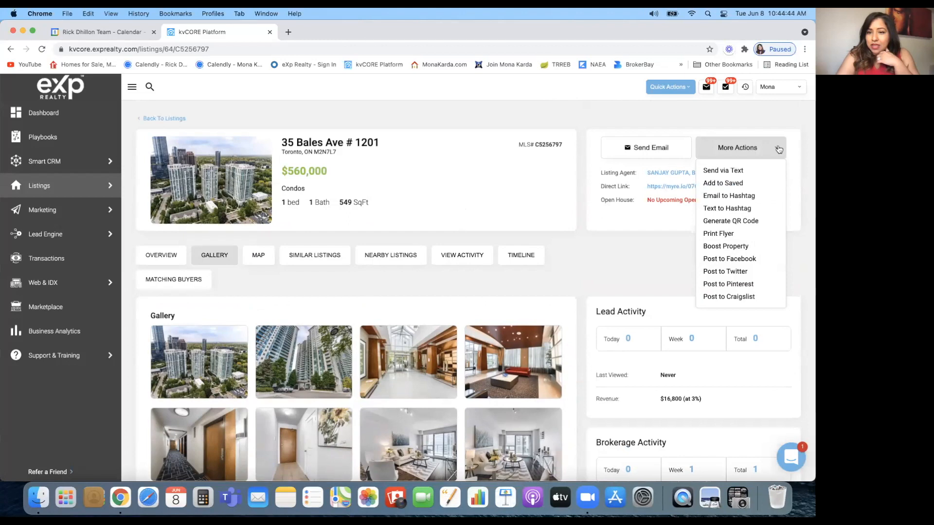
pyautogui.click(735, 259)
pyautogui.click(229, 32)
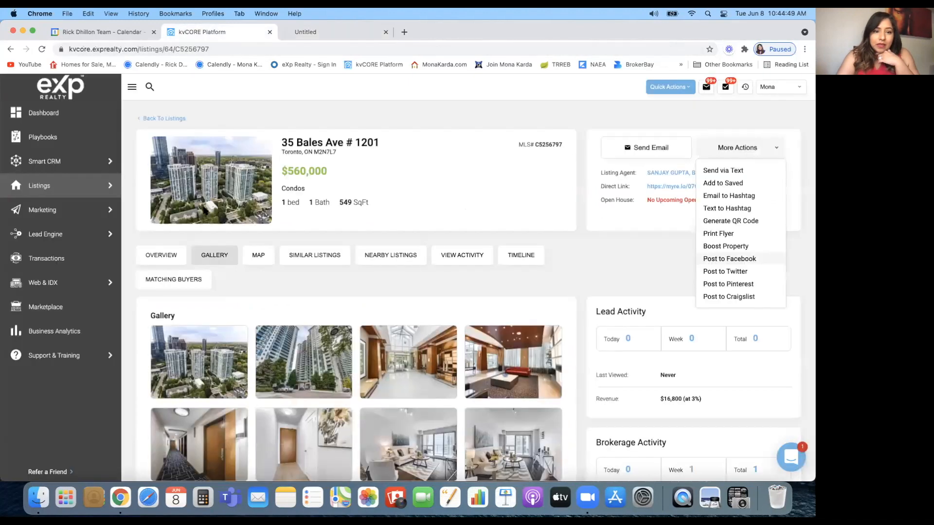
pyautogui.click(168, 256)
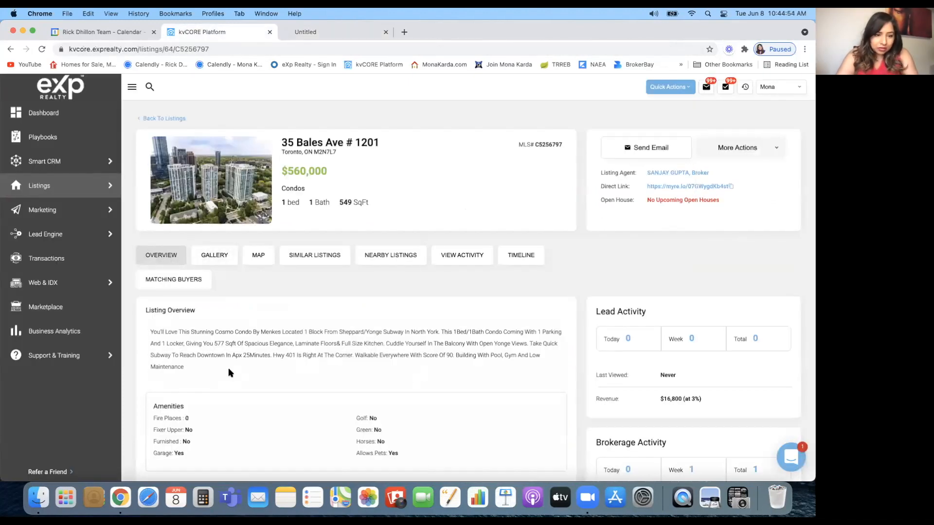
pyautogui.moveTo(187, 368); pyautogui.dragTo(142, 336)
pyautogui.press('super+c')
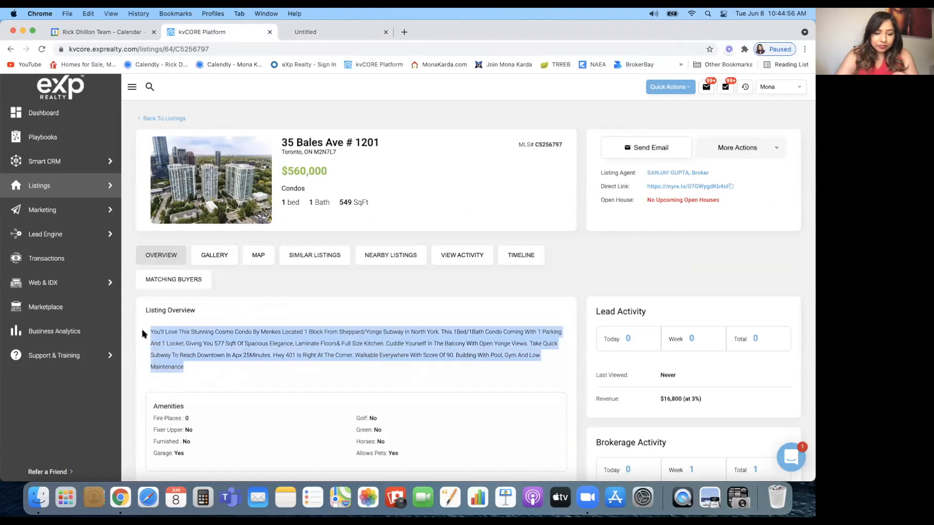
# Paste the listing description into the Facebook post, trim its end, and add #MonaKarda #Condosforsale
pyautogui.click(342, 35)
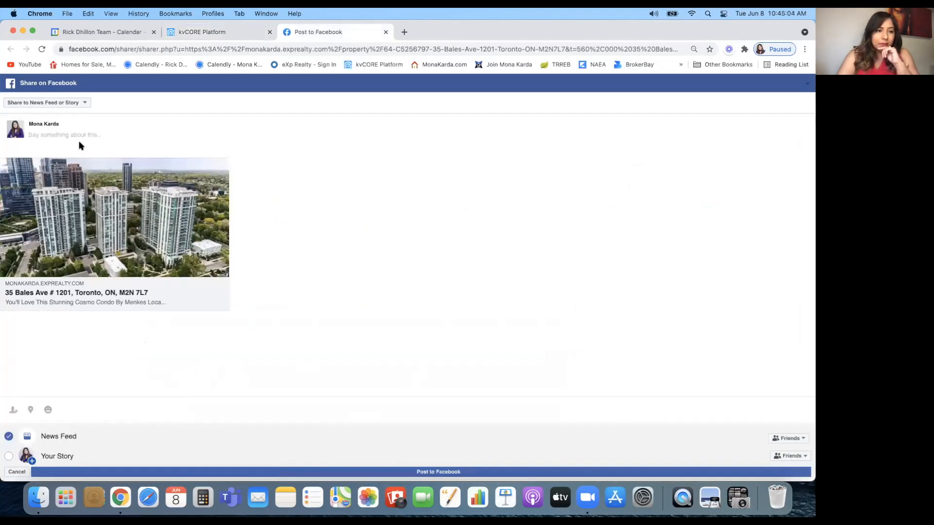
pyautogui.click(70, 140)
pyautogui.press('super+v')
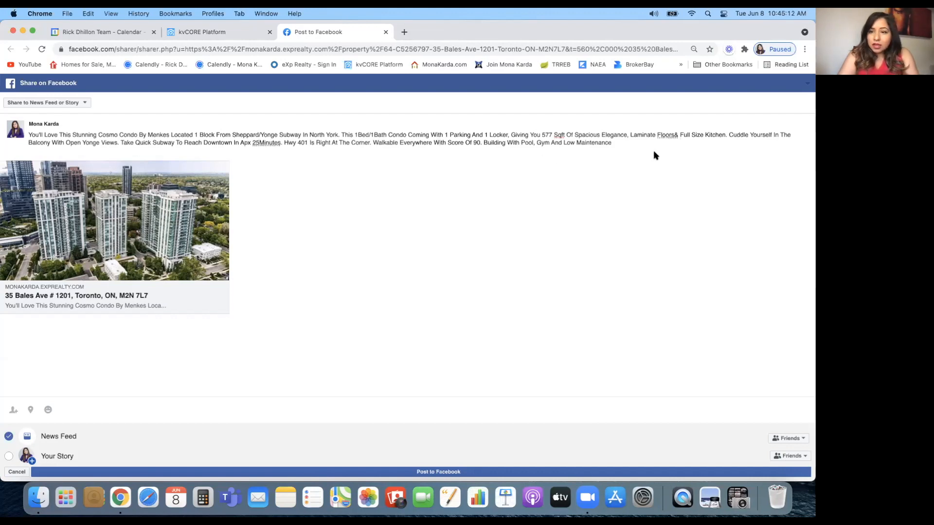
pyautogui.moveTo(119, 141); pyautogui.dragTo(605, 152)
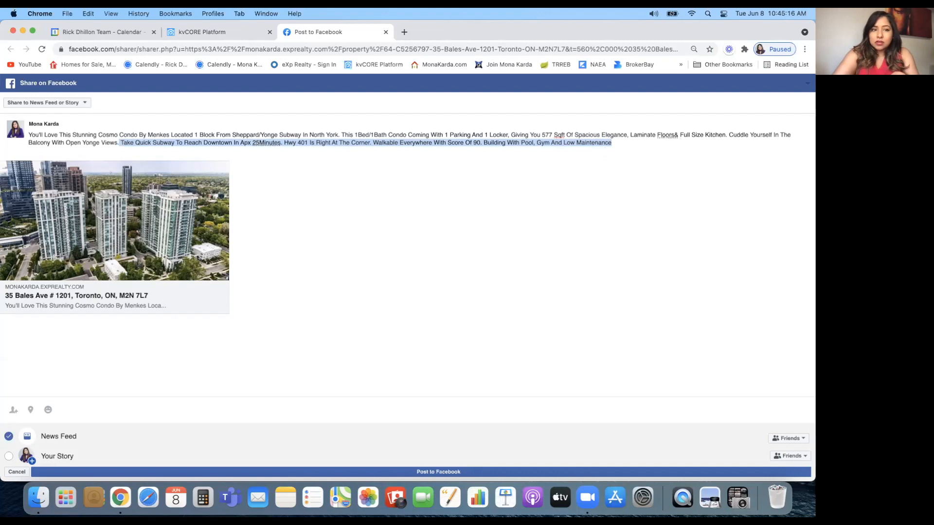
pyautogui.press('BackSpace')
pyautogui.press('Return')
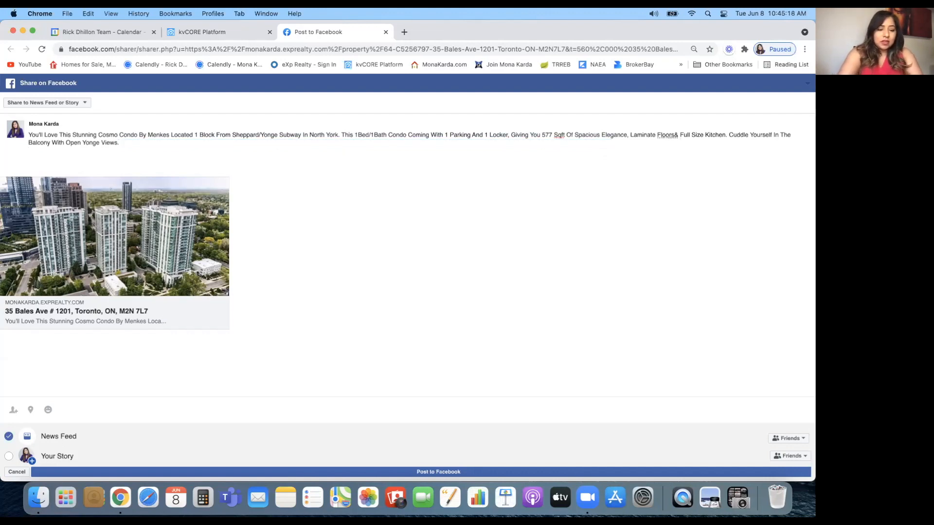
pyautogui.write('#MonaKarda #Condosforsale')
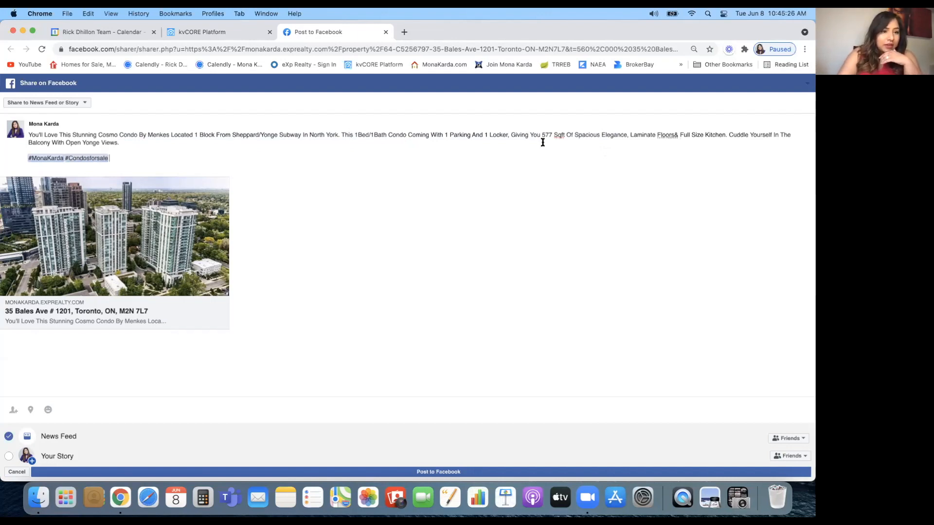
# Set the post to share on a page you manage and publish it
pyautogui.click(84, 102)
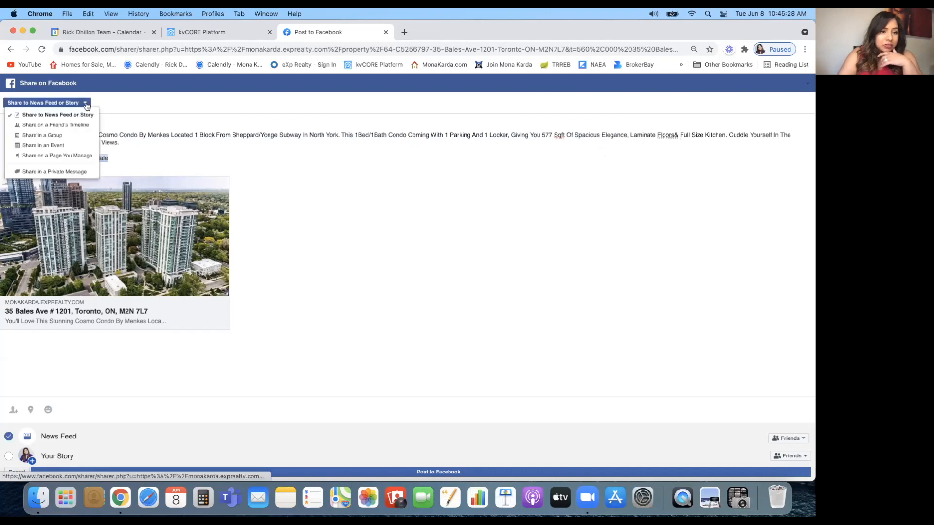
pyautogui.click(84, 156)
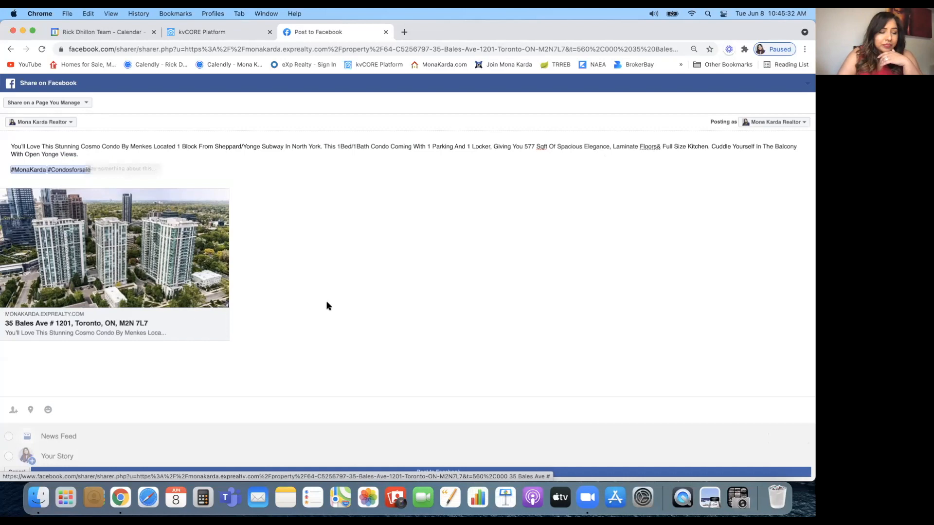
pyautogui.click(435, 476)
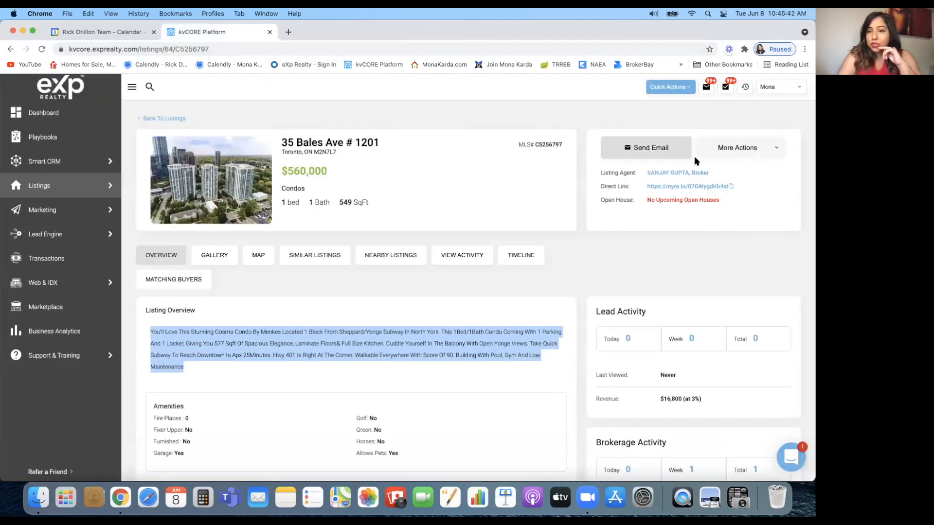
# Select the listing's MLS number C5256797
pyautogui.click(777, 153)
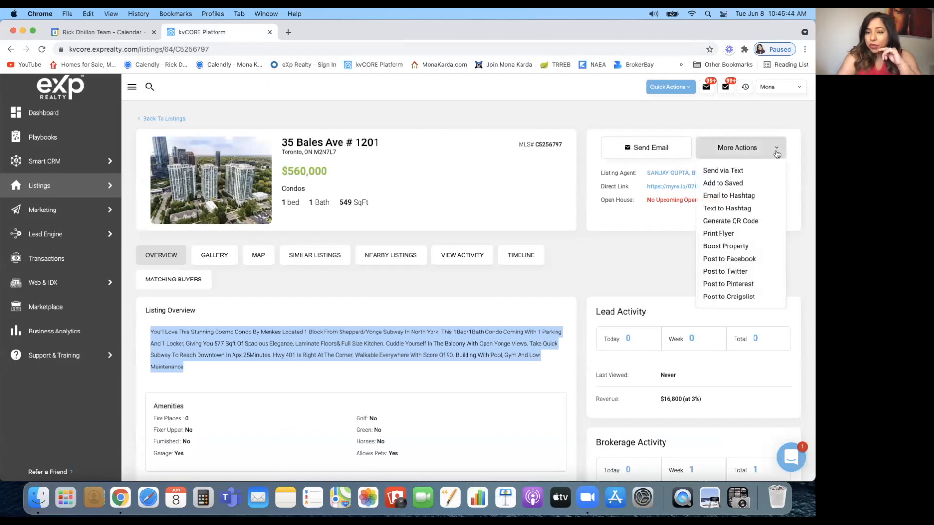
pyautogui.click(532, 188)
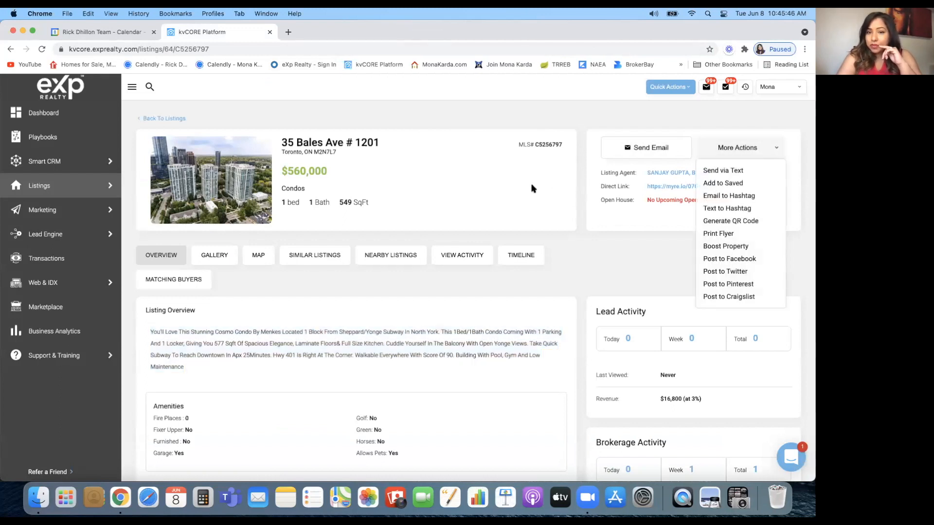
pyautogui.doubleClick(554, 144)
pyautogui.press('super+c')
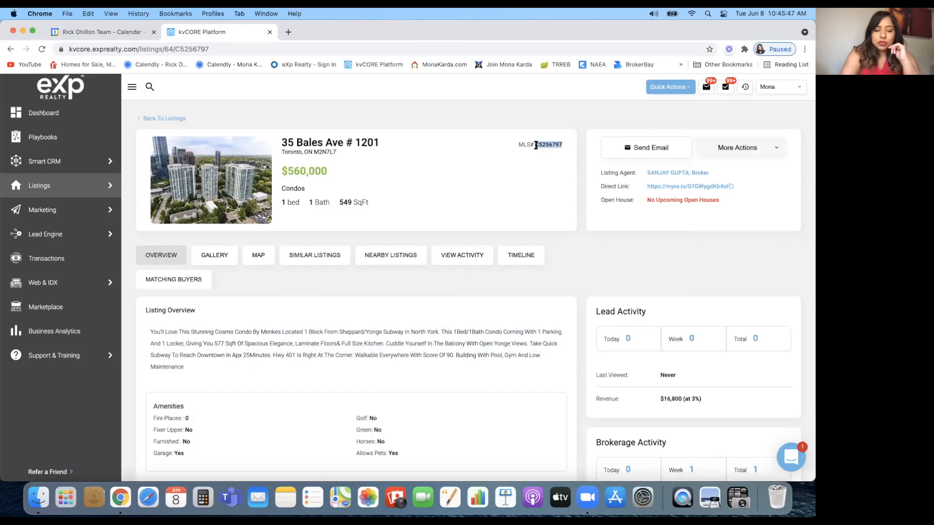
pyautogui.click(52, 240)
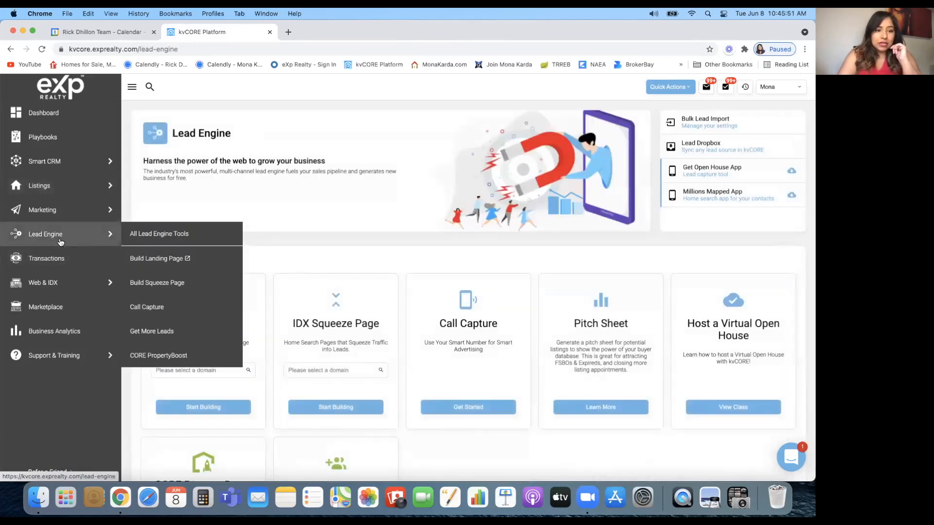
pyautogui.click(145, 284)
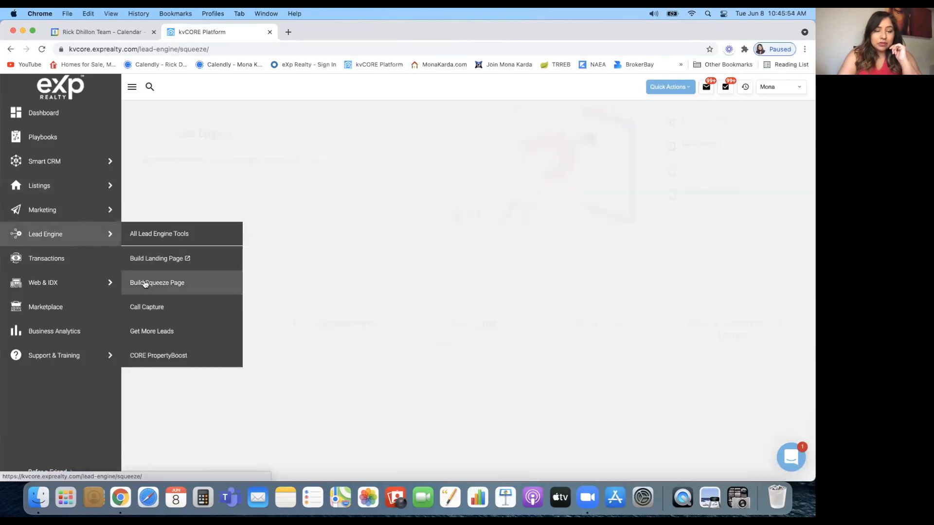
pyautogui.click(254, 199)
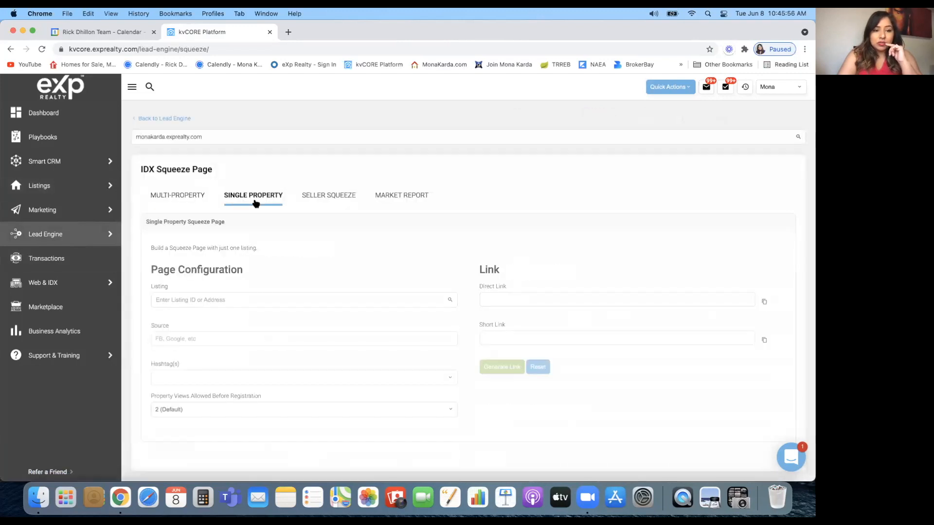
pyautogui.scroll(-1, 255, 202)
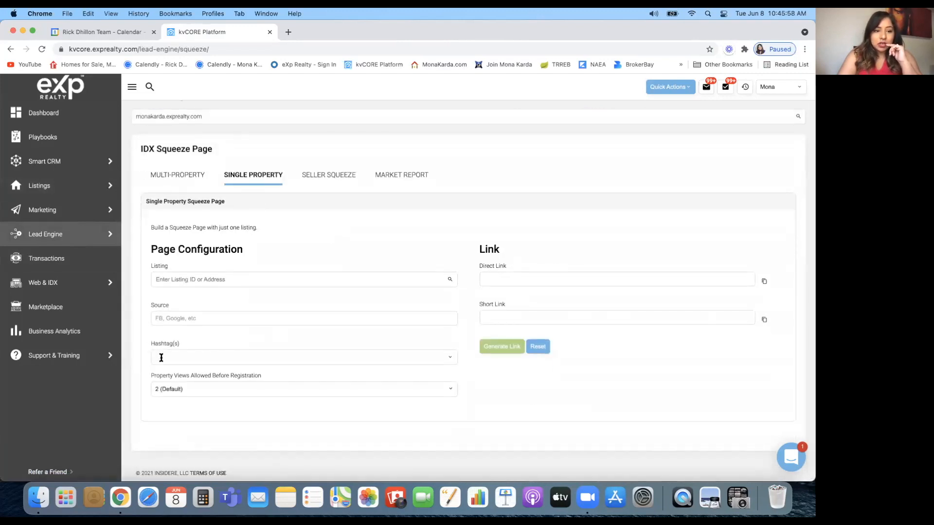
pyautogui.click(184, 280)
pyautogui.press('super+v')
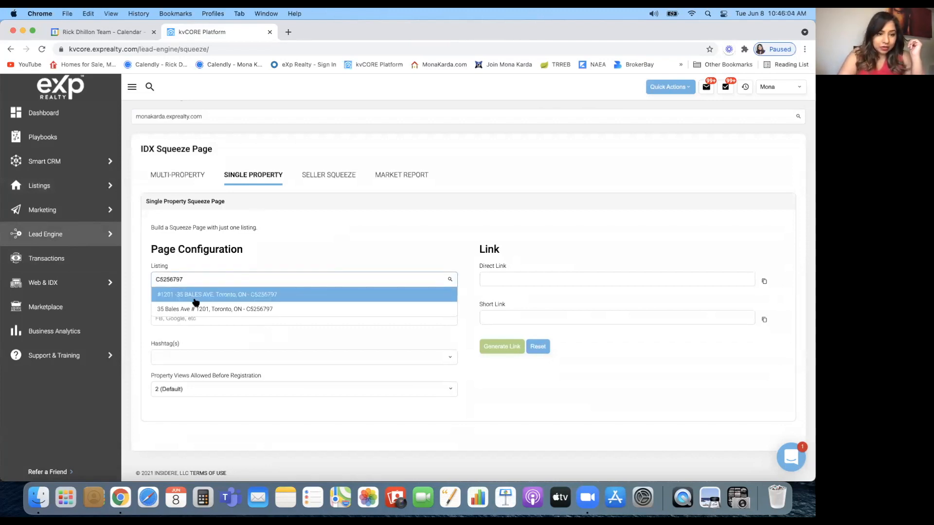
pyautogui.click(196, 295)
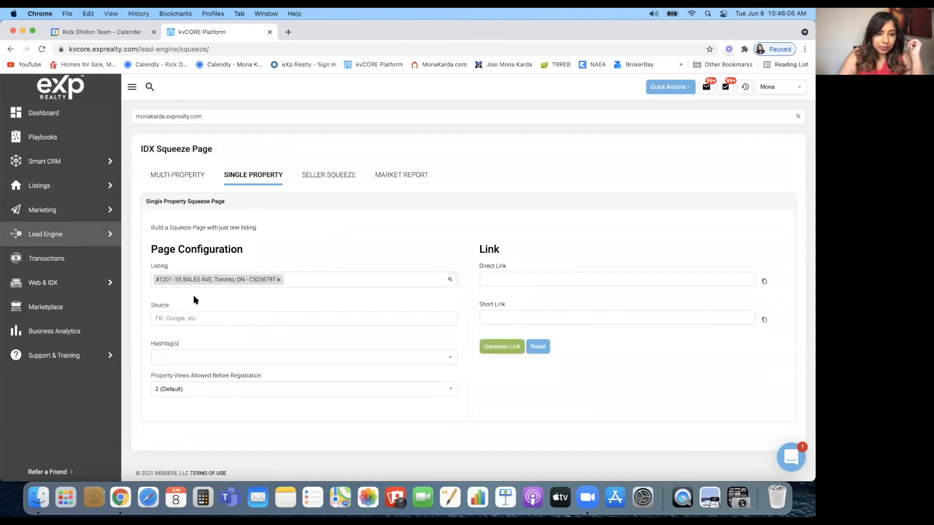
# Tag the squeeze page 'condo', generate its links and copy the short link
pyautogui.click(187, 357)
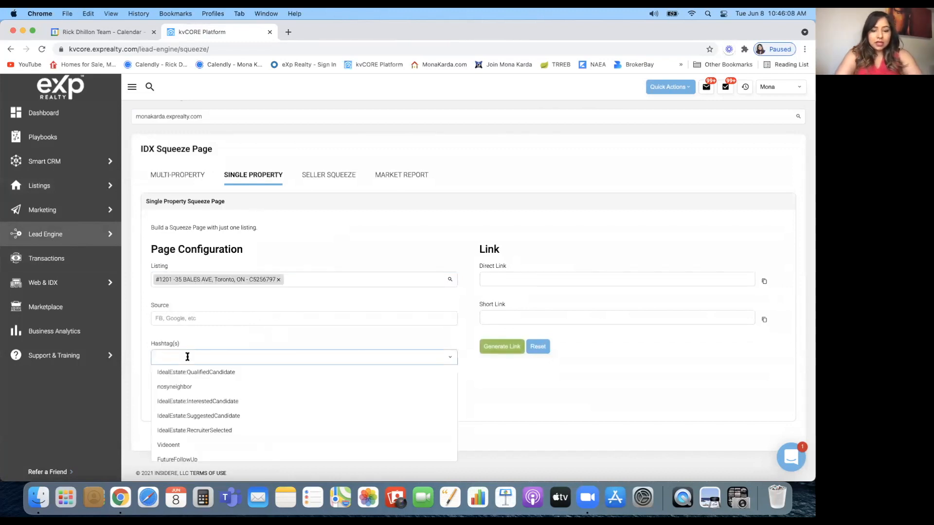
pyautogui.write('condo')
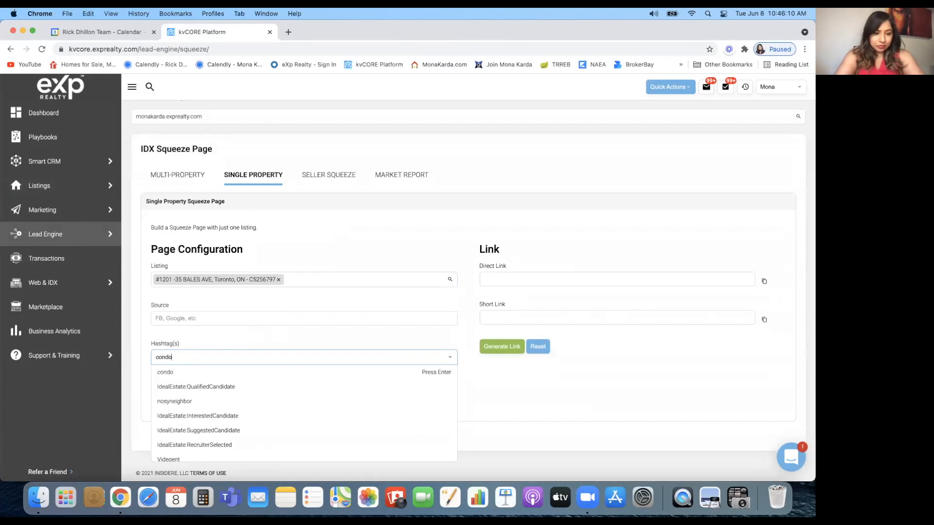
pyautogui.click(174, 373)
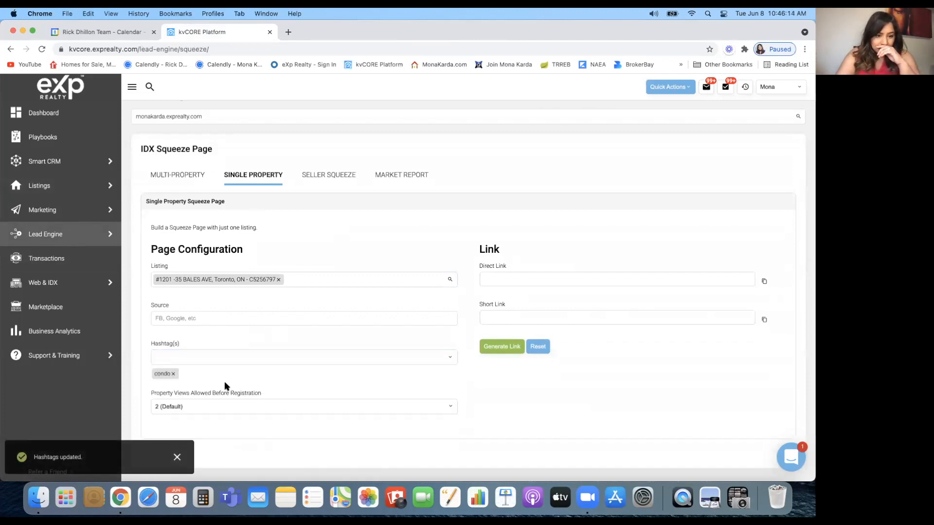
pyautogui.click(497, 349)
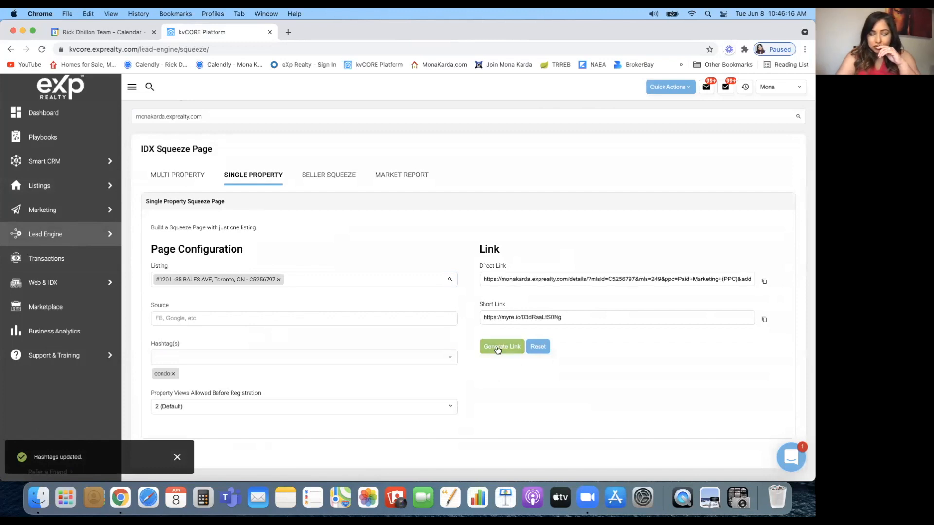
pyautogui.click(764, 320)
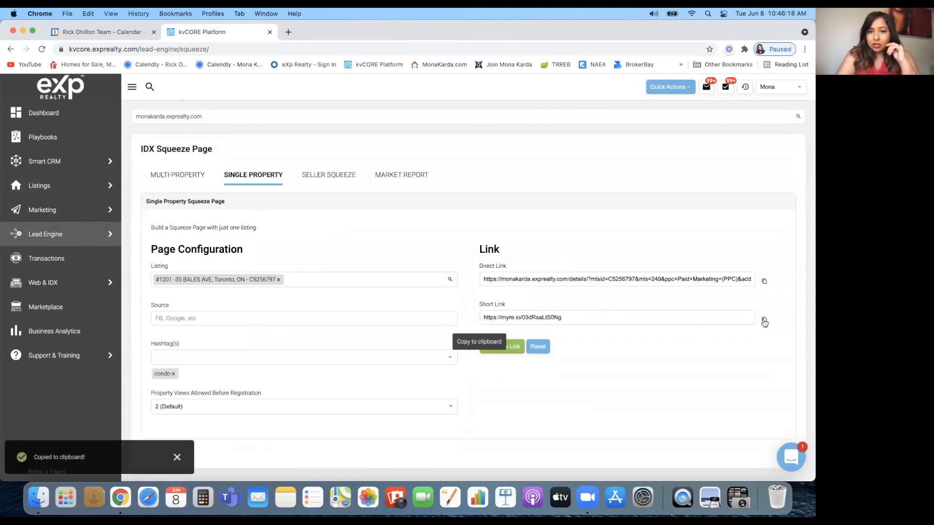
pyautogui.click(287, 33)
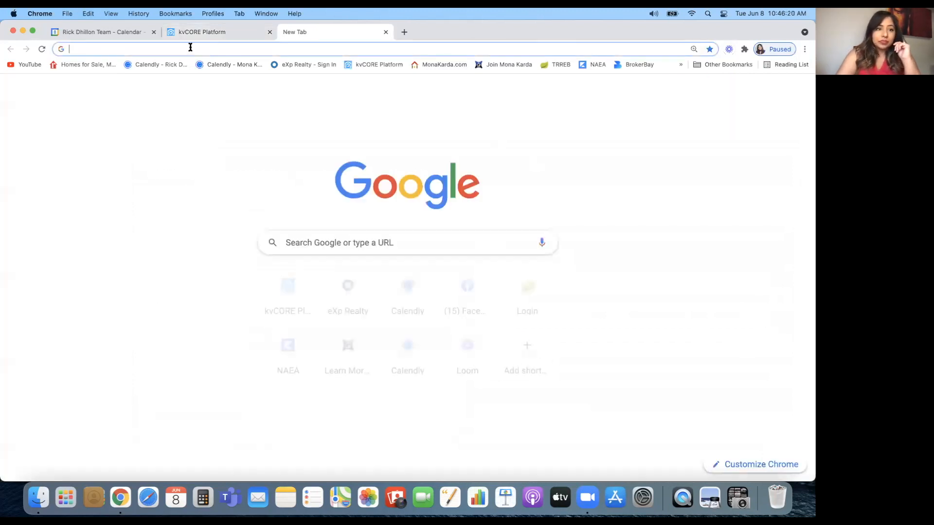
pyautogui.press('super+v')
pyautogui.press('Return')
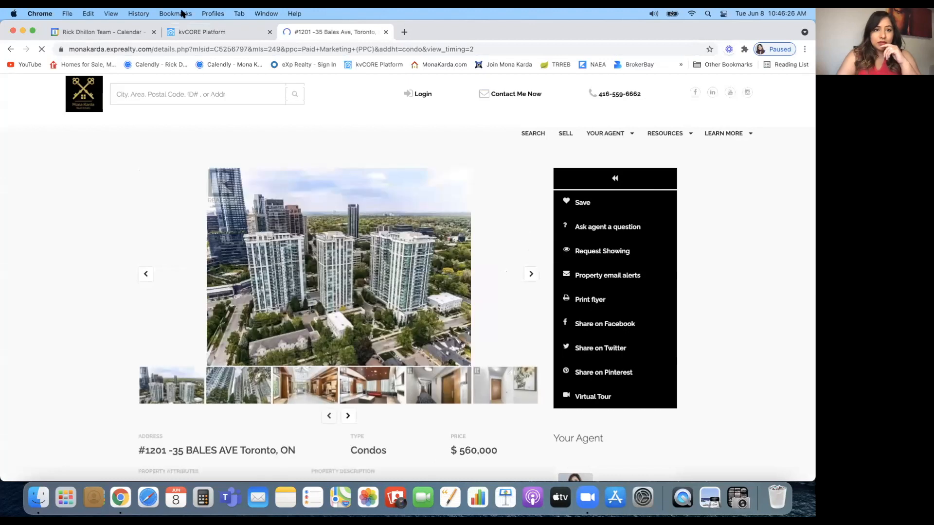
pyautogui.click(183, 15)
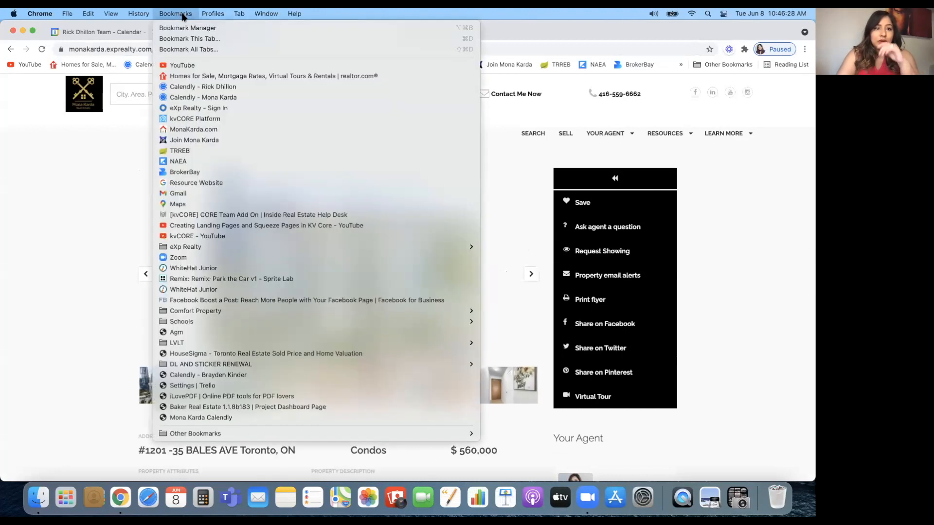
pyautogui.click(188, 38)
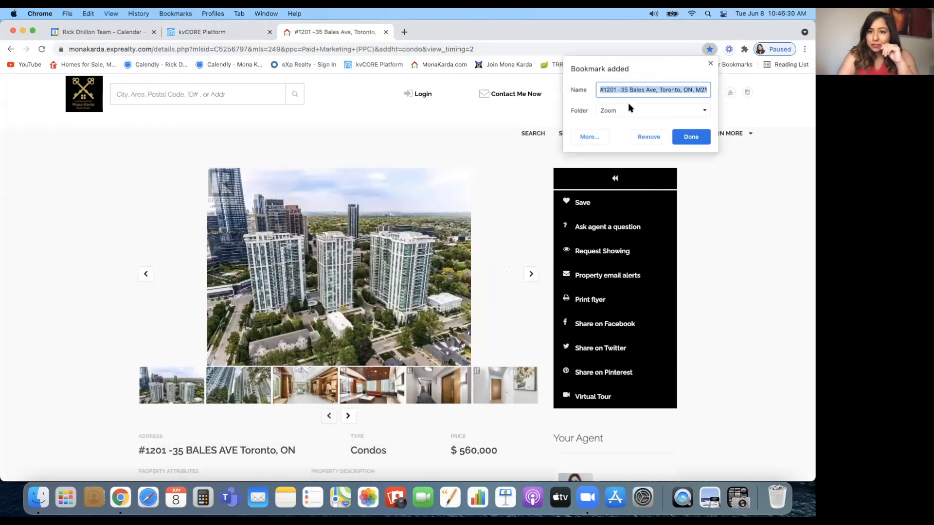
pyautogui.click(628, 108)
pyautogui.click(633, 127)
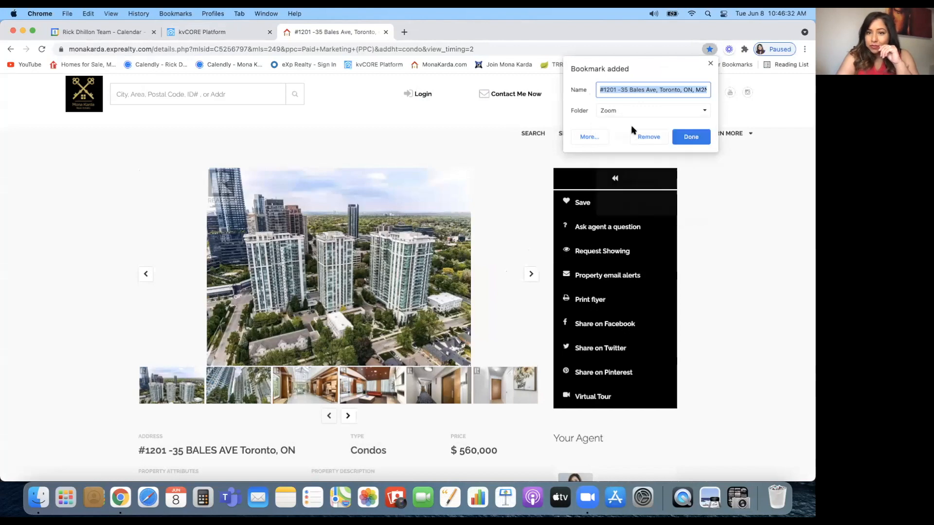
pyautogui.click(695, 138)
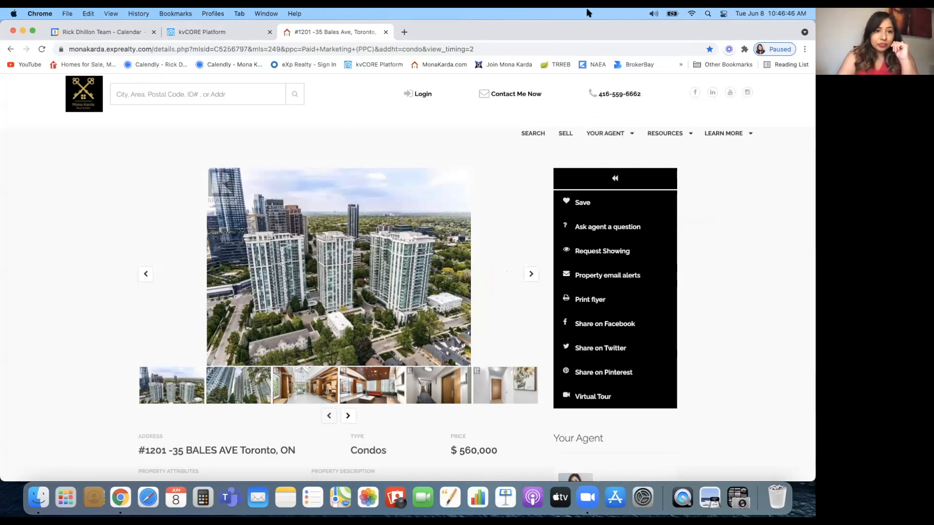
pyautogui.click(200, 33)
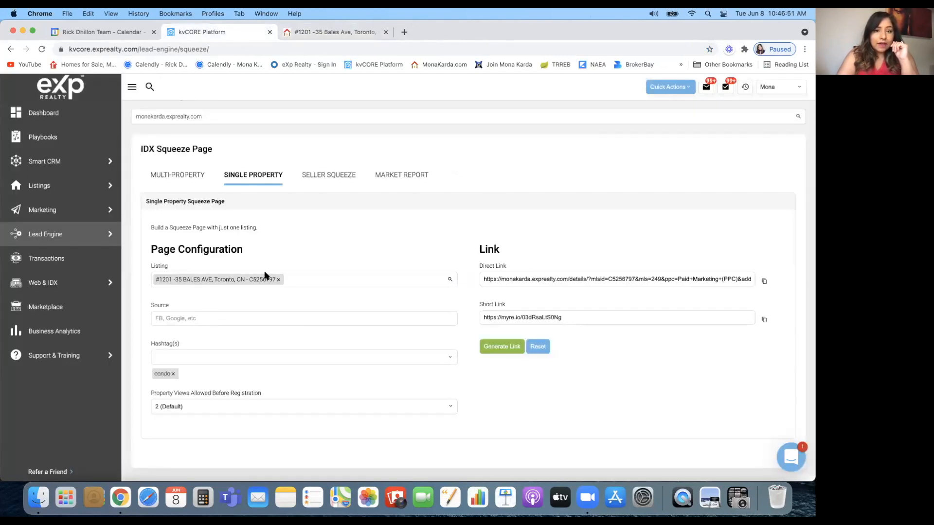
# Open Playbooks from the sidebar, showing the Promote a Listing playbook
pyautogui.scroll(1, 265, 276)
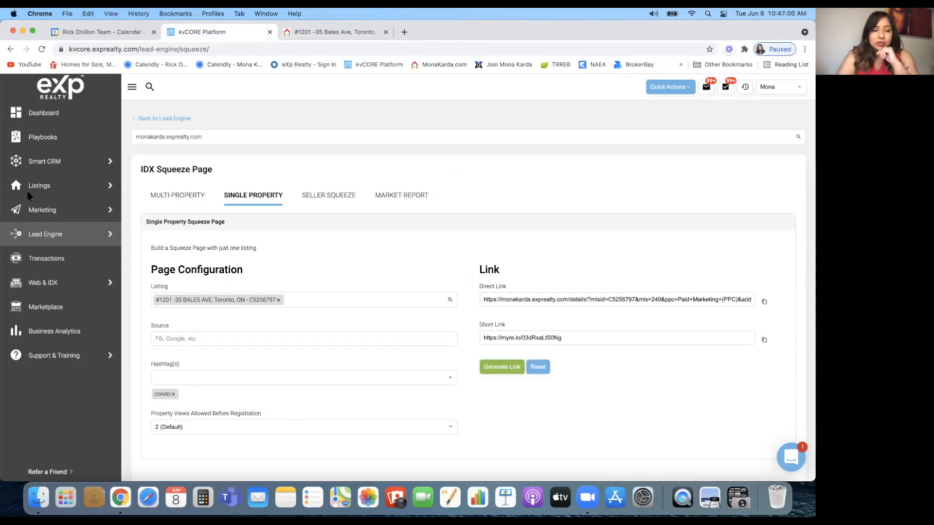
pyautogui.click(43, 135)
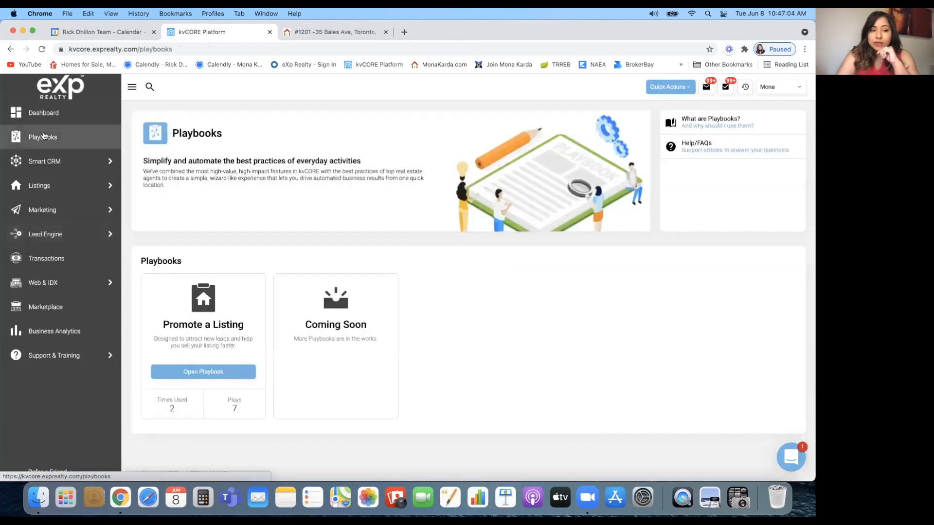